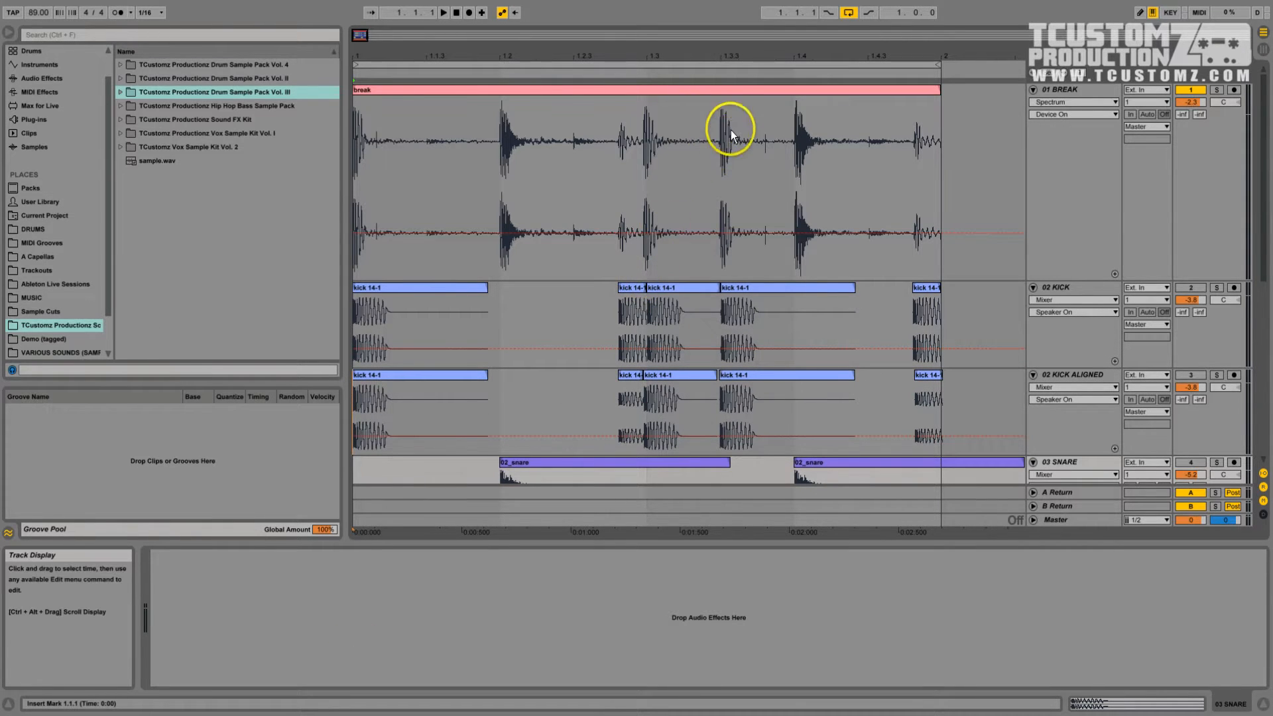
# Step: Compare the break clip's waveform with the clips on the 02 KICK track, including a close look at the opening hit
pyautogui.click(731, 94)
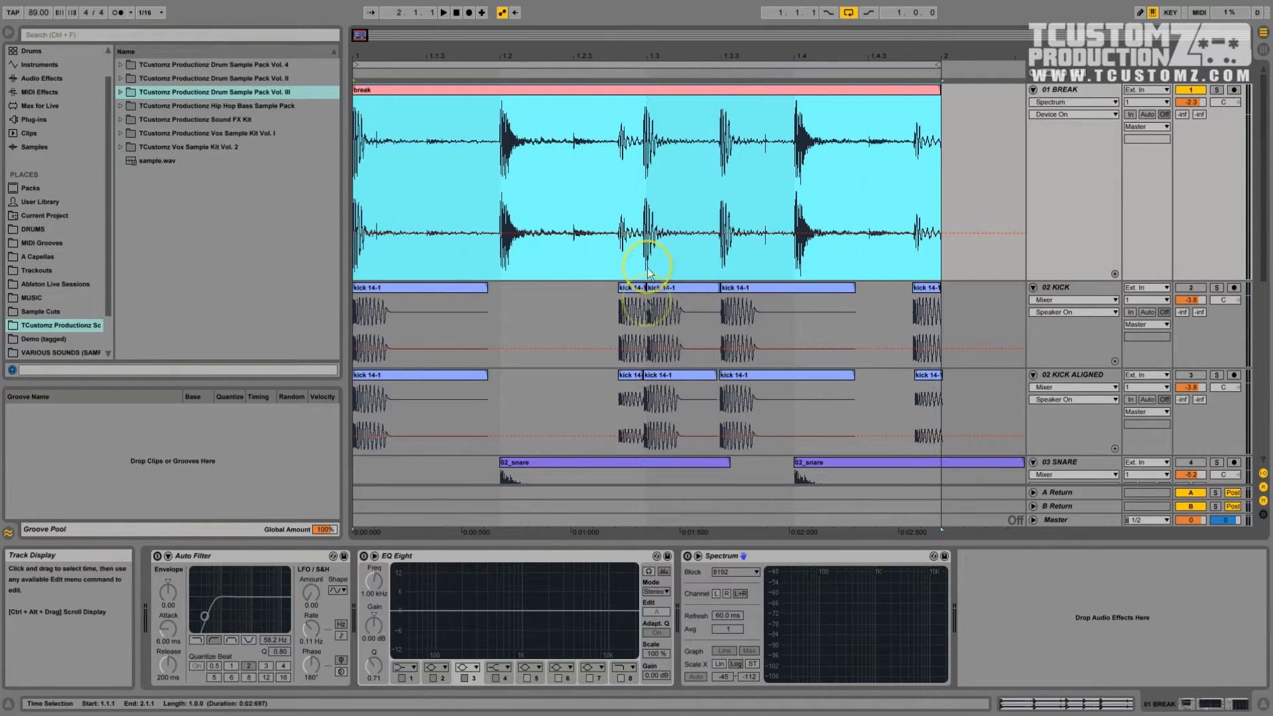
pyautogui.click(443, 295)
pyautogui.click(631, 292)
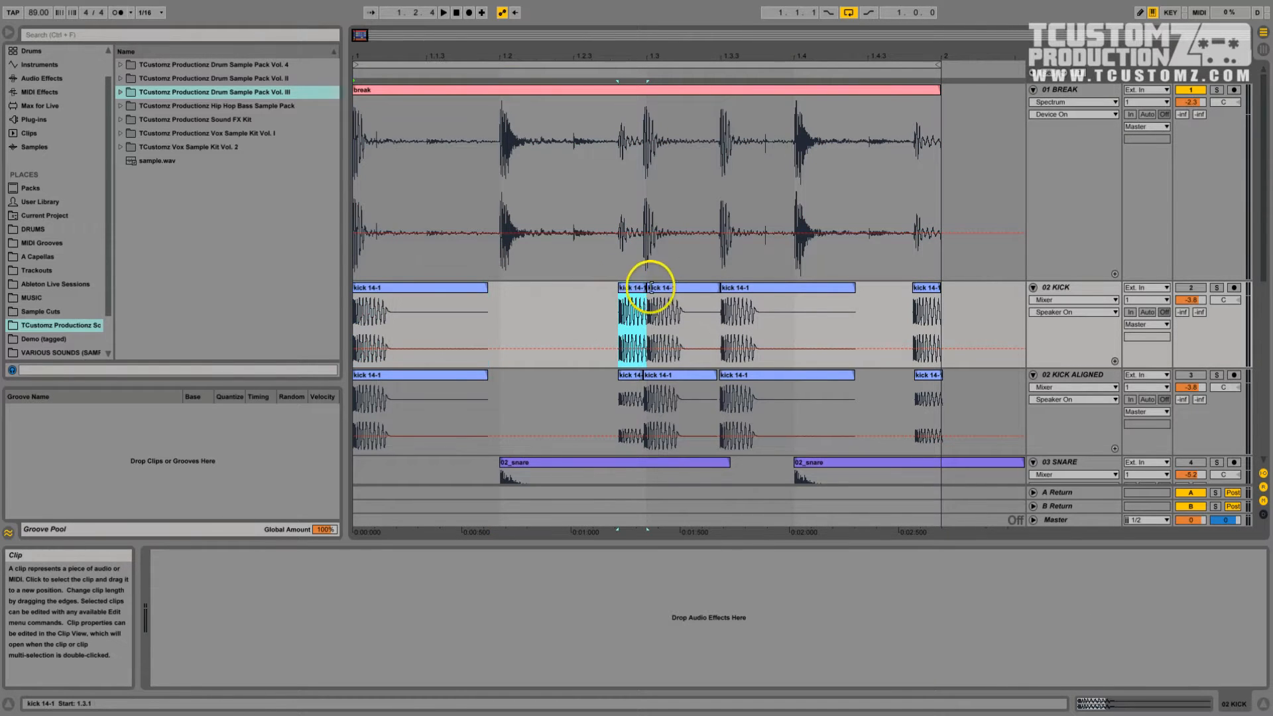
pyautogui.click(681, 292)
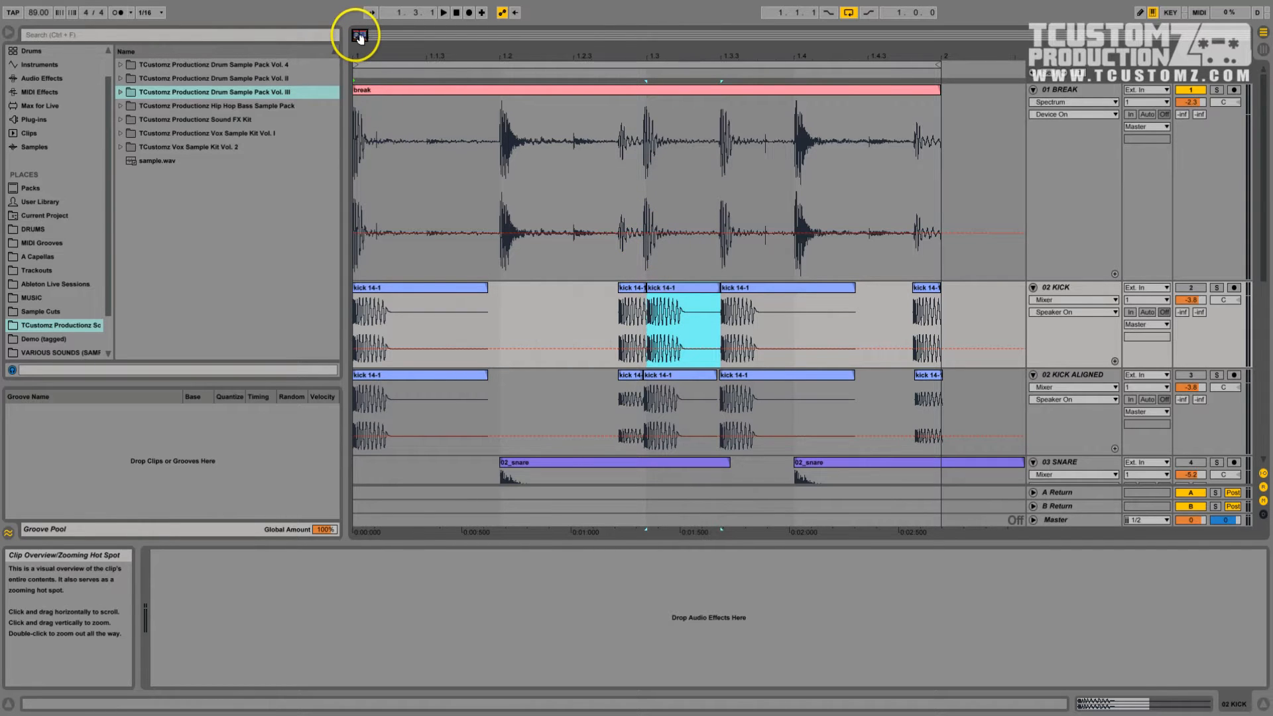
pyautogui.moveTo(358, 36)
pyautogui.mouseDown()
pyautogui.moveTo(327, 14)
pyautogui.moveTo(362, 38)
pyautogui.mouseUp()
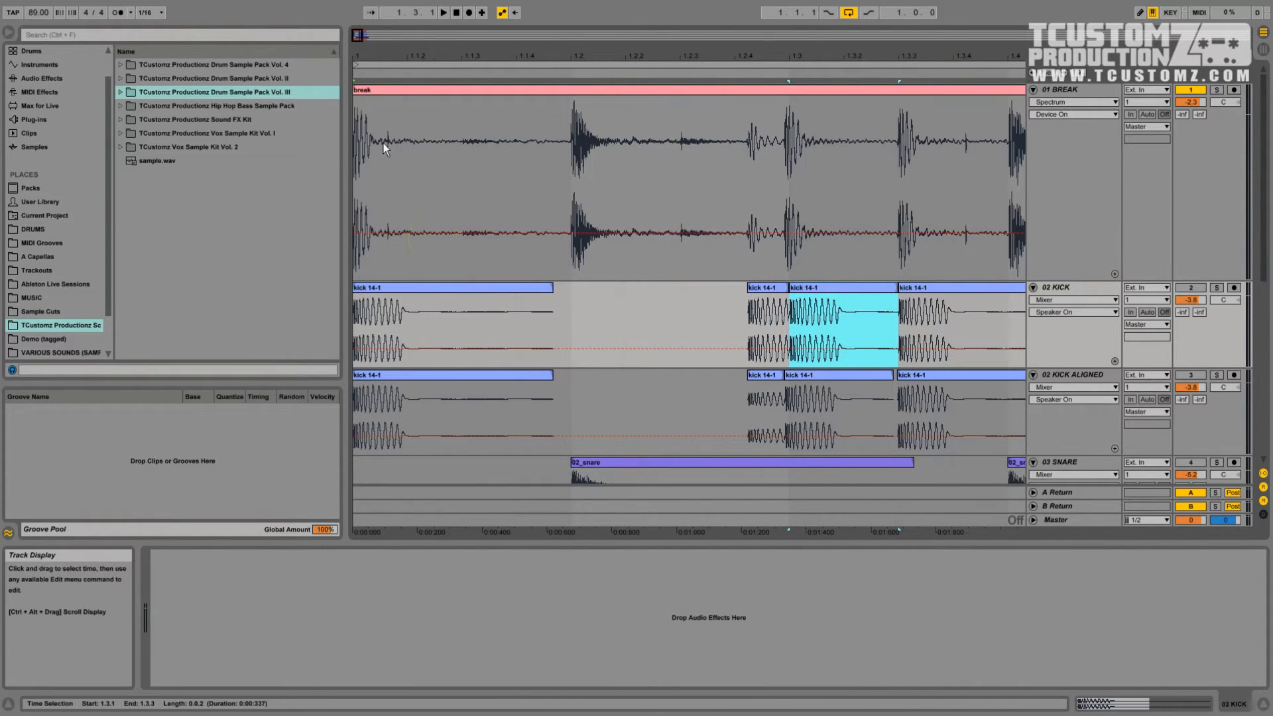
pyautogui.click(460, 88)
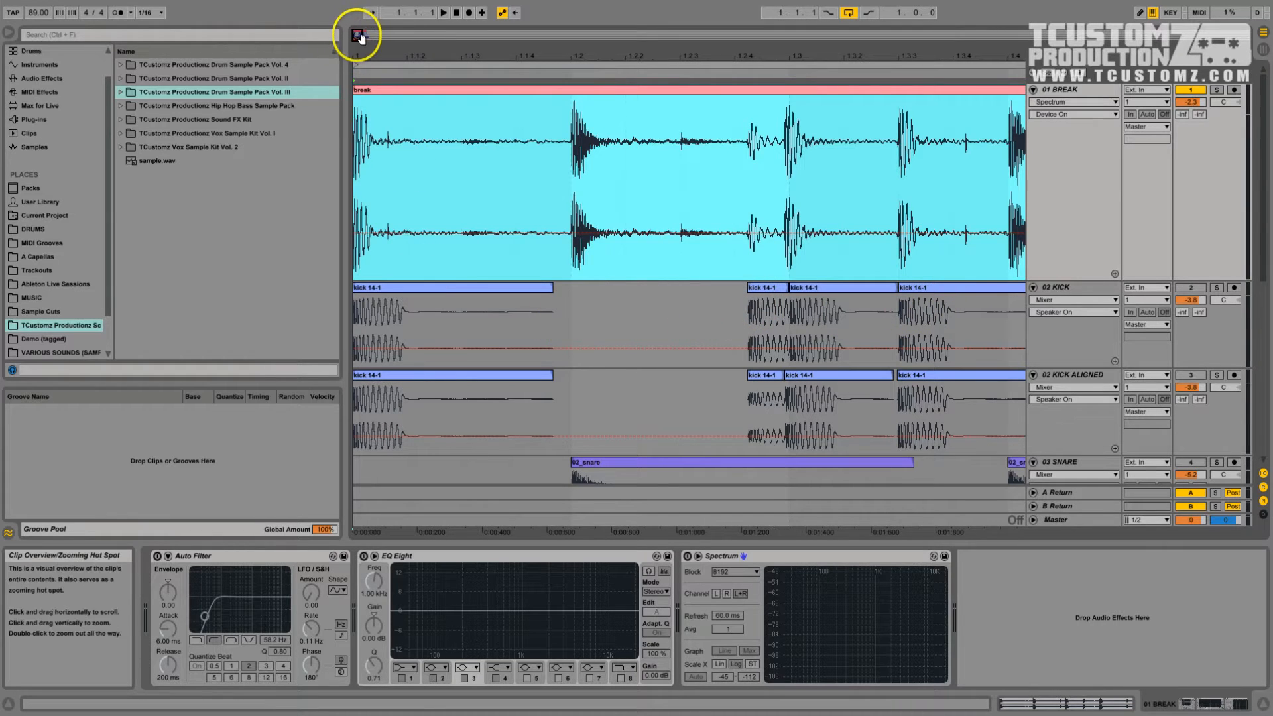
pyautogui.moveTo(361, 34); pyautogui.dragTo(390, 48)
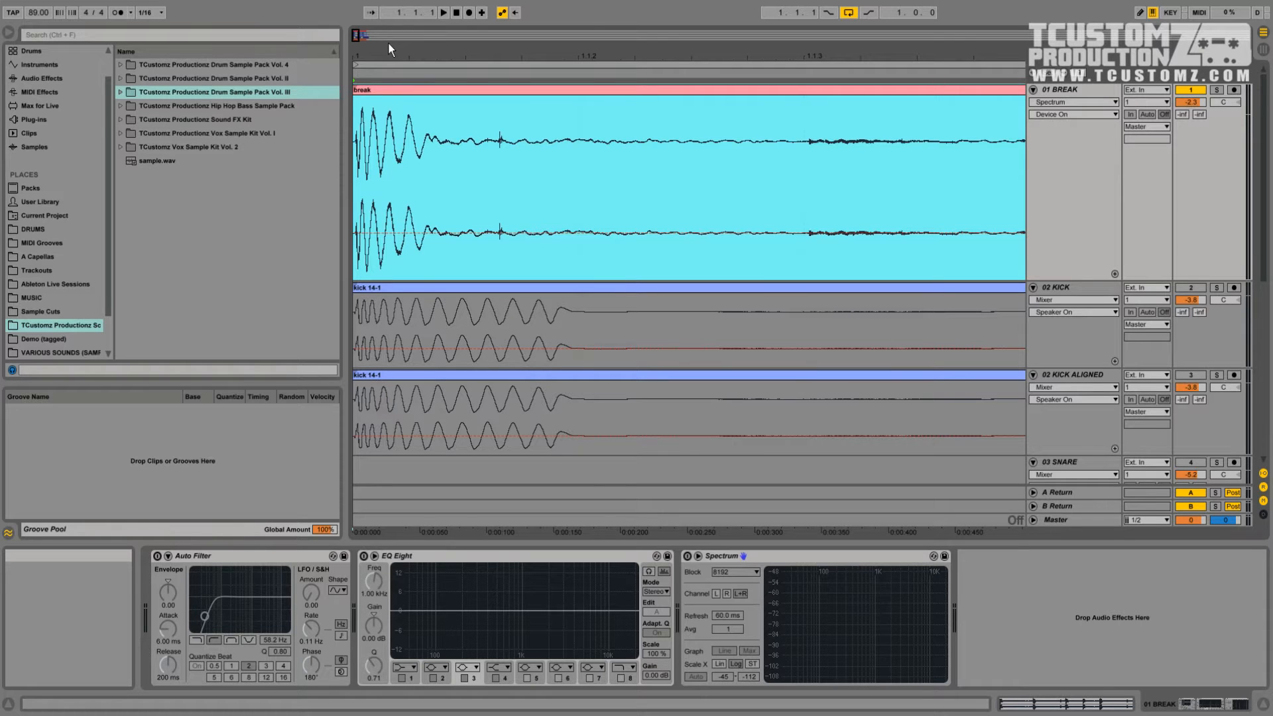
pyautogui.moveTo(371, 35); pyautogui.dragTo(355, 33)
# Step: Open the break clip and the first clip on the 02 KICK track for viewing, and play the break without the layered kicks
pyautogui.click(606, 246)
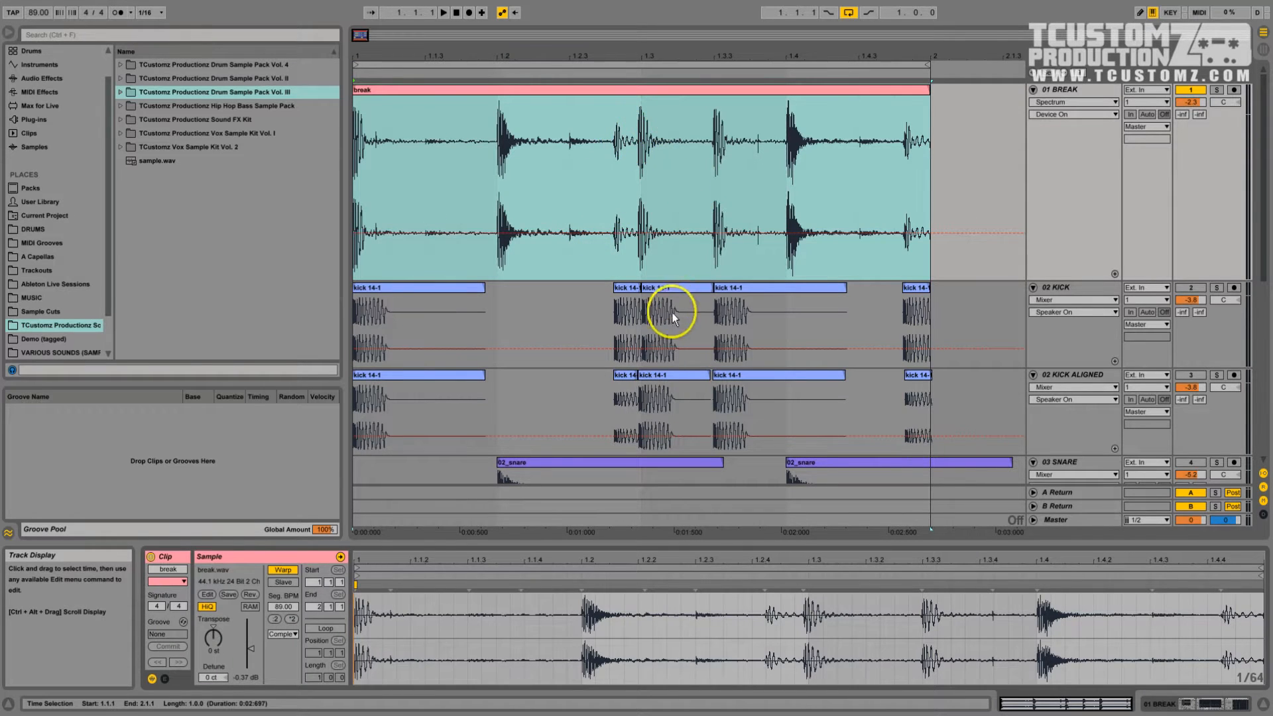
pyautogui.click(366, 297)
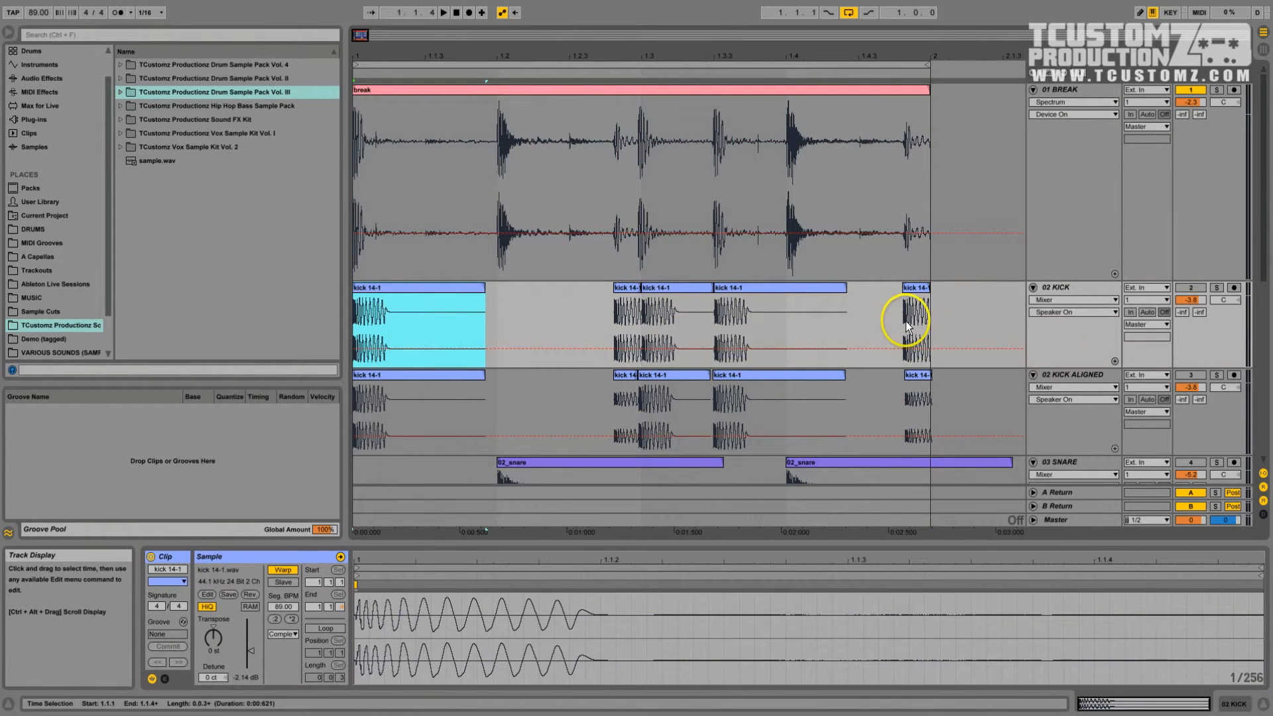
pyautogui.press('space')
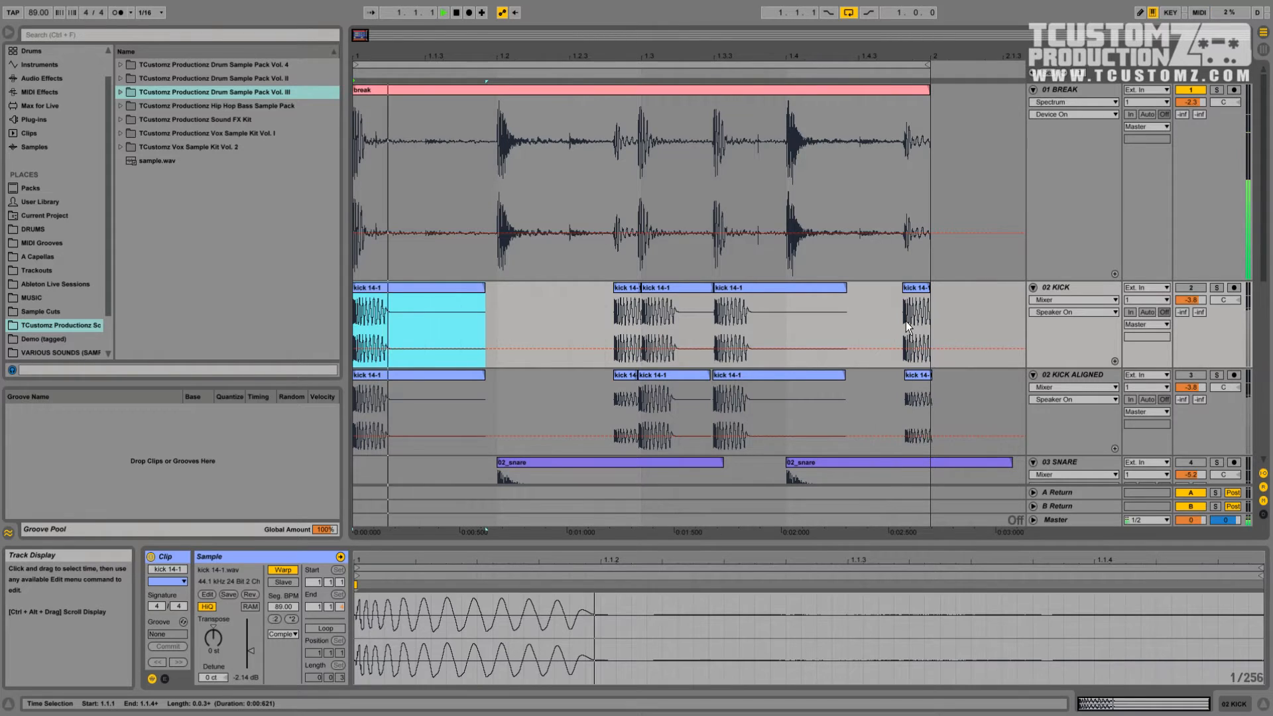
# Step: Activate the 02 KICK track and select its kick clips one by one to check them against the break's hits
pyautogui.click(609, 110)
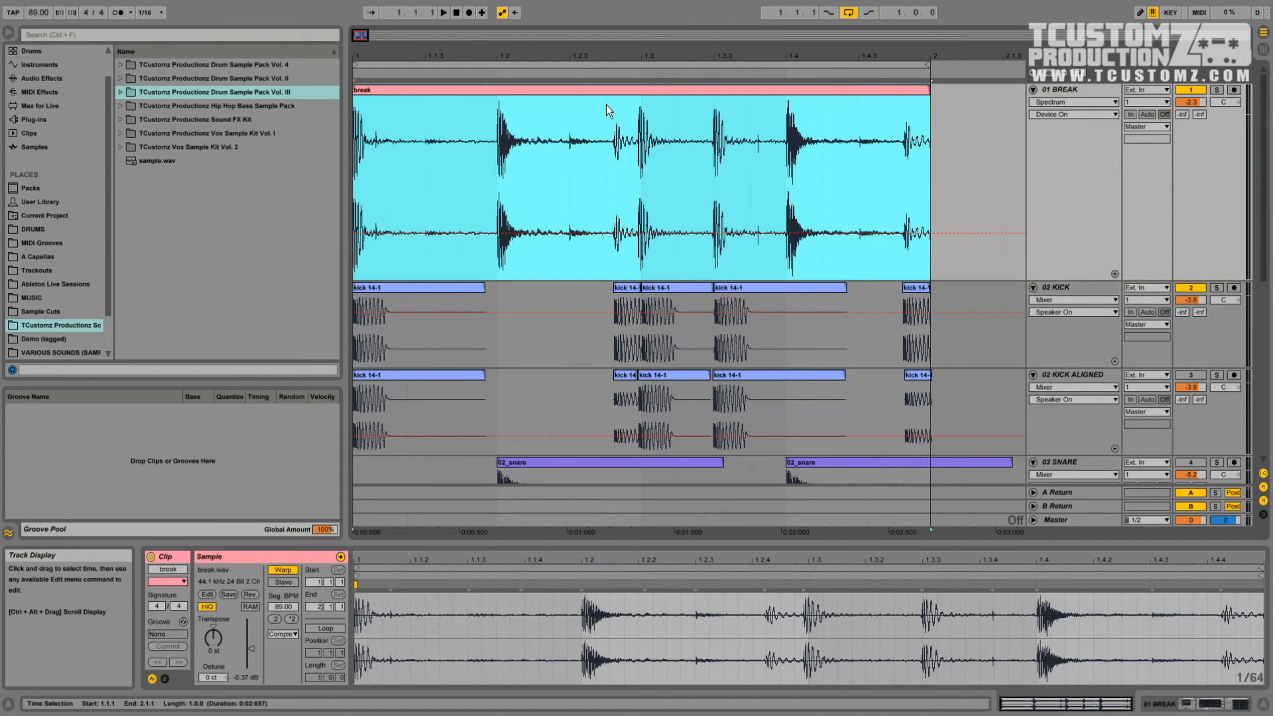
pyautogui.click(432, 289)
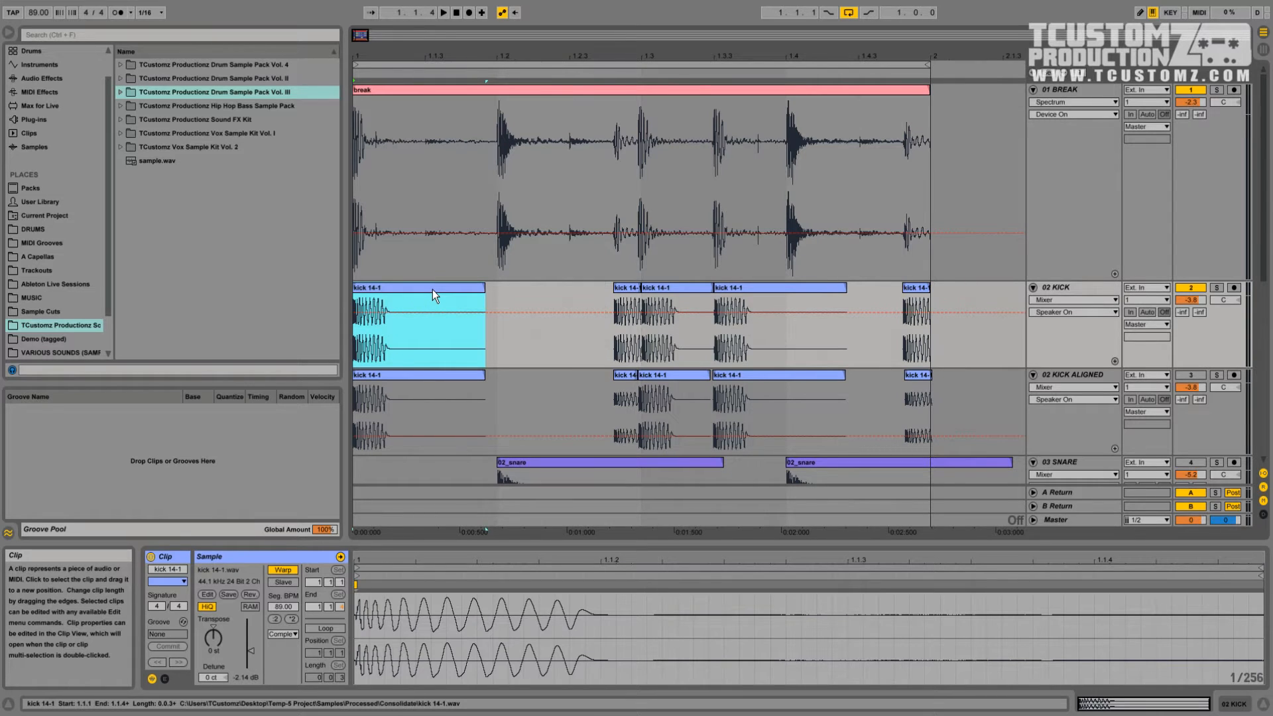
pyautogui.click(1091, 287)
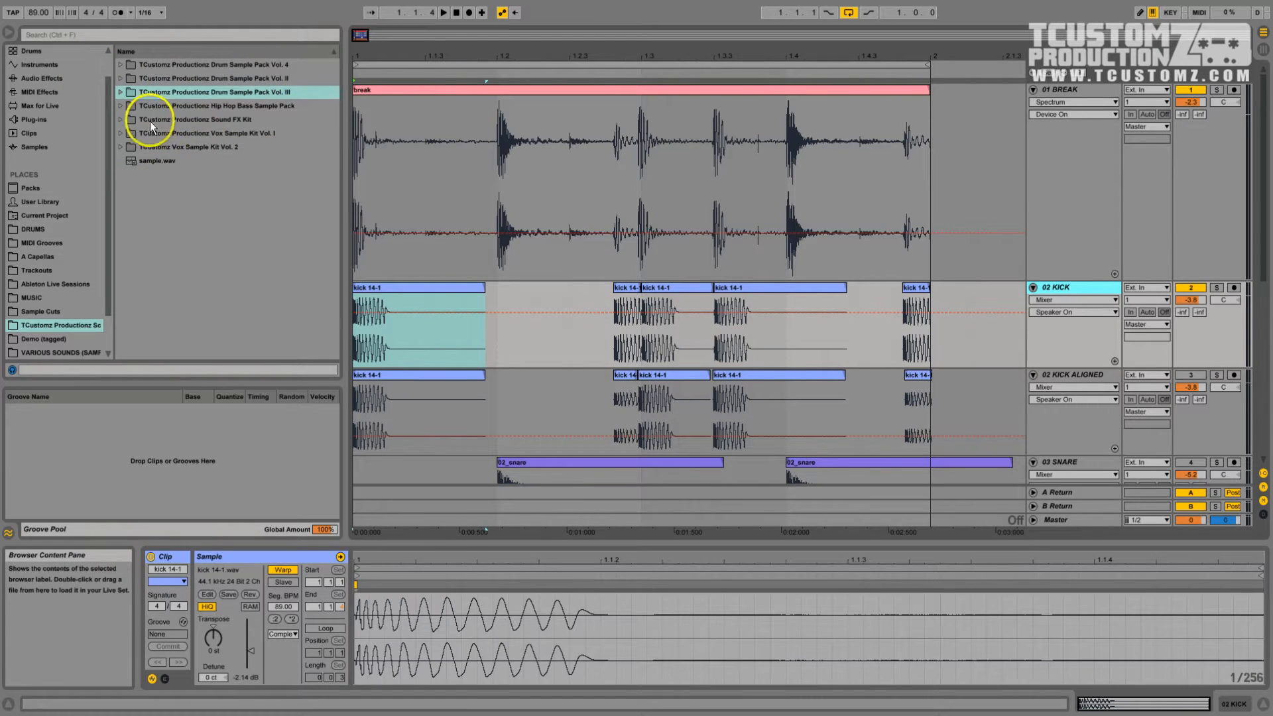
pyautogui.click(630, 288)
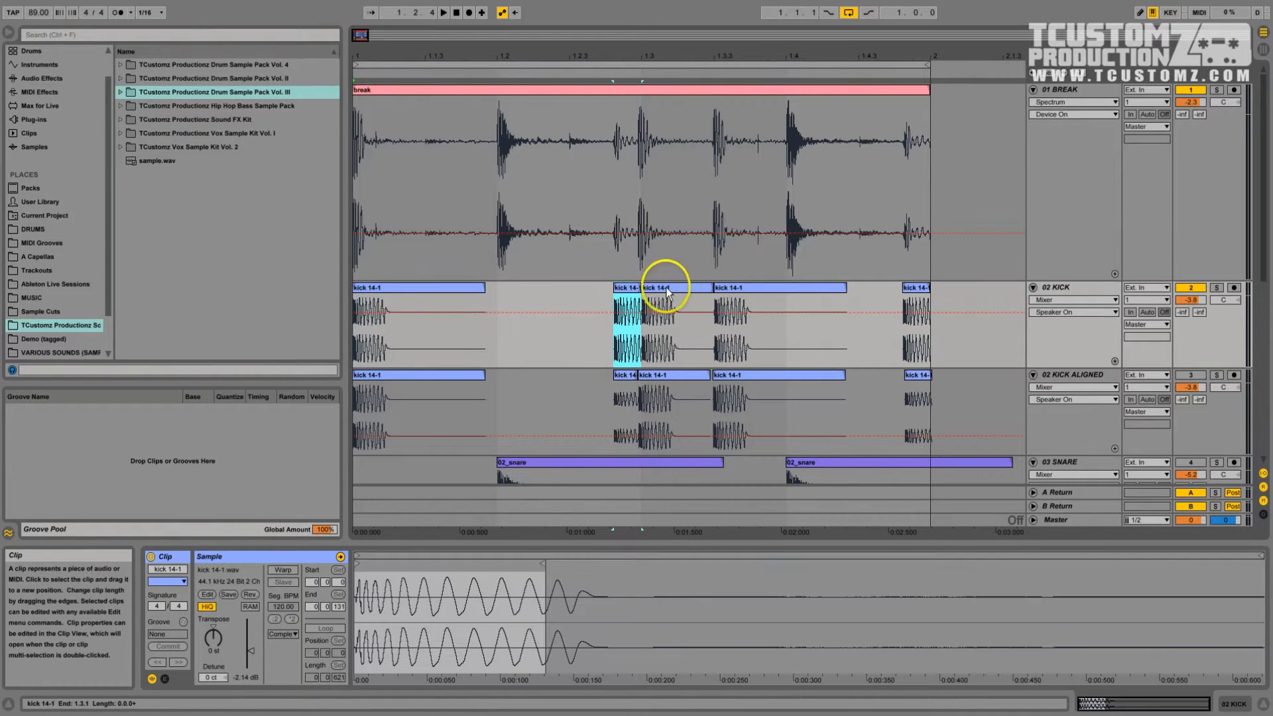
pyautogui.click(663, 288)
pyautogui.click(766, 288)
pyautogui.click(913, 288)
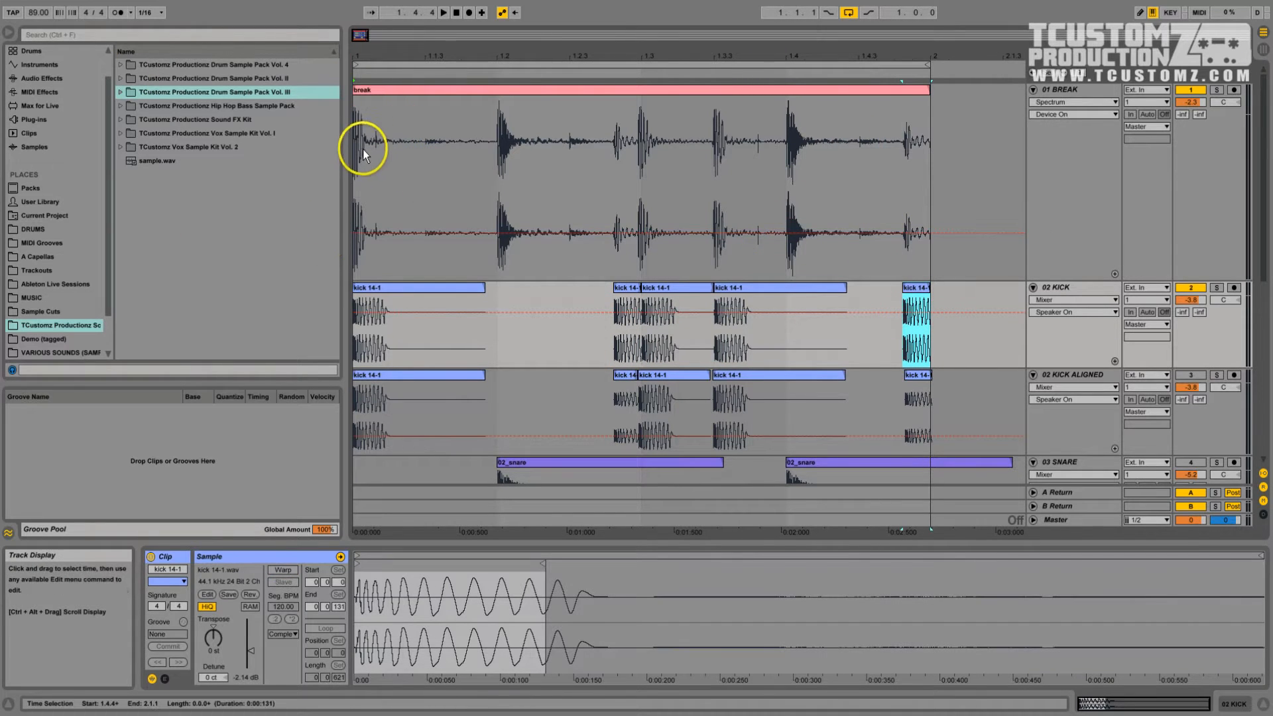
# Step: Play the 02 KICK track soloed and again unsoloed together with the break to hear the rough layering
pyautogui.click(1216, 288)
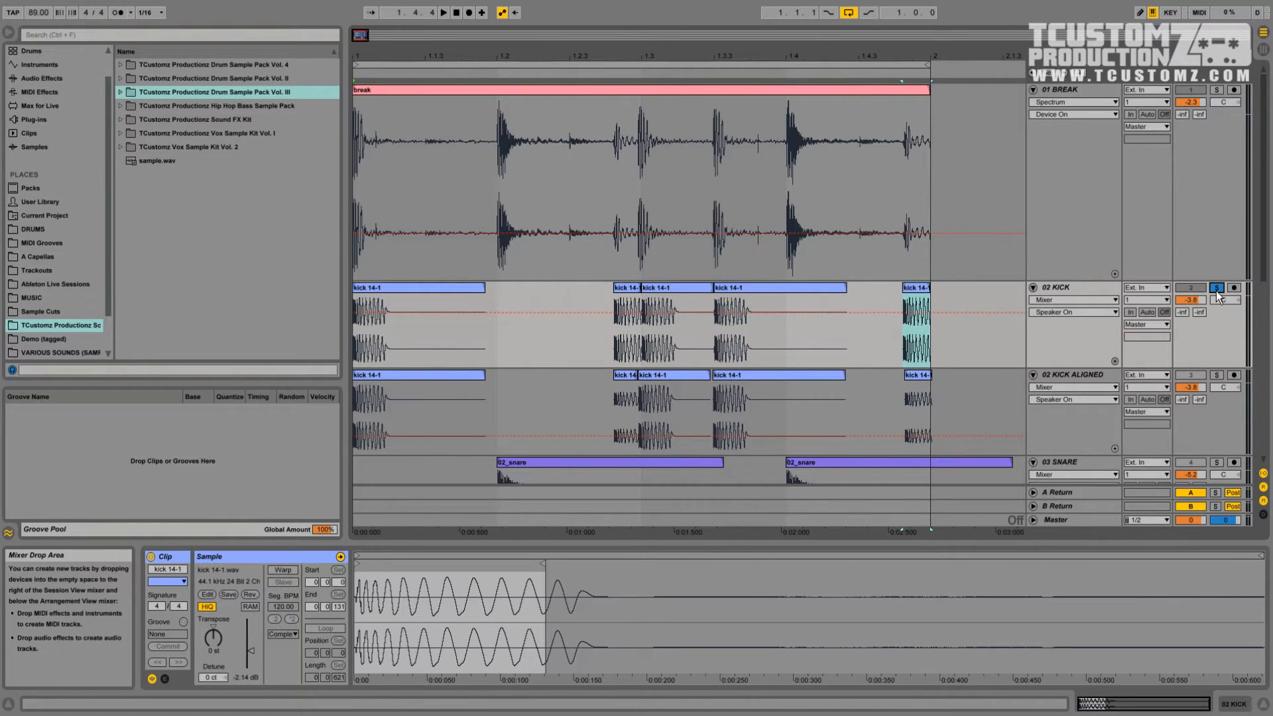
pyautogui.press('space')
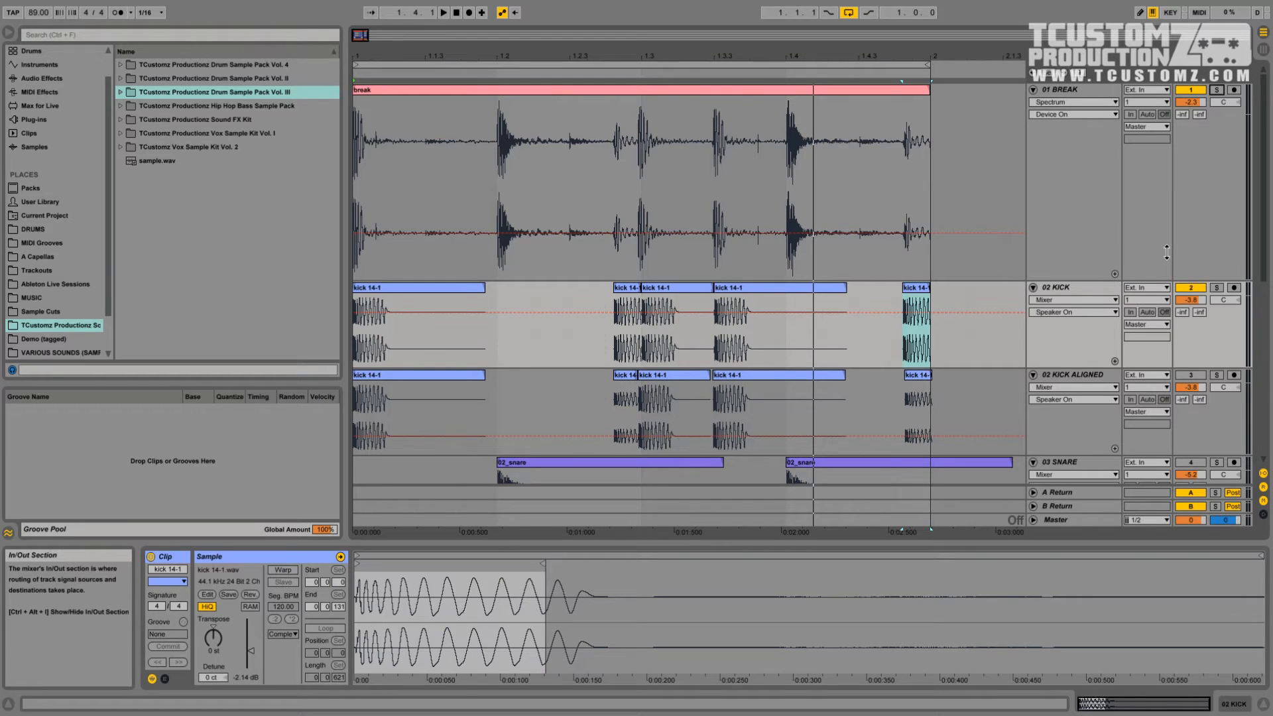
pyautogui.press('space')
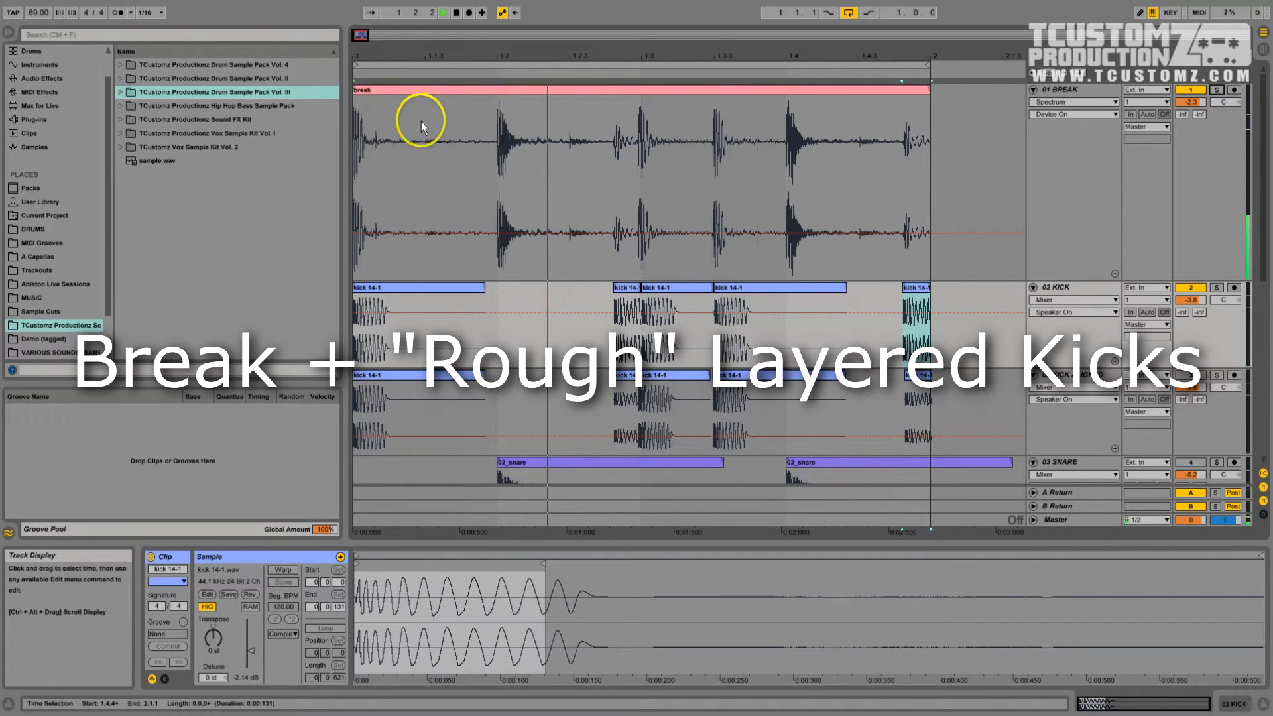
pyautogui.moveTo(355, 34); pyautogui.dragTo(360, 36)
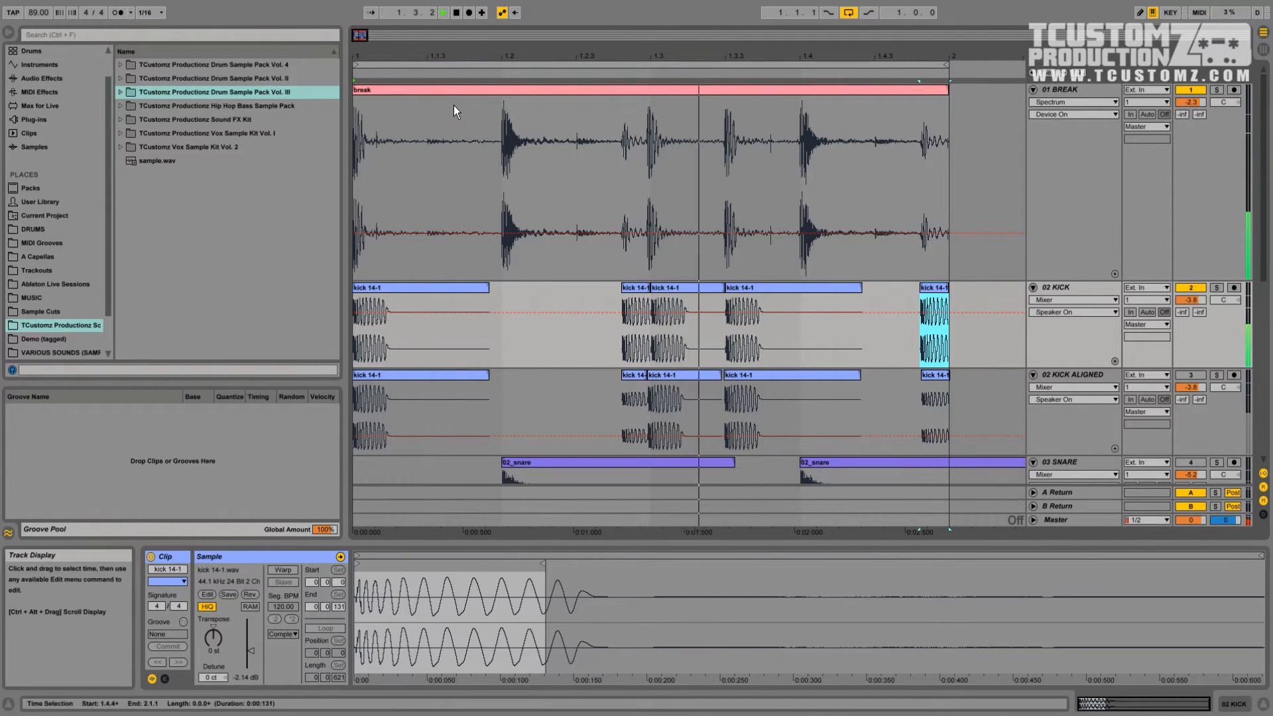
pyautogui.click(793, 287)
pyautogui.press('space')
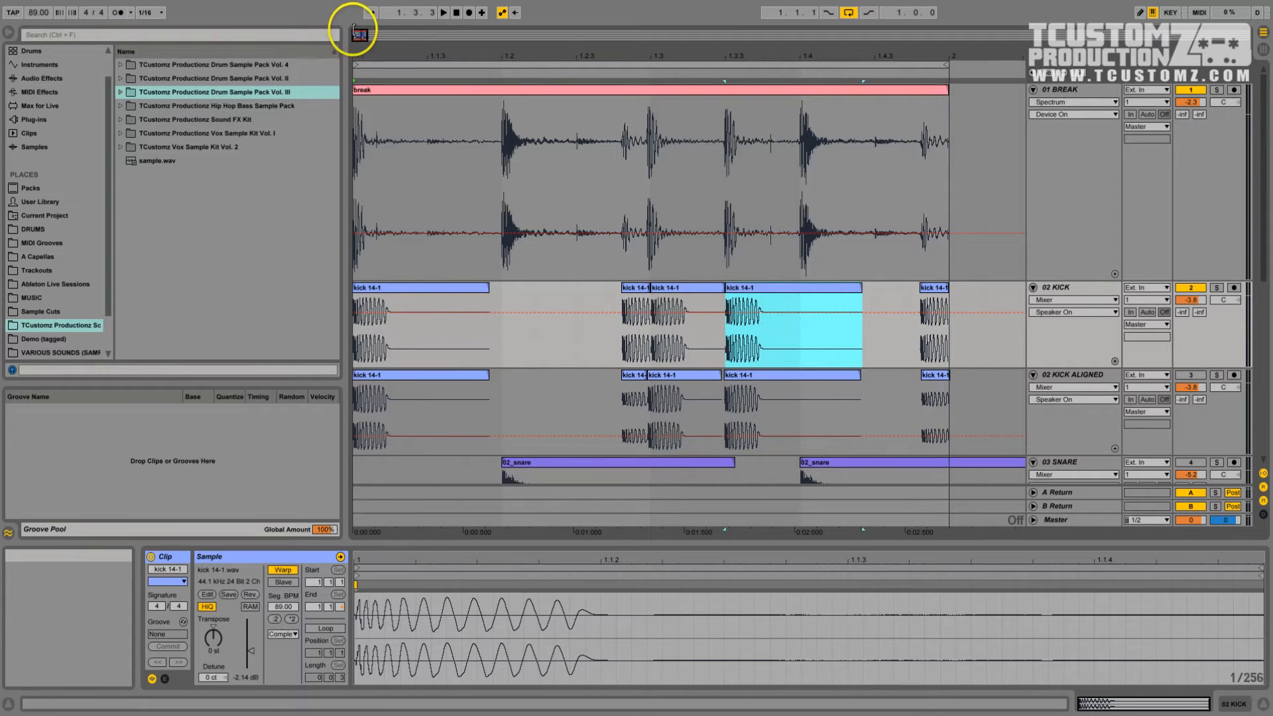
# Step: Try trimming the start of the kick clip at beat 1.3 on the 02 KICK track, and undo the trim
pyautogui.moveTo(360, 34)
pyautogui.mouseDown()
pyautogui.moveTo(386, 33)
pyautogui.moveTo(360, 35)
pyautogui.mouseUp()
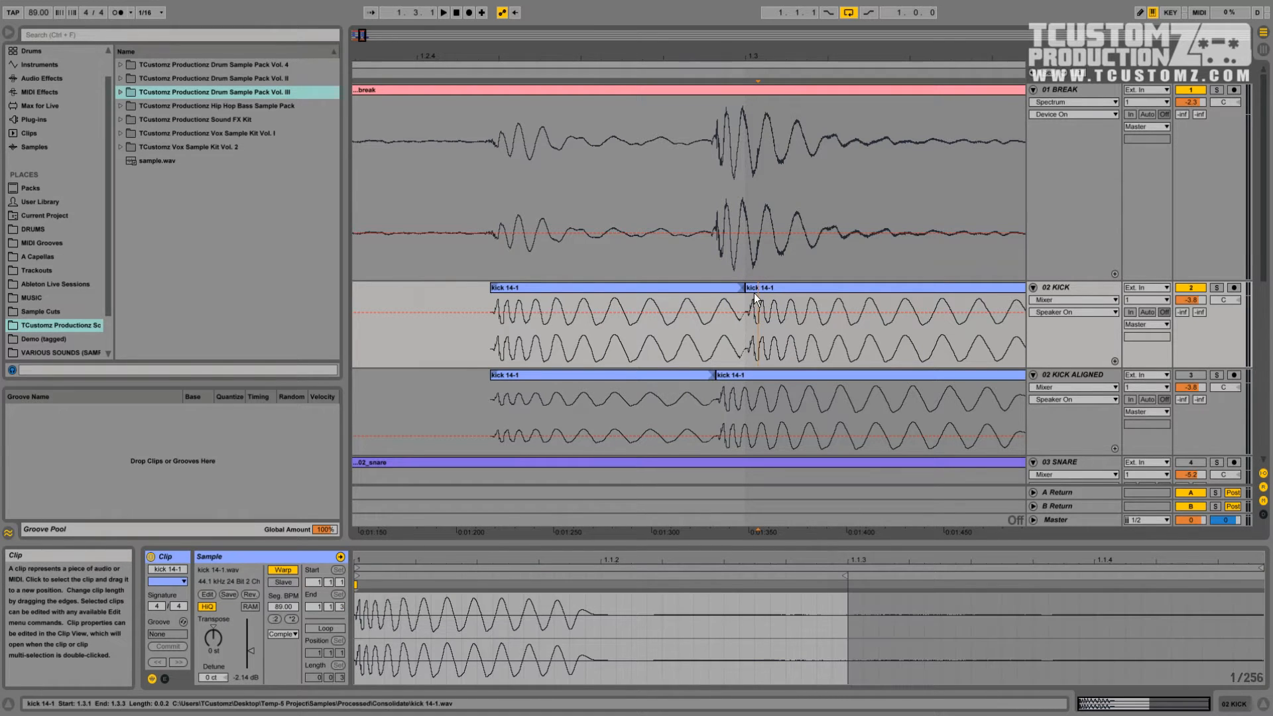
pyautogui.moveTo(745, 290); pyautogui.dragTo(746, 291)
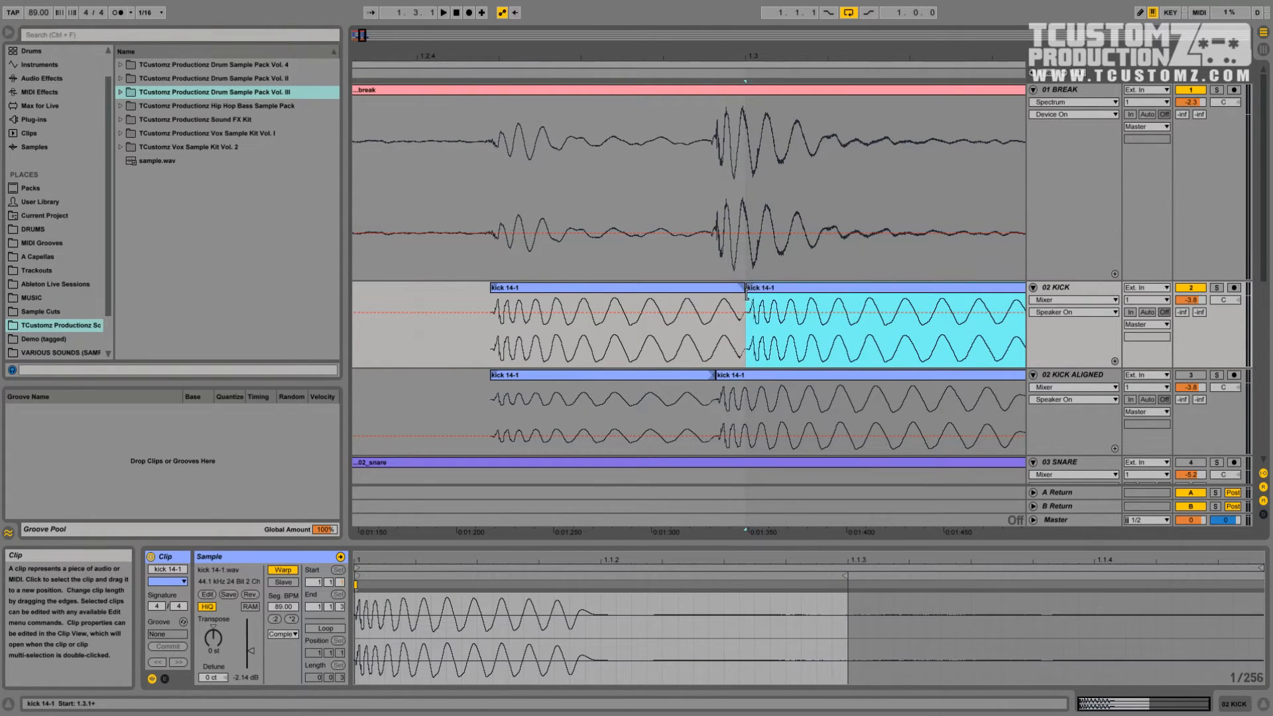
pyautogui.click(759, 311)
pyautogui.hotkey('ctrl', 'z')
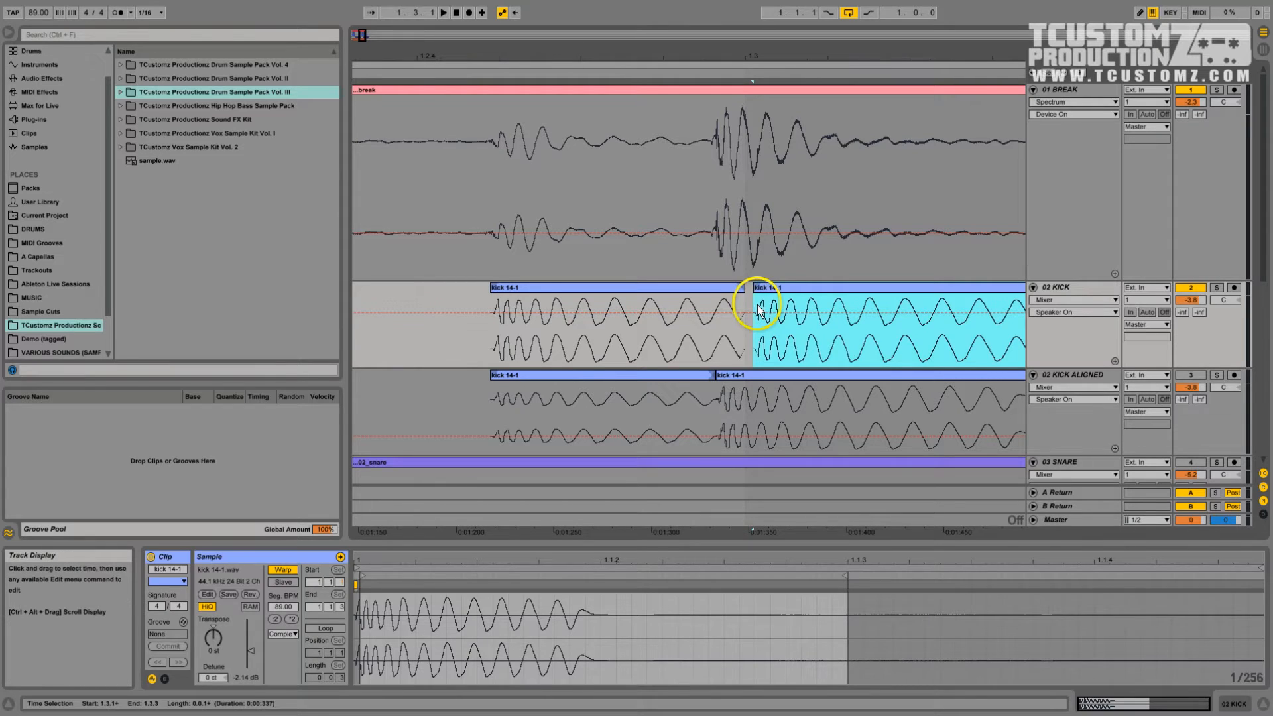
pyautogui.hotkey('ctrl', 'z')
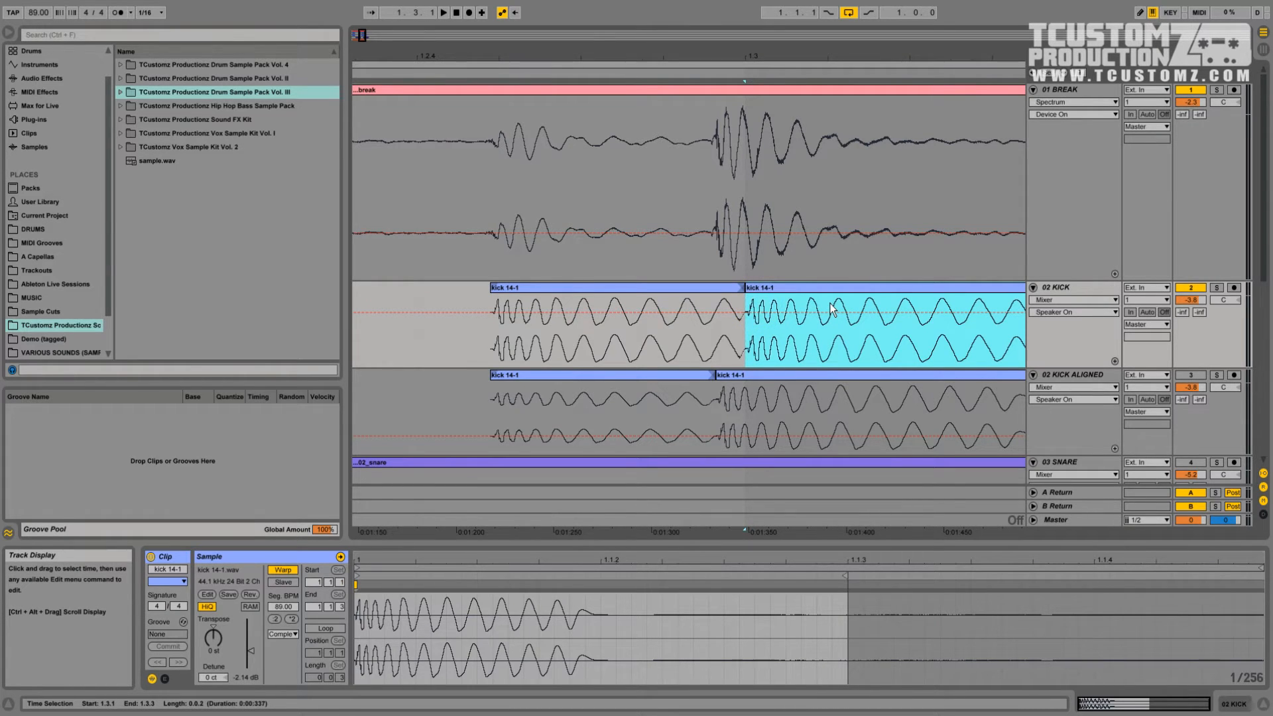
# Step: Examine the kick clip just before beat 1.3 on the 02 KICK track and the MIDI clip on the 04 KICK + SNARE track
pyautogui.click(674, 287)
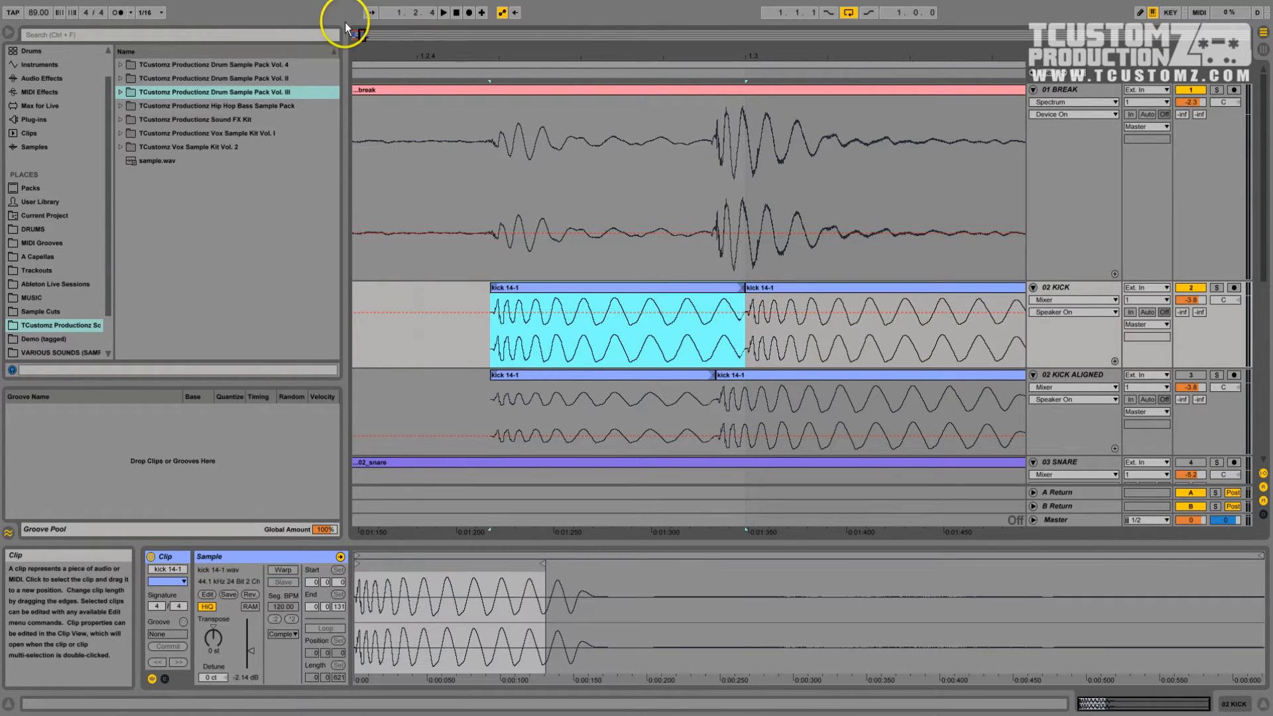
pyautogui.moveTo(344, 27); pyautogui.dragTo(358, 35)
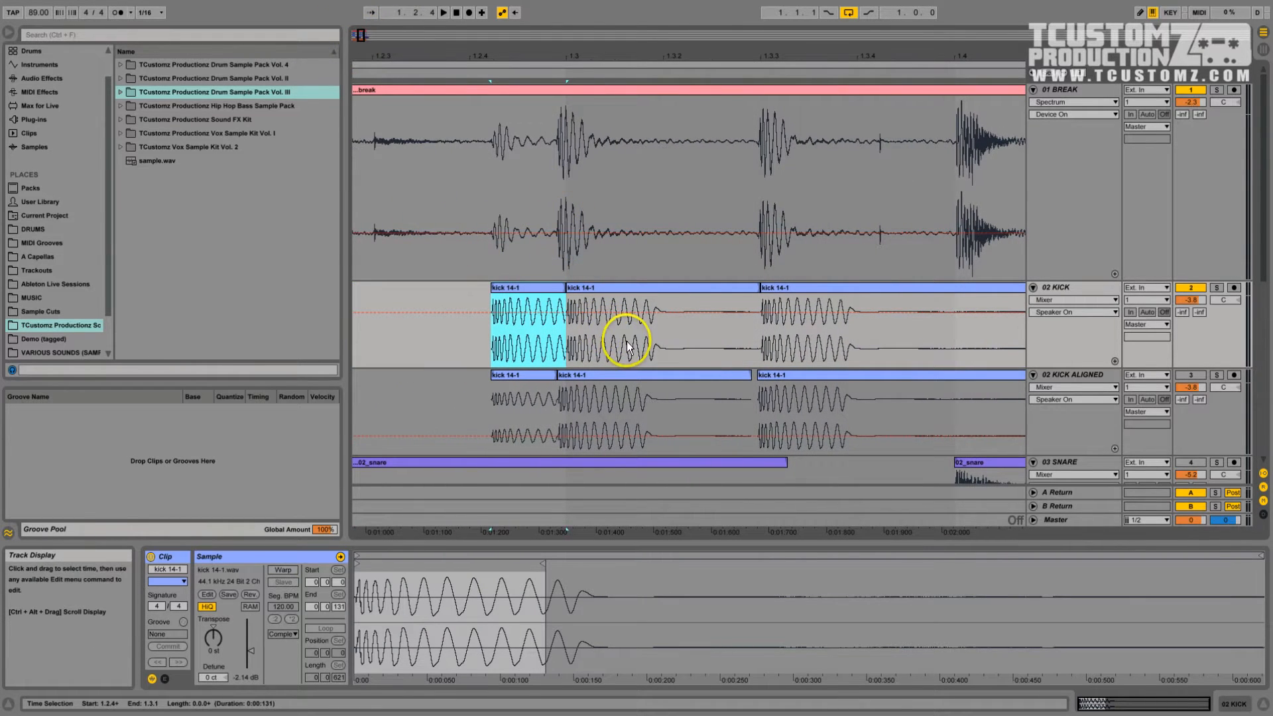
pyautogui.scroll(-5, 626, 340)
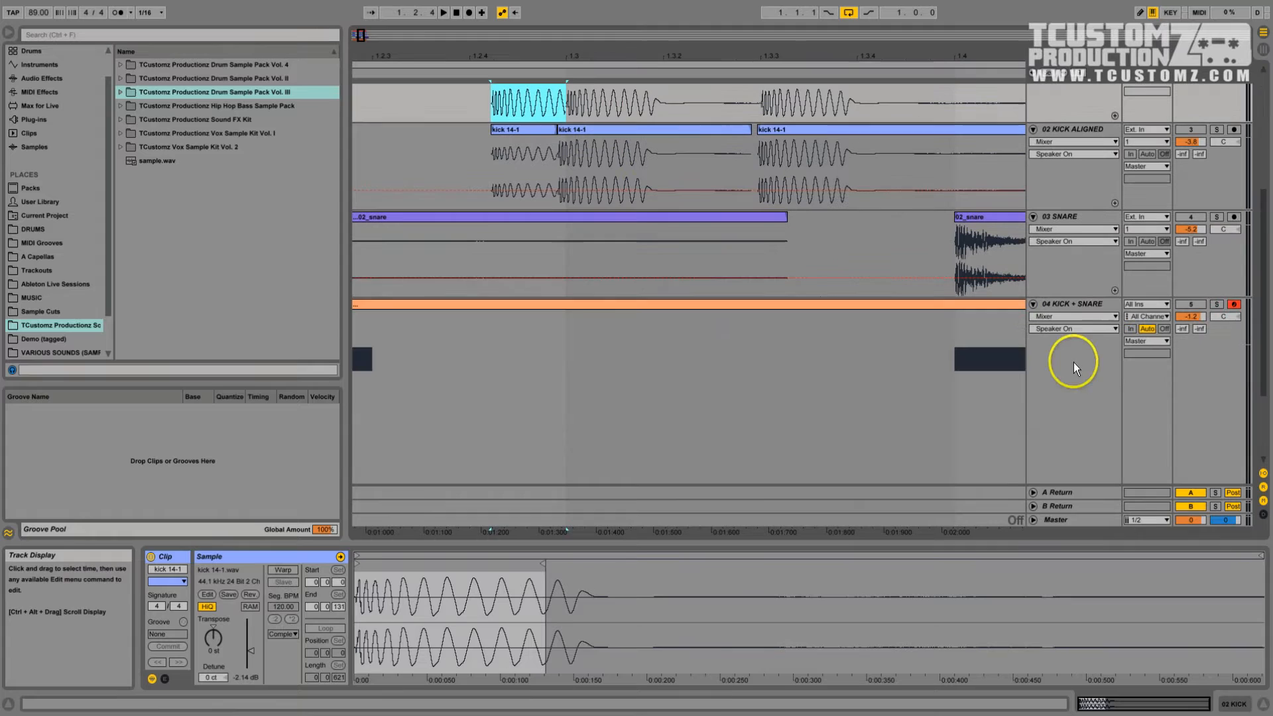
pyautogui.click(1083, 304)
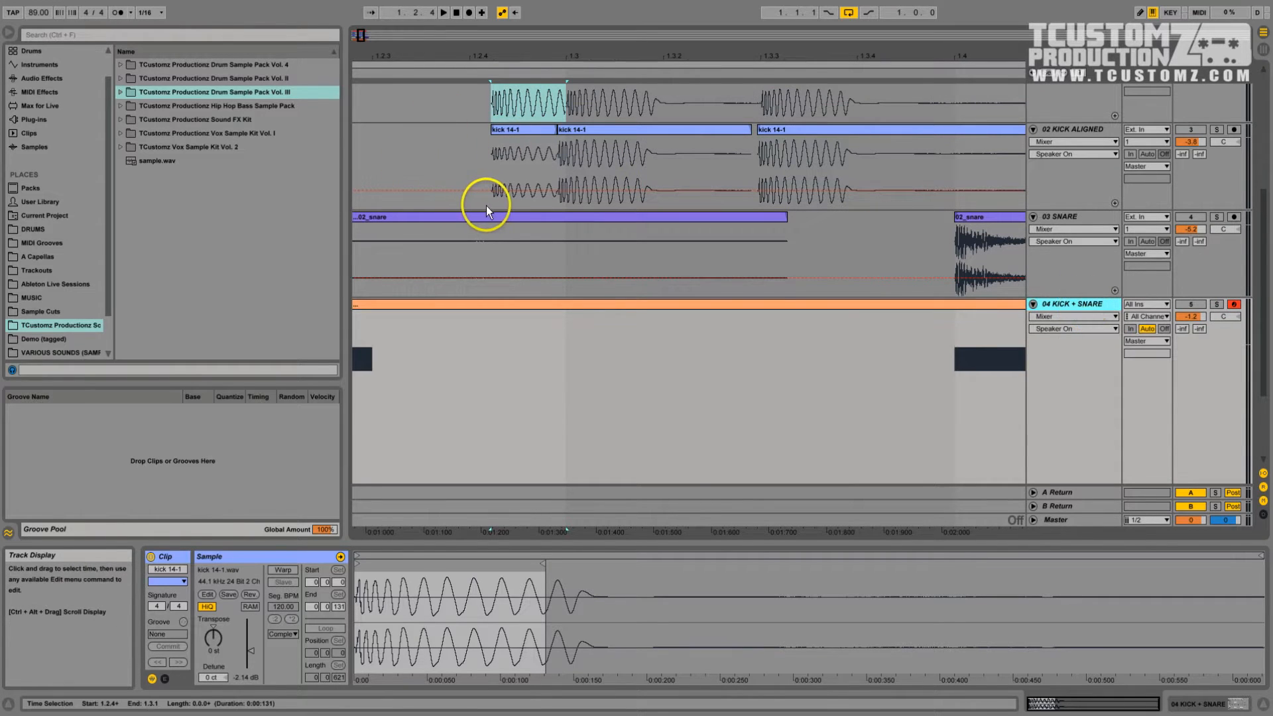
pyautogui.scroll(5, 487, 206)
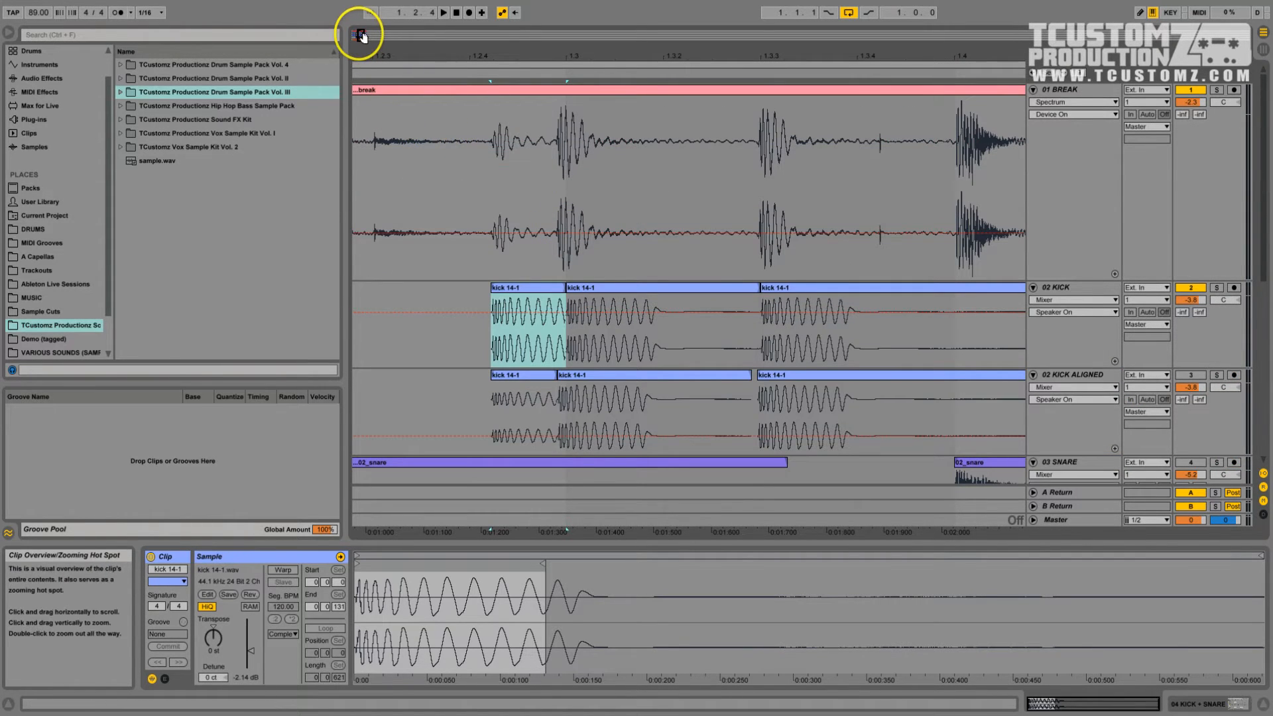
# Step: Add a warp marker at the break clip's kick transient just before beat 1.3 and move it onto 1.3
pyautogui.moveTo(362, 35); pyautogui.dragTo(363, 39)
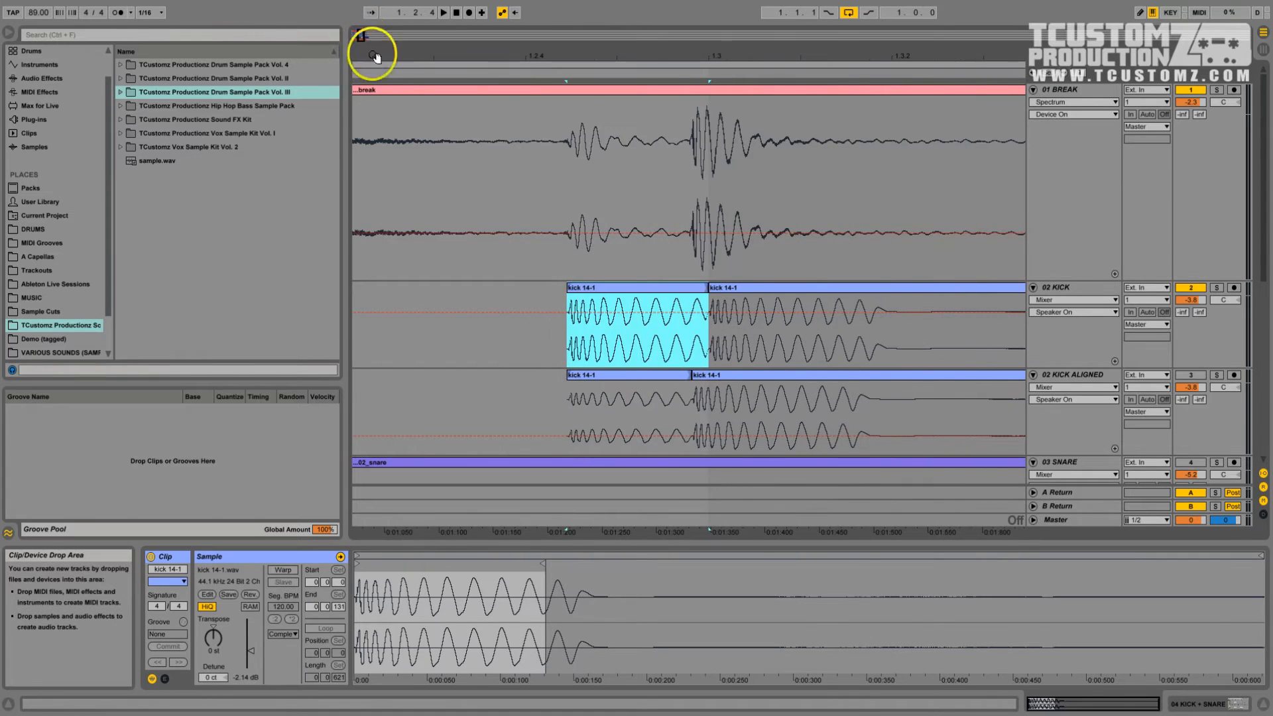
pyautogui.click(396, 89)
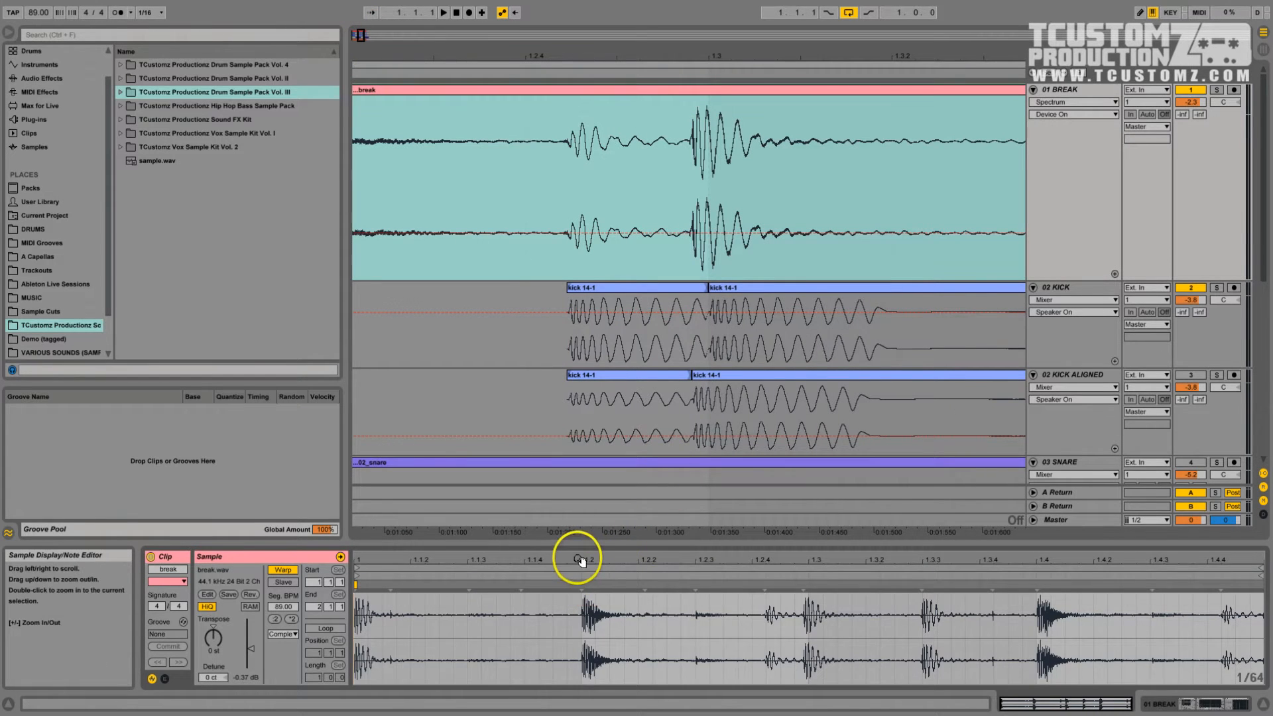
pyautogui.moveTo(577, 560); pyautogui.dragTo(927, 560)
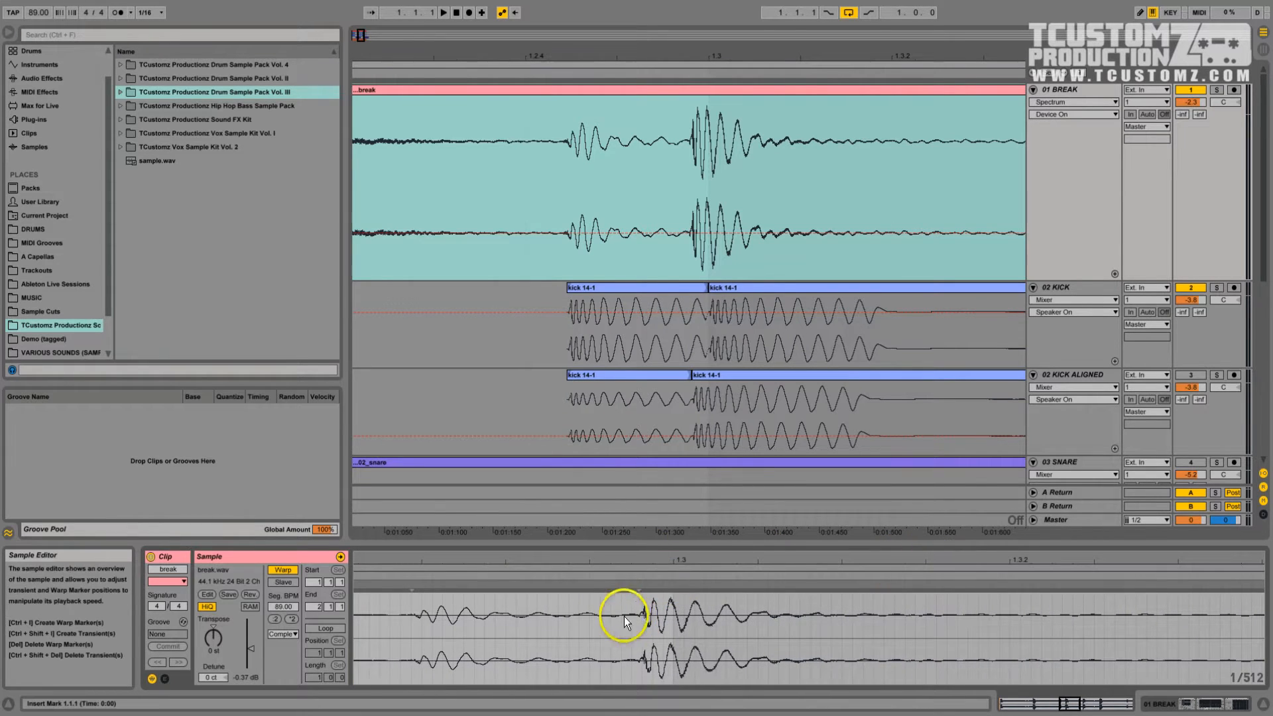
pyautogui.click(639, 588)
pyautogui.moveTo(640, 600)
pyautogui.mouseDown()
pyautogui.moveTo(639, 583)
pyautogui.moveTo(671, 587)
pyautogui.mouseUp()
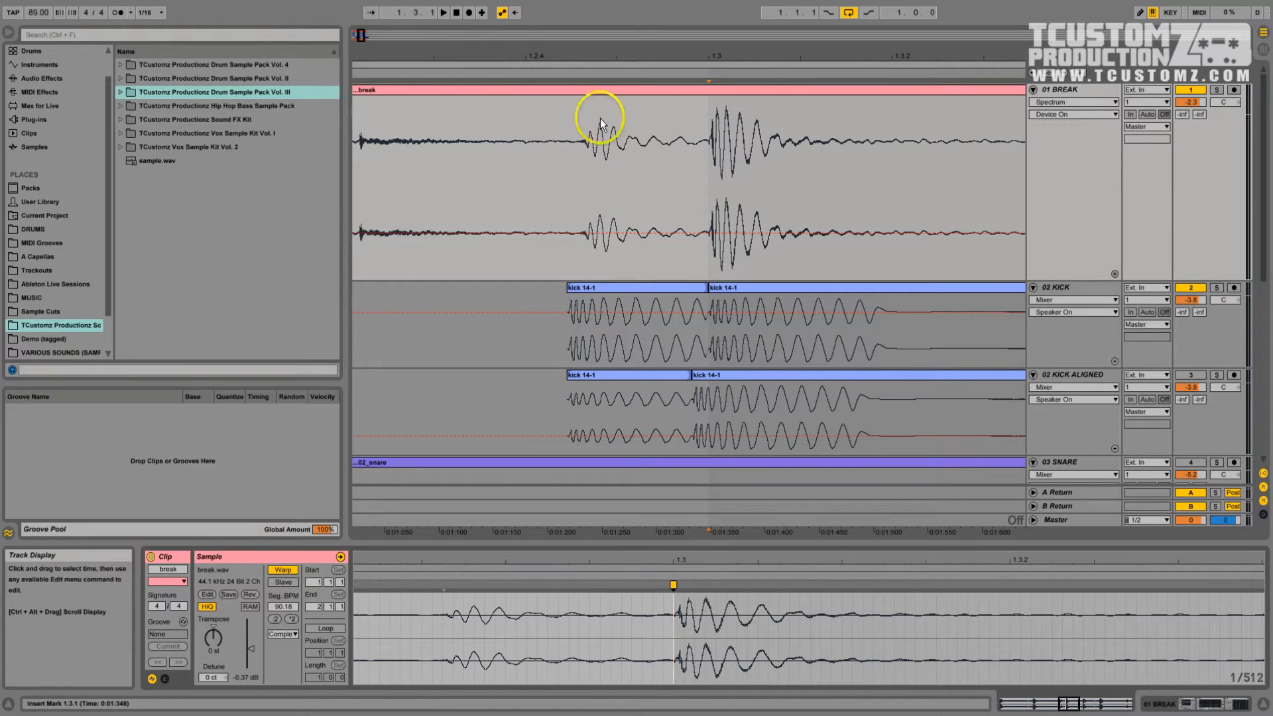
# Step: Select the break's kick waveform from beat 1.3 onward and compare its cycles with the kick clip on the 02 KICK track
pyautogui.moveTo(358, 33); pyautogui.dragTo(681, 180)
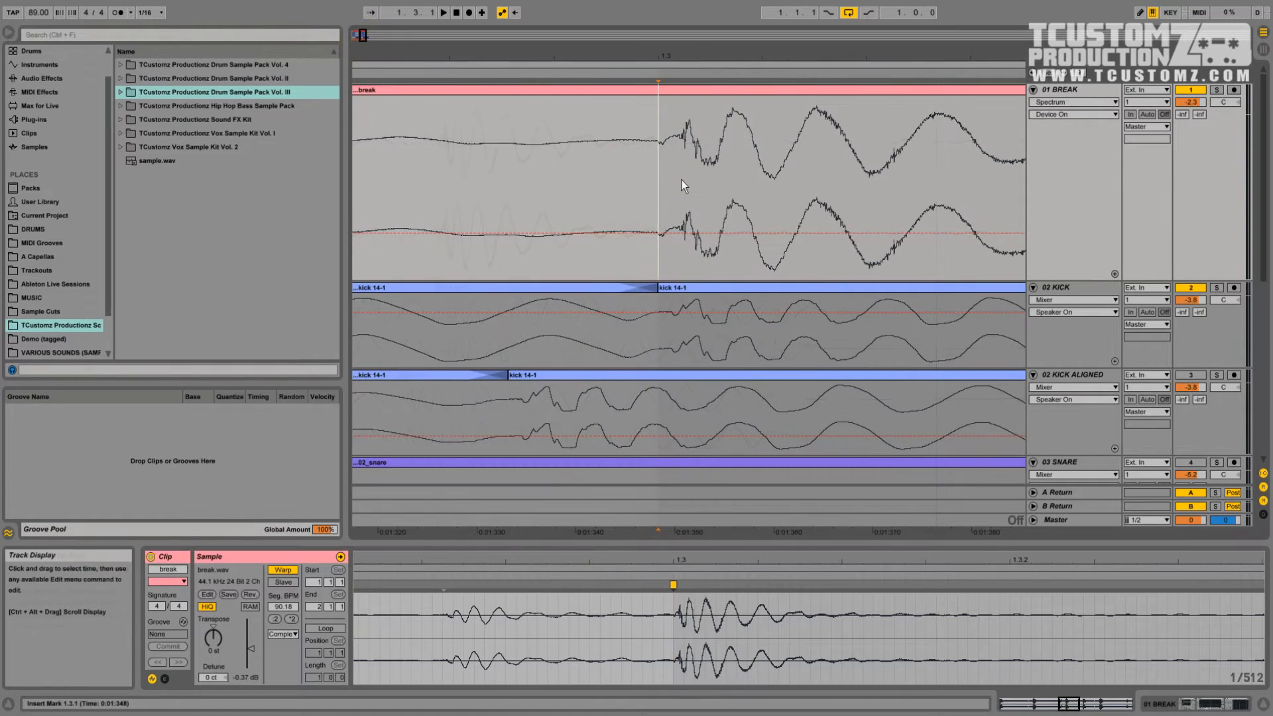
pyautogui.click(682, 180)
pyautogui.click(678, 175)
pyautogui.moveTo(678, 177); pyautogui.dragTo(1000, 192)
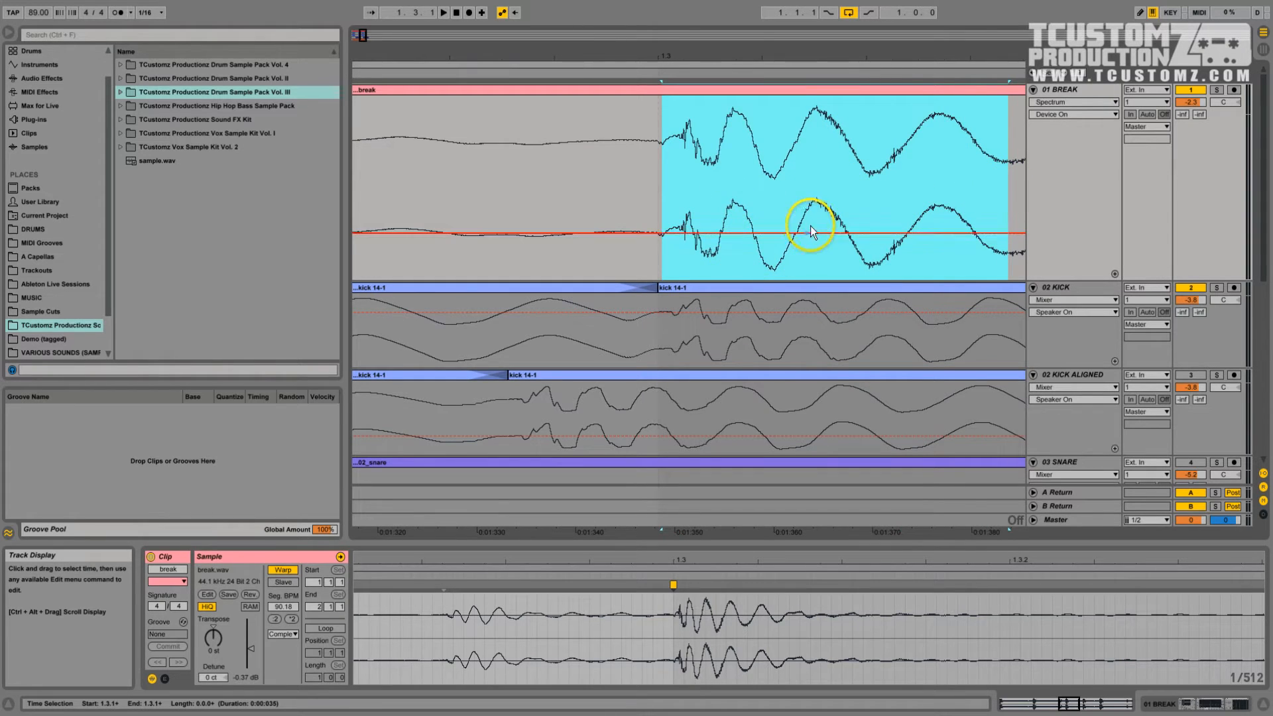
pyautogui.click(815, 169)
pyautogui.click(758, 180)
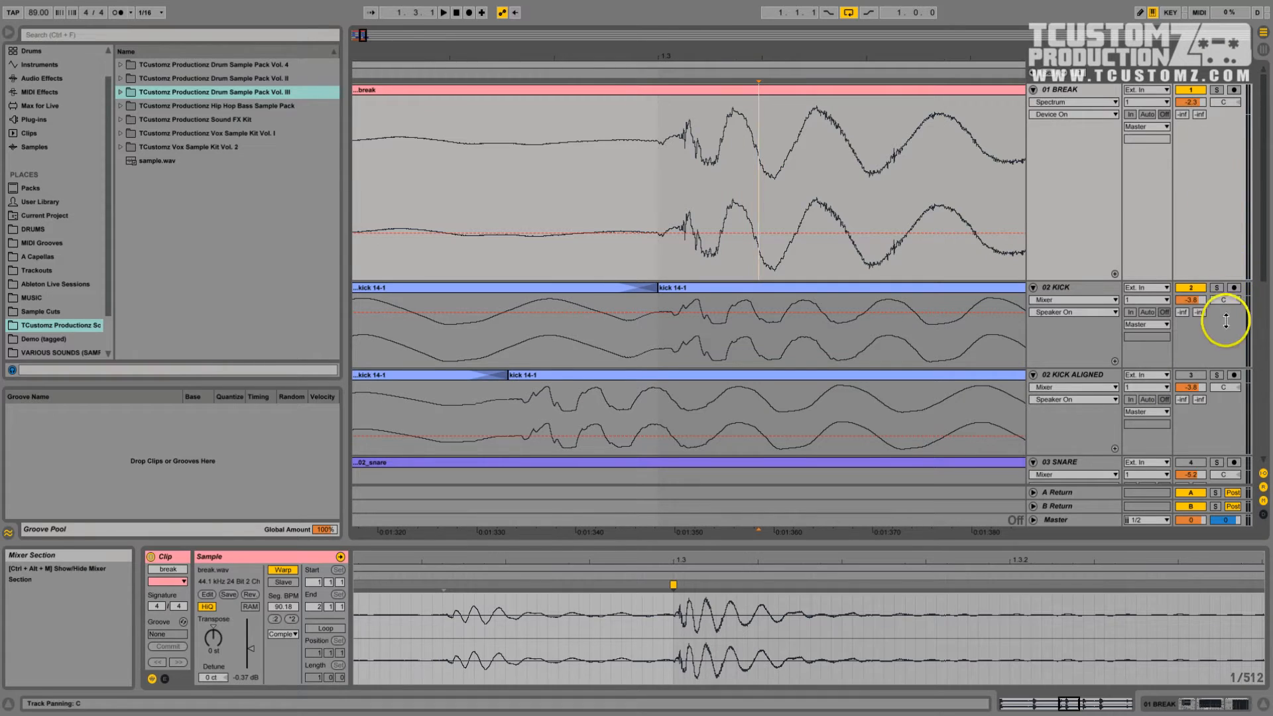
# Step: Show the track delays and set the delay to 5.00 ms on 02 KICK and 10.00 ms on 01 BREAK
pyautogui.click(1263, 513)
pyautogui.click(1222, 290)
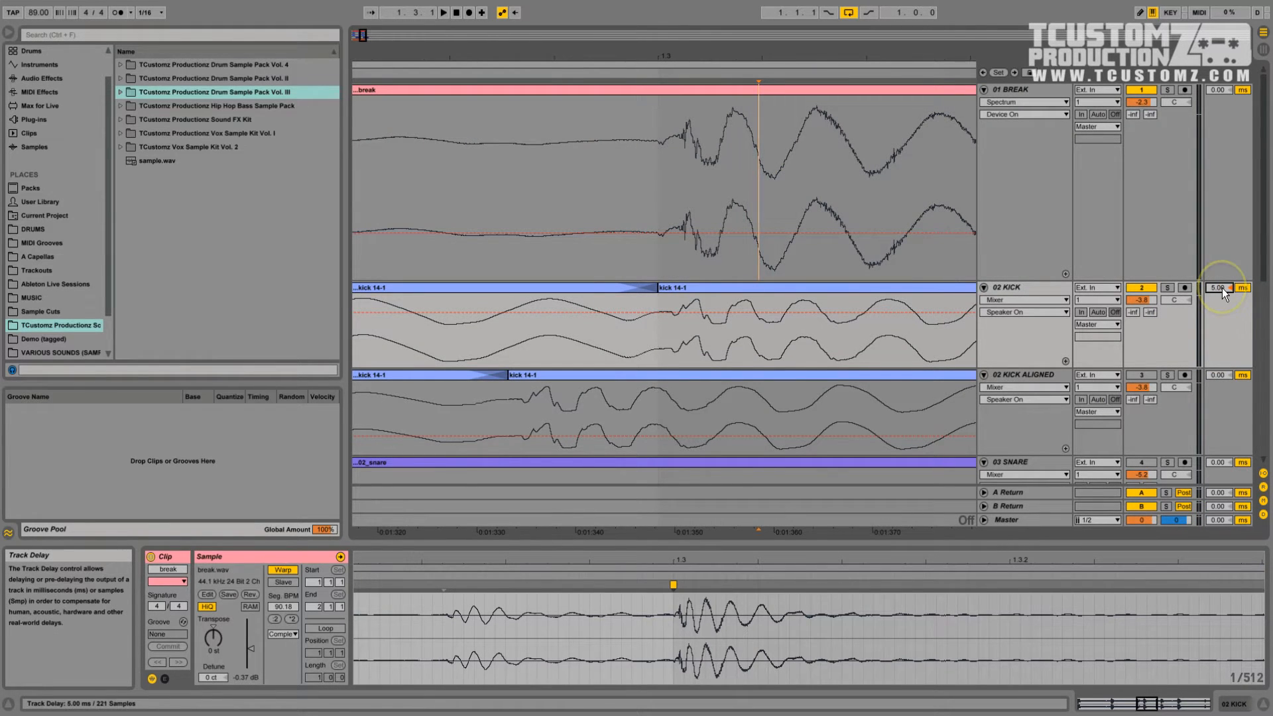
pyautogui.click(1220, 90)
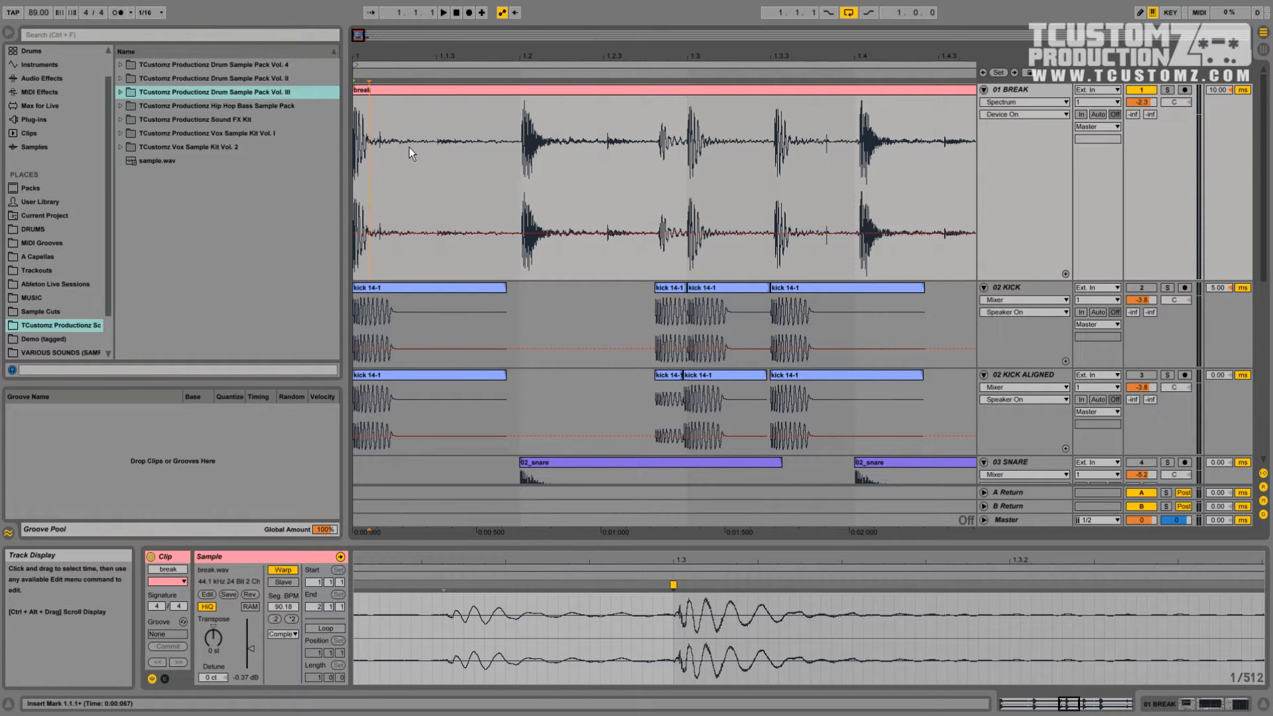
# Step: Select in turn the break's kick hits at beat 1.1, at beat 1.3 and just before beat 1.3
pyautogui.moveTo(408, 147); pyautogui.dragTo(265, 147)
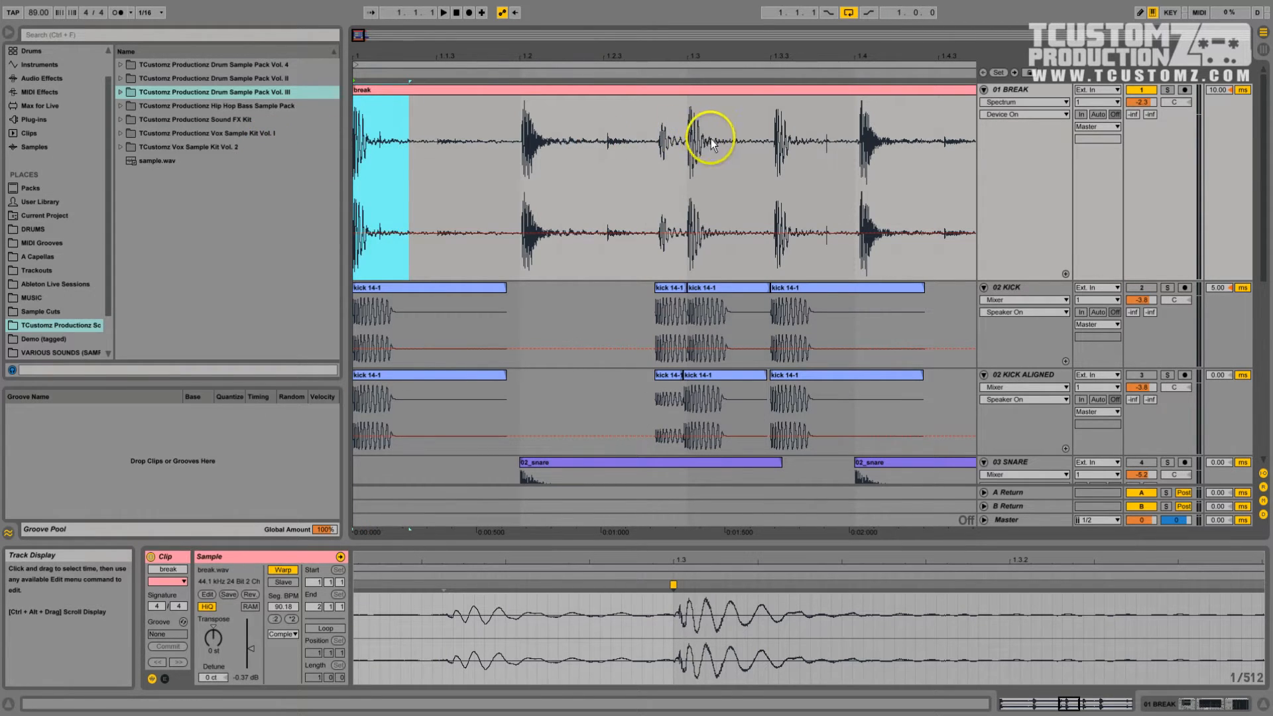
pyautogui.moveTo(735, 143); pyautogui.dragTo(690, 156)
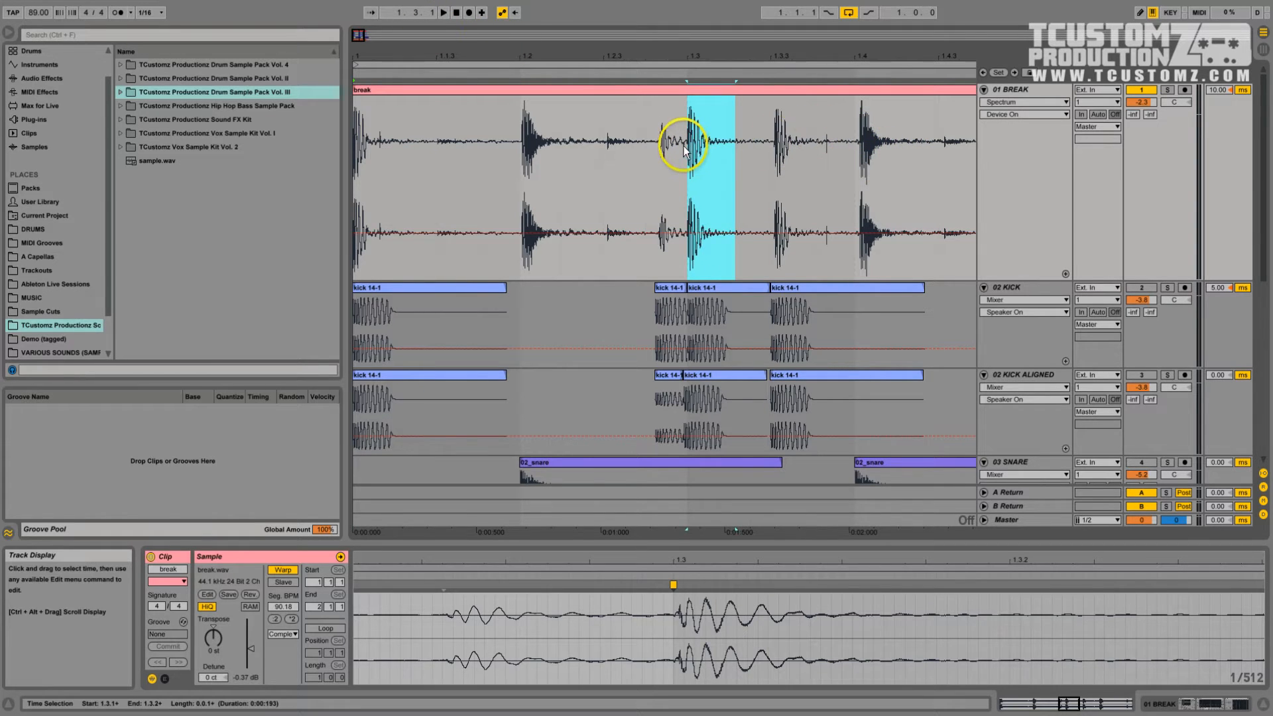
pyautogui.moveTo(682, 145); pyautogui.dragTo(654, 152)
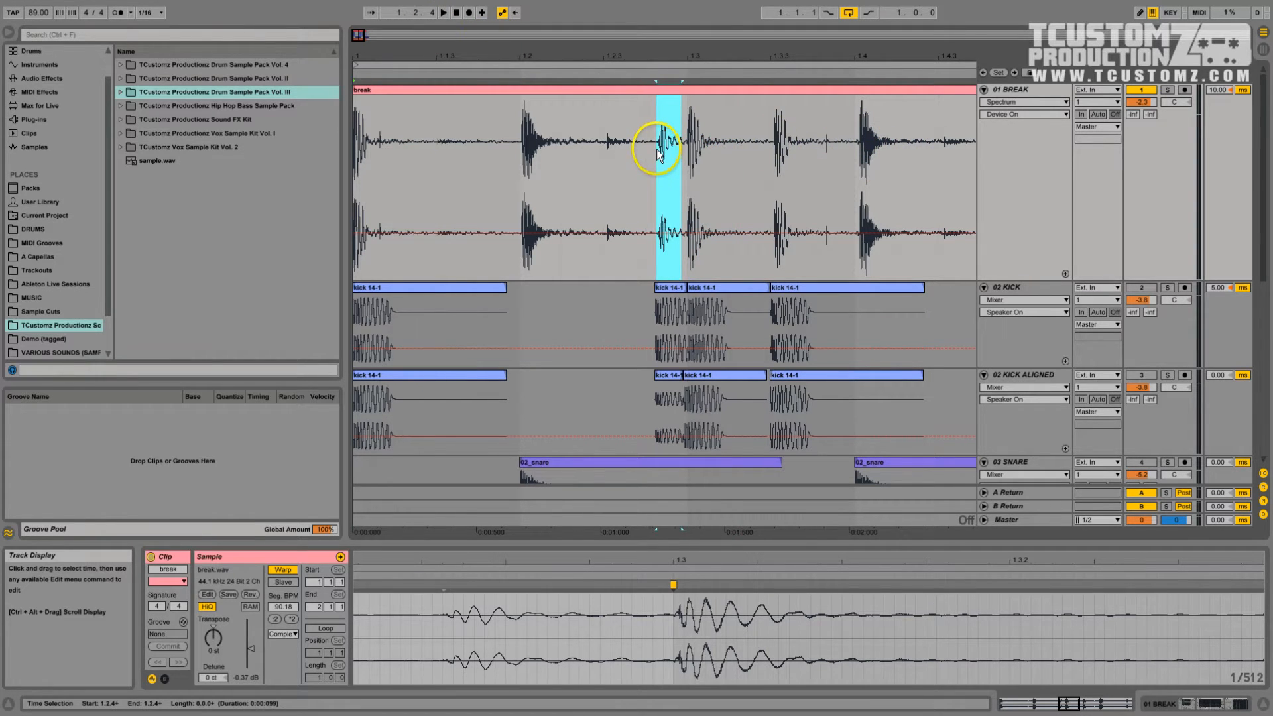
# Step: Compare the whole break clip with the kick clips around beat 1.3 on the 02 KICK and 02 KICK ALIGNED tracks
pyautogui.moveTo(358, 35); pyautogui.dragTo(354, 31)
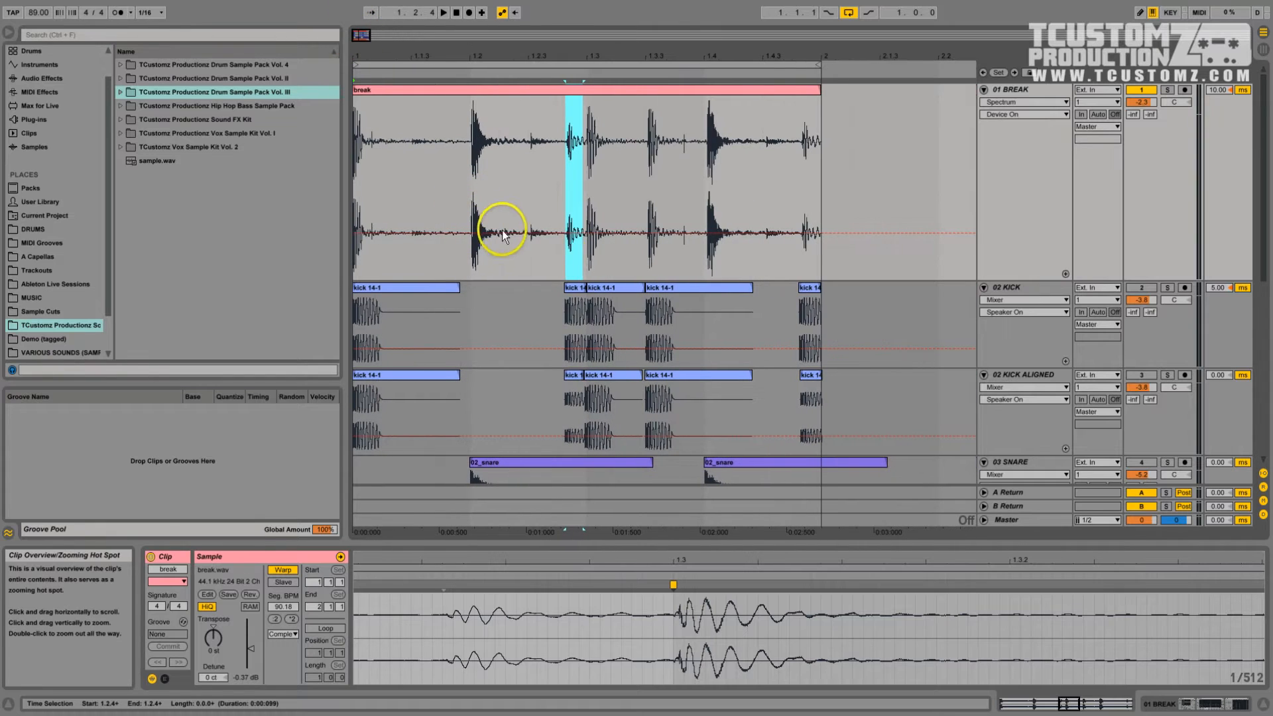
pyautogui.click(578, 287)
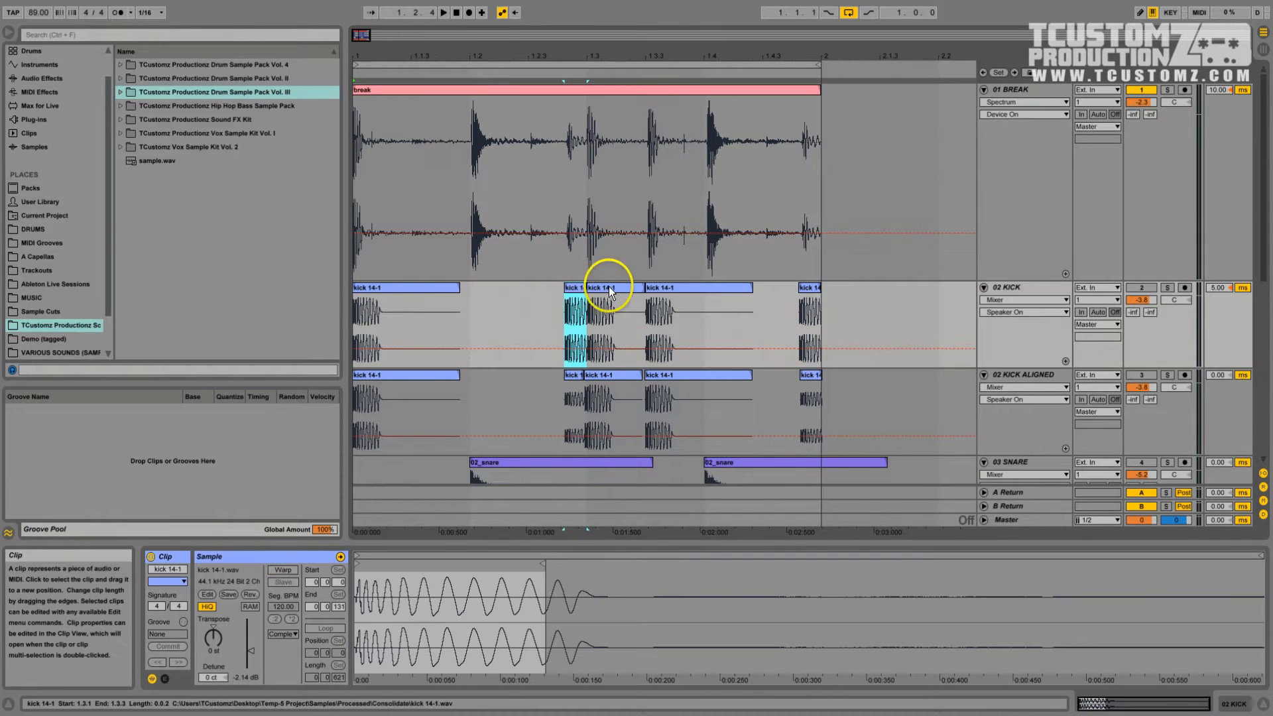
pyautogui.click(574, 378)
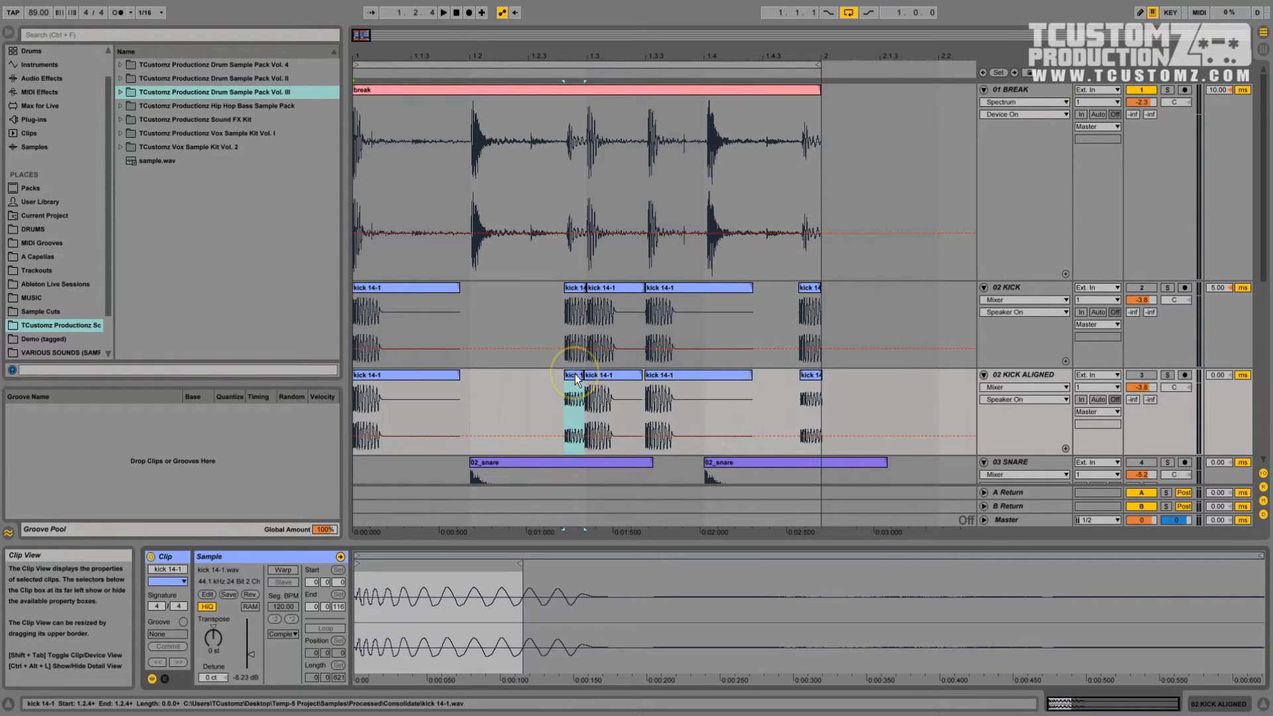
pyautogui.click(700, 92)
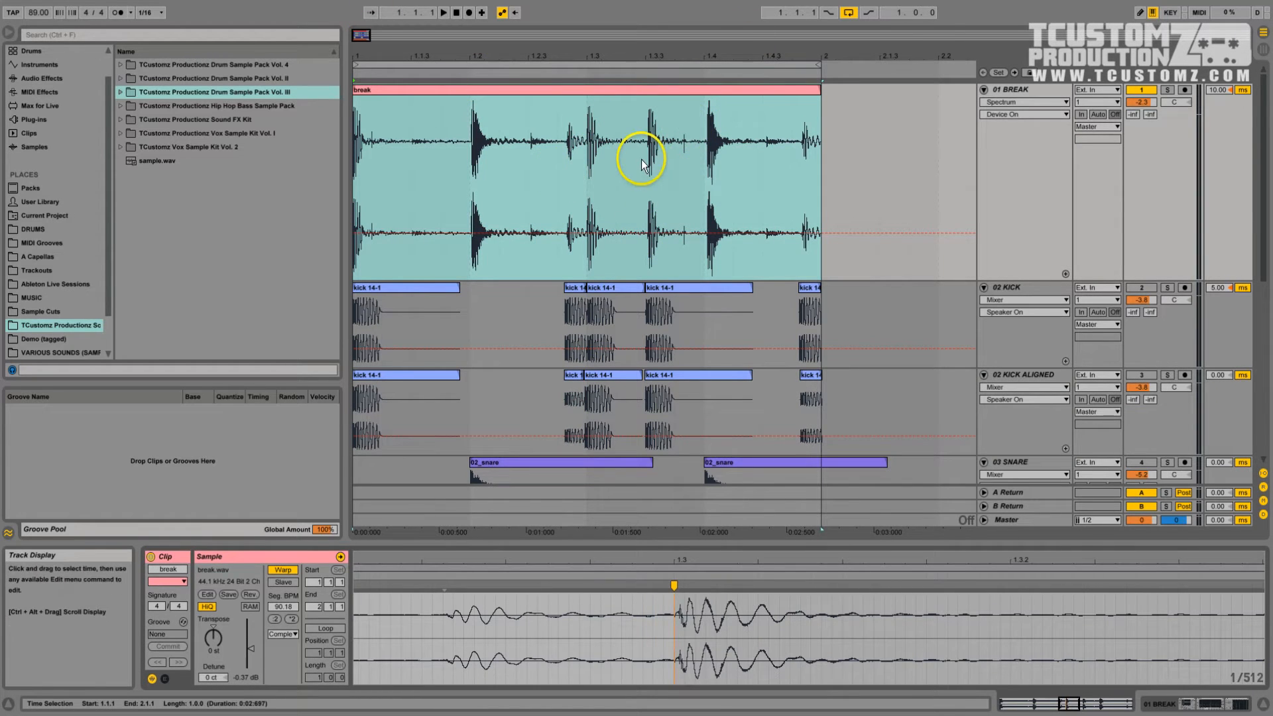
pyautogui.click(1026, 376)
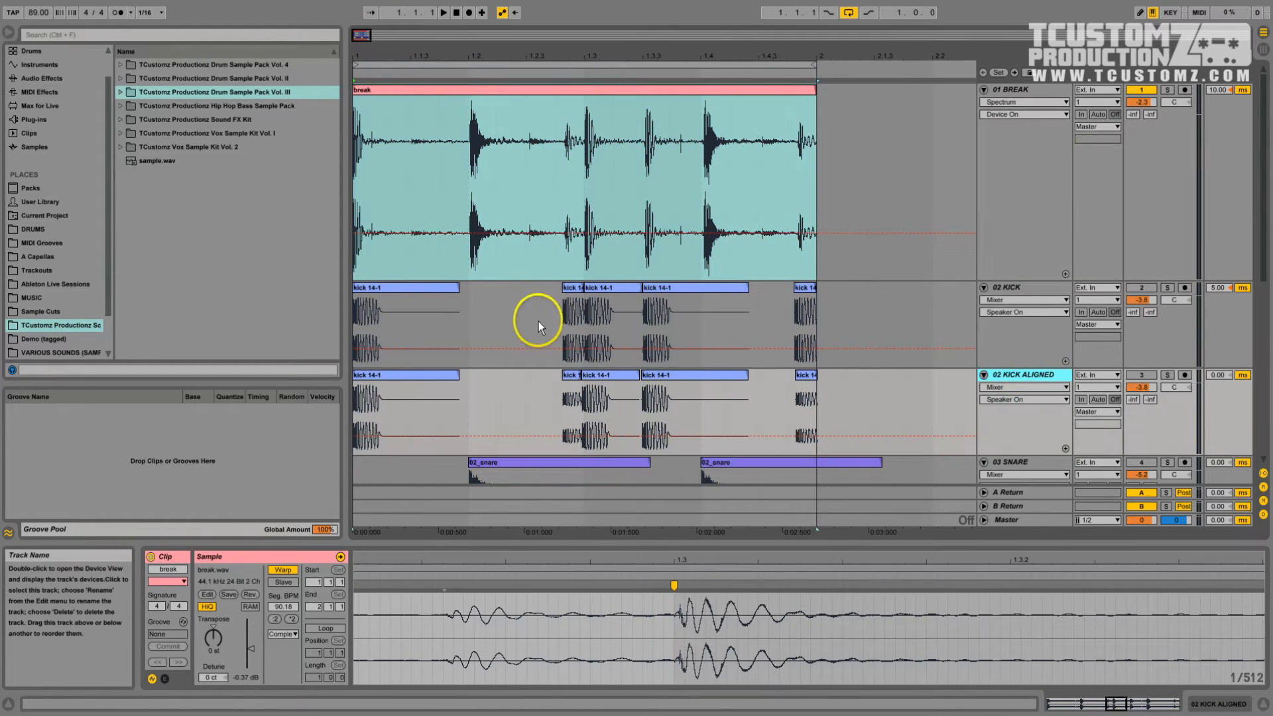
pyautogui.click(570, 288)
pyautogui.click(613, 288)
pyautogui.click(666, 287)
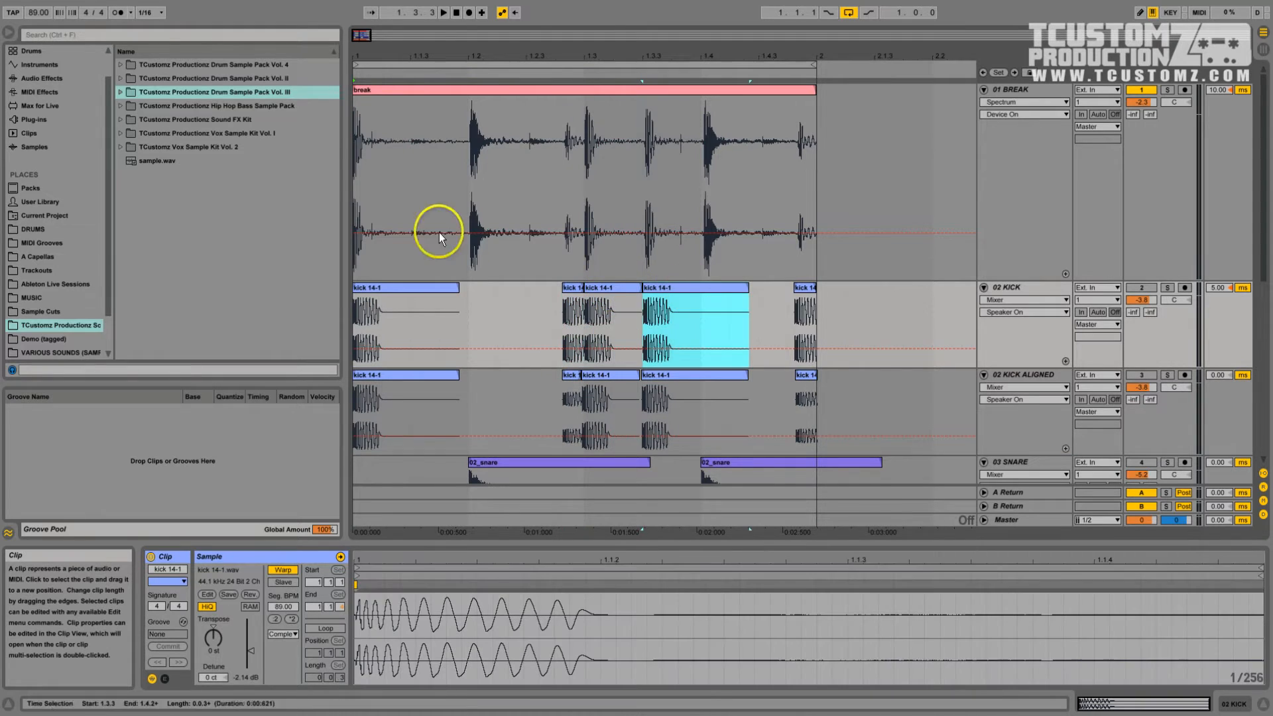
# Step: Fold the 02 KICK track and compare the 02 KICK ALIGNED clips with the break's kicks at 1.3, 1.3.3 and just before bar 2
pyautogui.moveTo(361, 36)
pyautogui.mouseDown()
pyautogui.moveTo(379, 34)
pyautogui.moveTo(354, 37)
pyautogui.mouseUp()
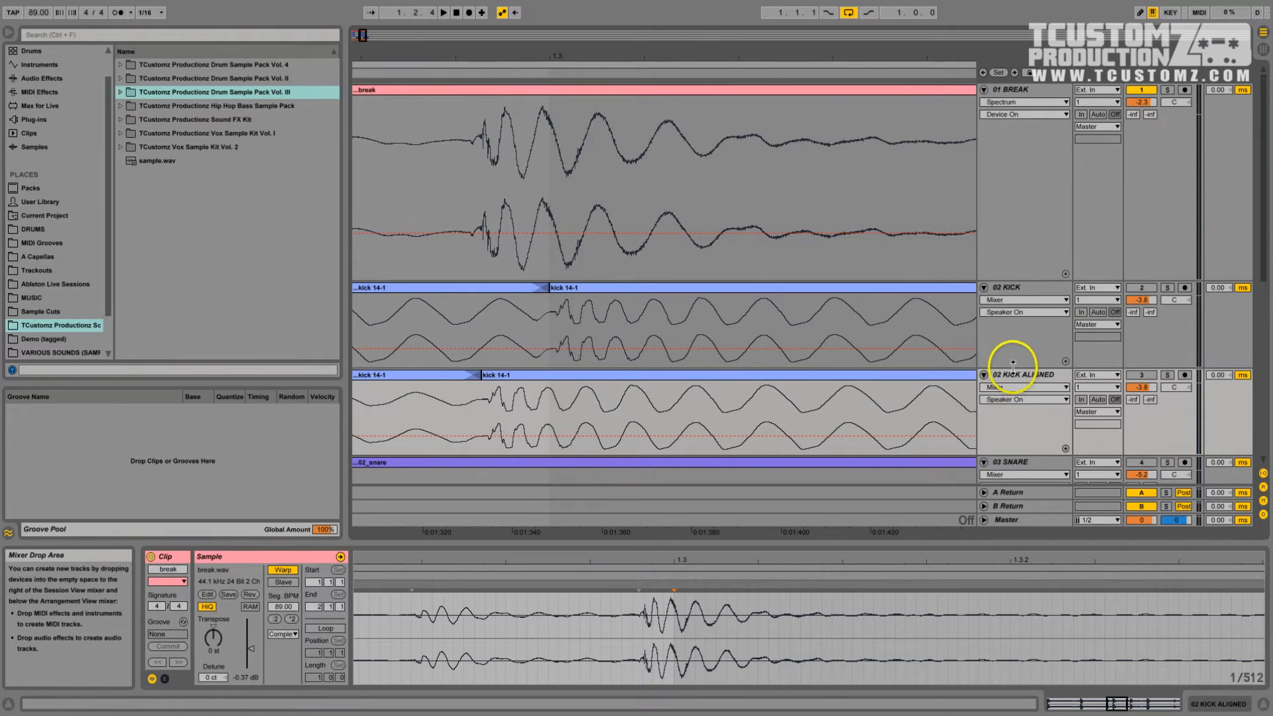
pyautogui.moveTo(1012, 365); pyautogui.dragTo(1012, 290)
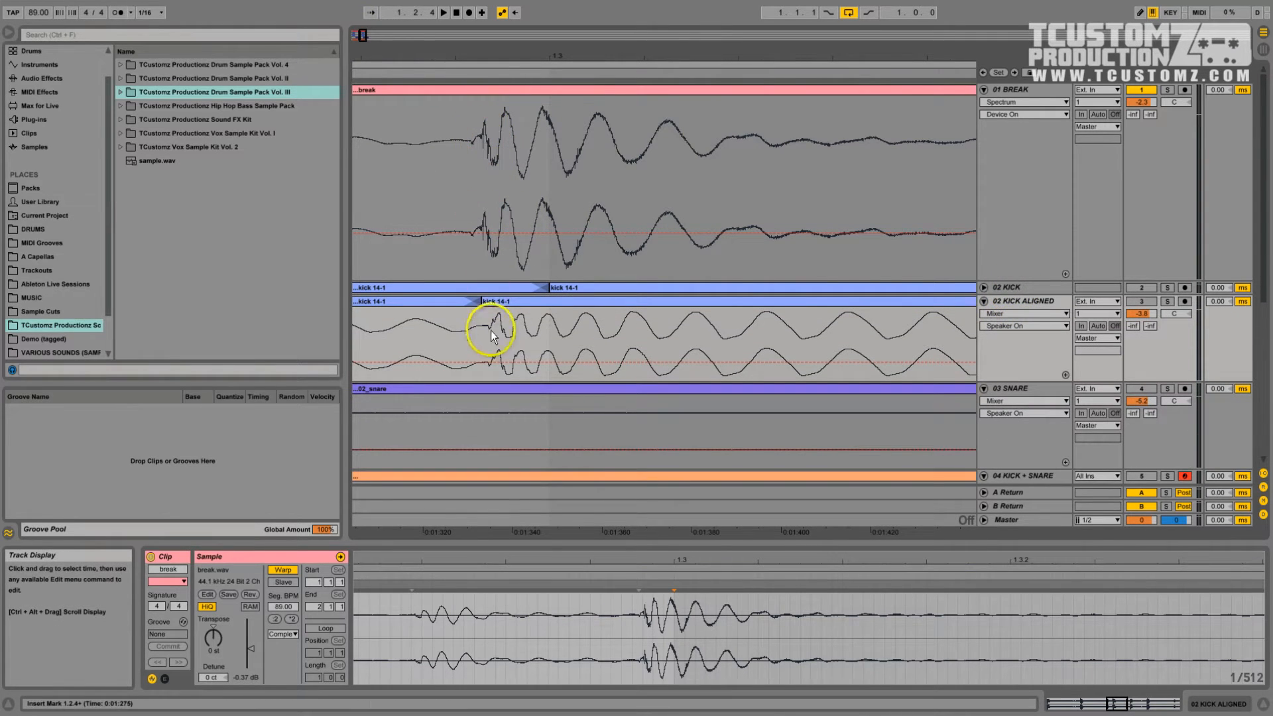
pyautogui.moveTo(364, 34)
pyautogui.mouseDown()
pyautogui.moveTo(403, 33)
pyautogui.moveTo(361, 34)
pyautogui.mouseUp()
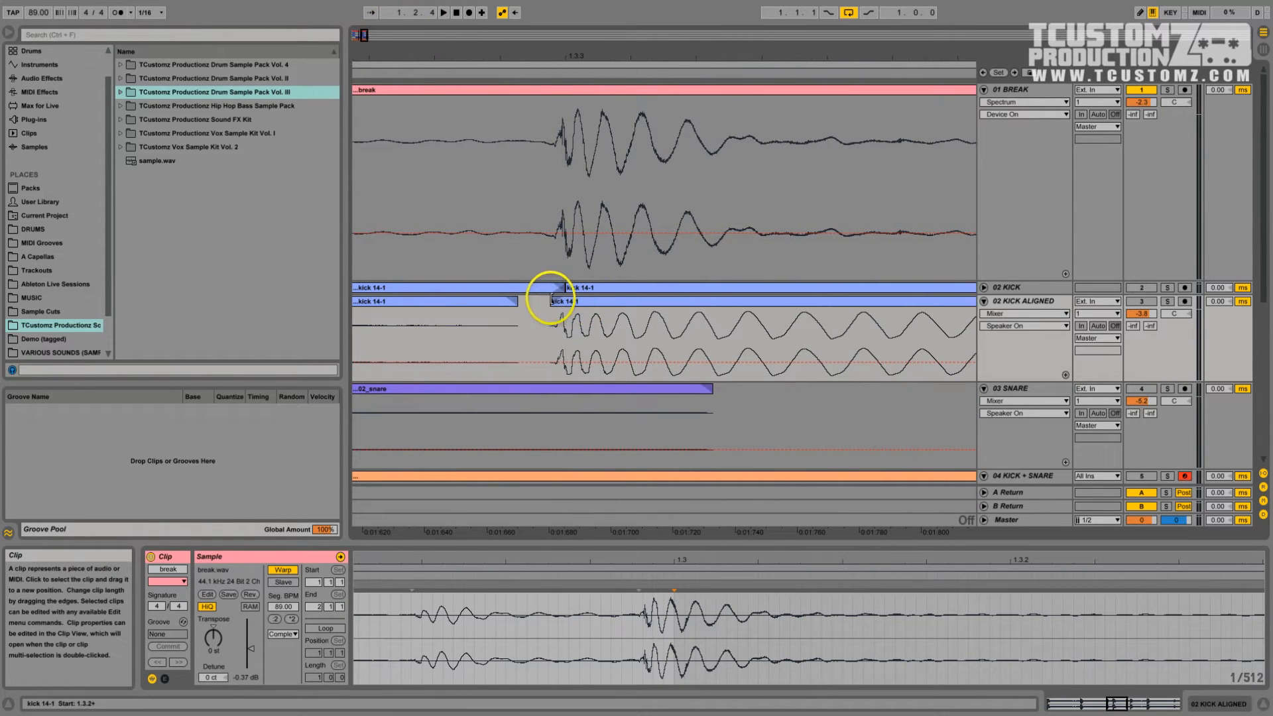
pyautogui.moveTo(363, 34); pyautogui.dragTo(363, 35)
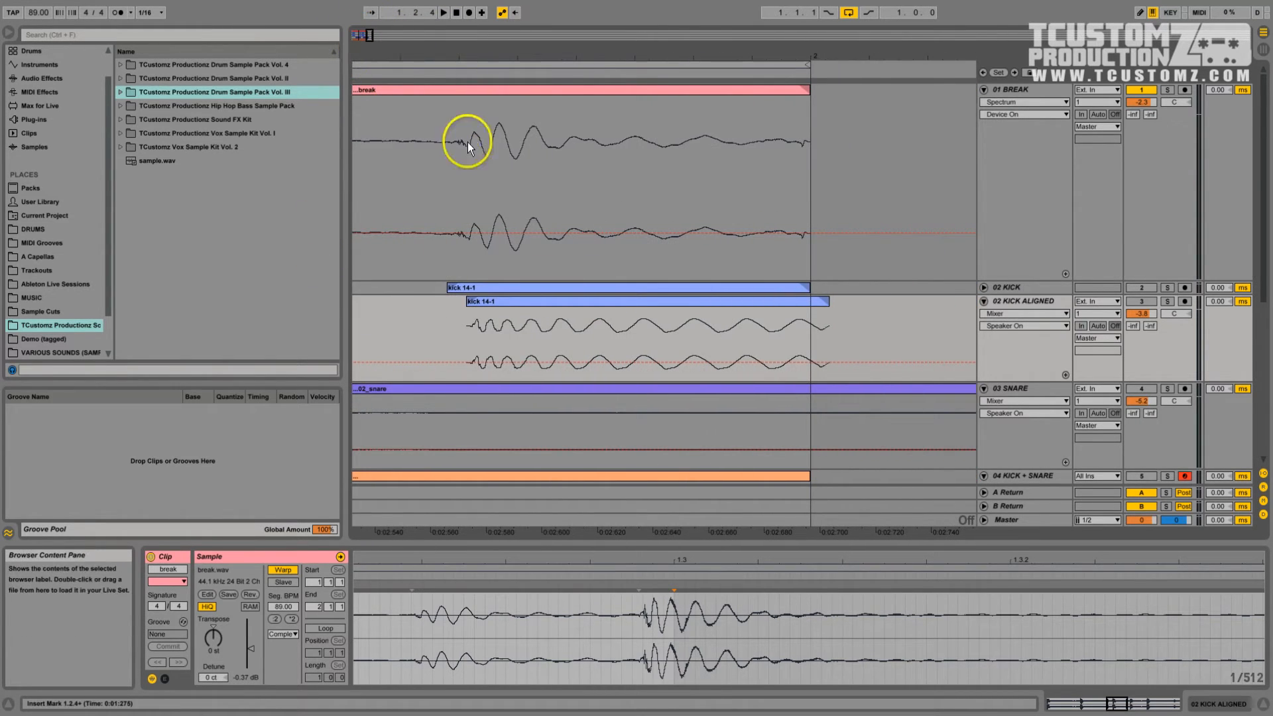
# Step: Activate the 02 KICK ALIGNED track and play the break together with the aligned kicks
pyautogui.doubleClick(364, 33)
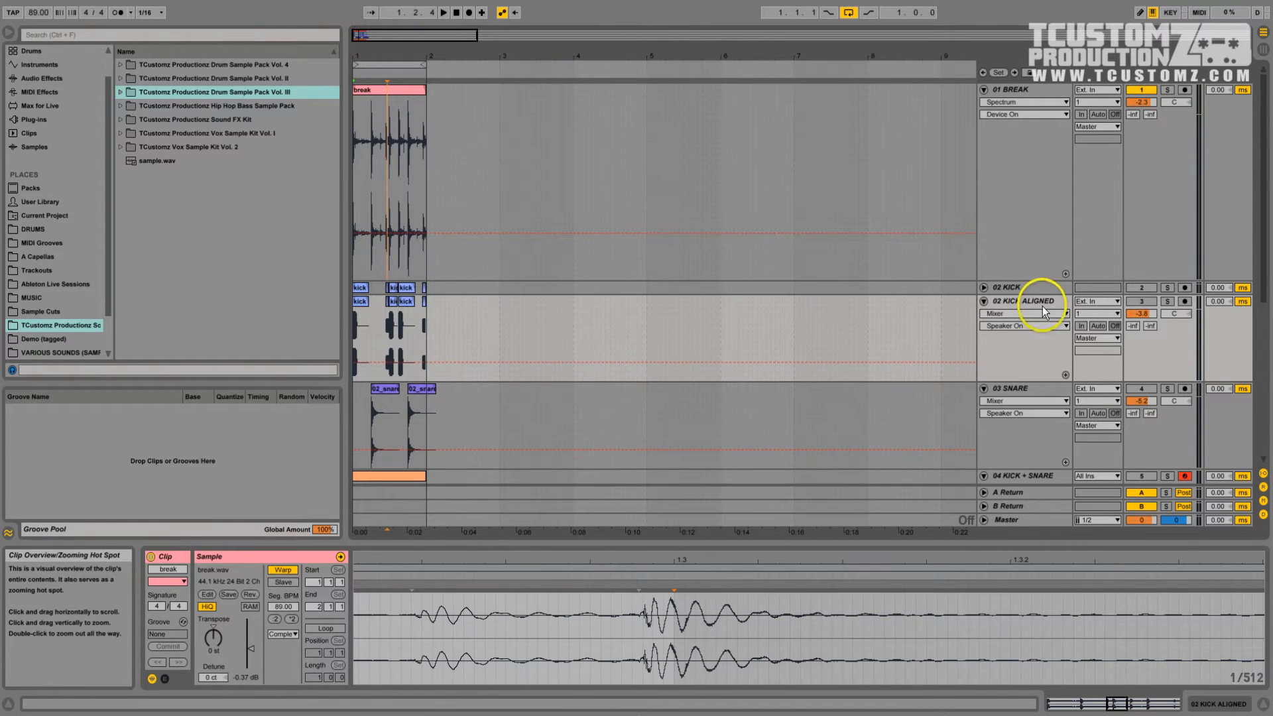
pyautogui.doubleClick(359, 34)
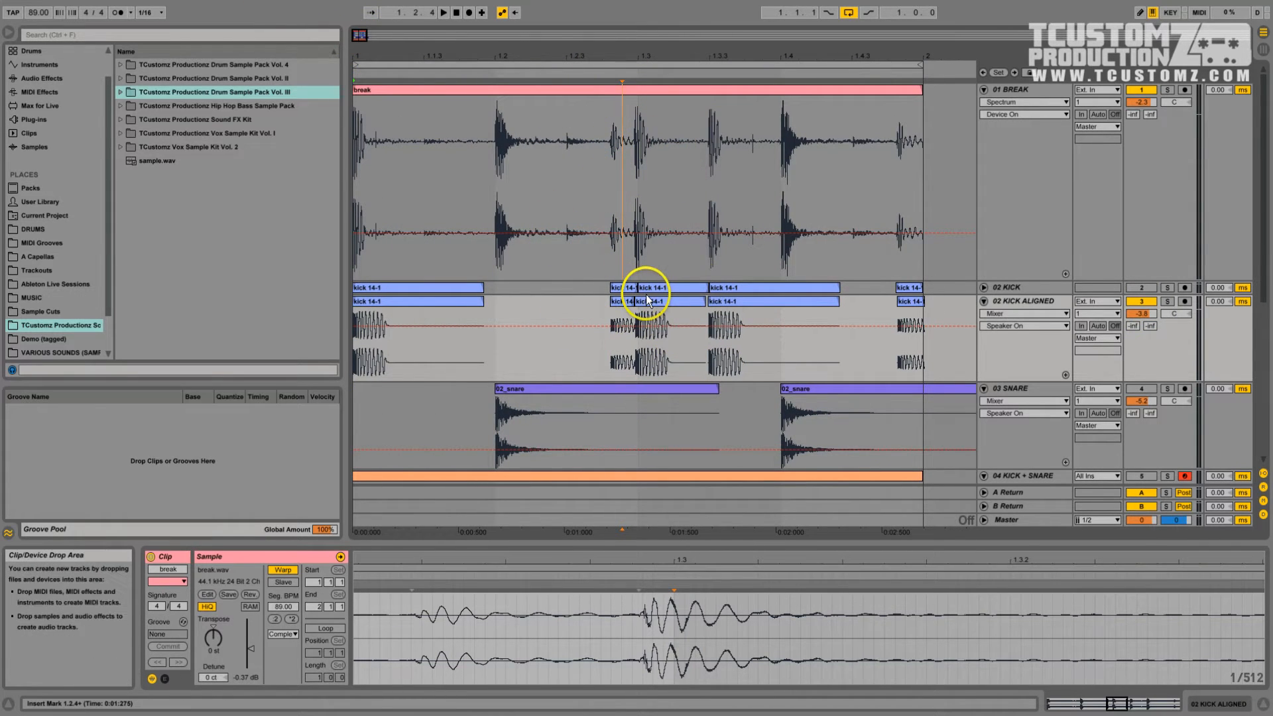
pyautogui.press('space')
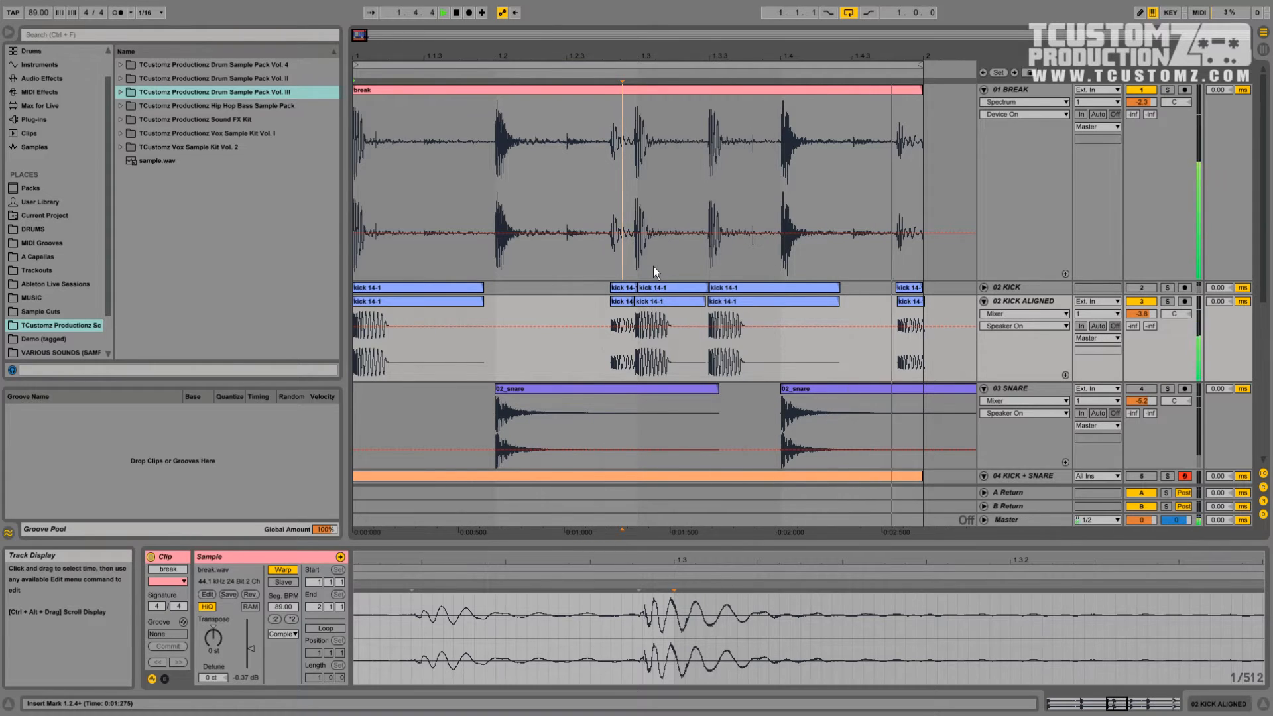
pyautogui.press('space')
# Step: Compare the clip gain and level of the aligned kick just before beat 1.3 with the kick at 1.3 and the break's hits
pyautogui.click(623, 301)
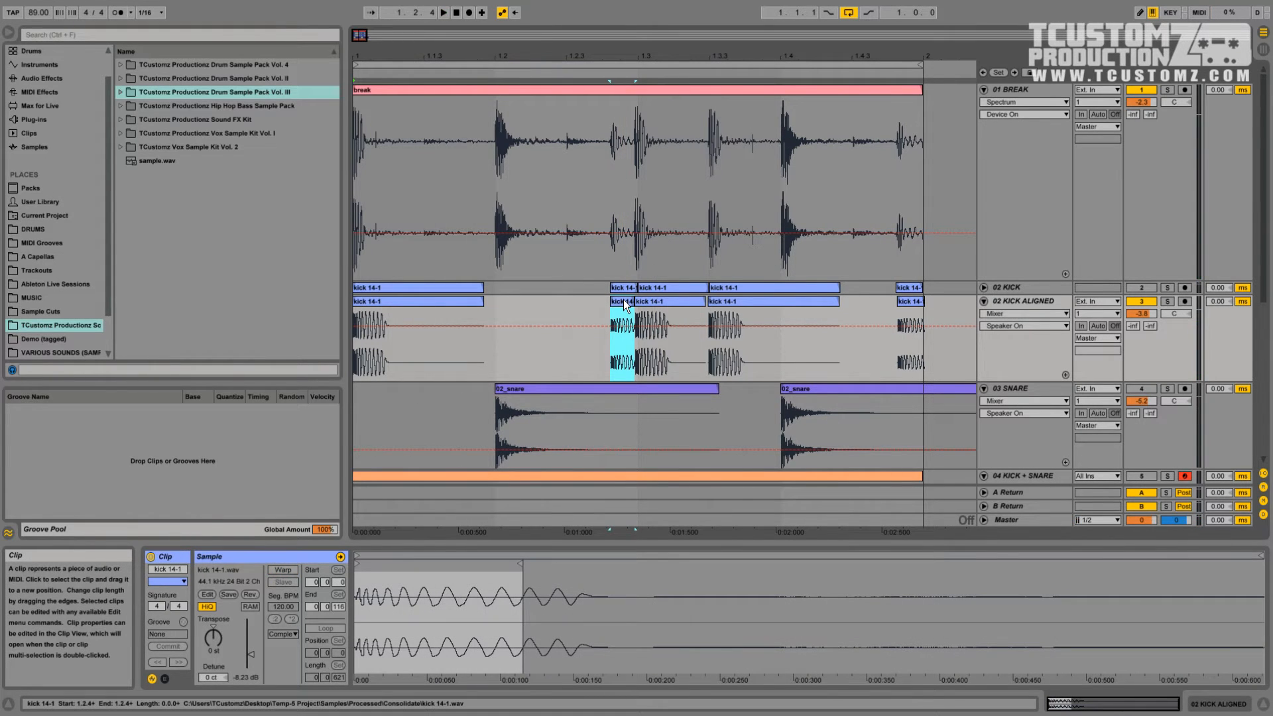
pyautogui.click(616, 110)
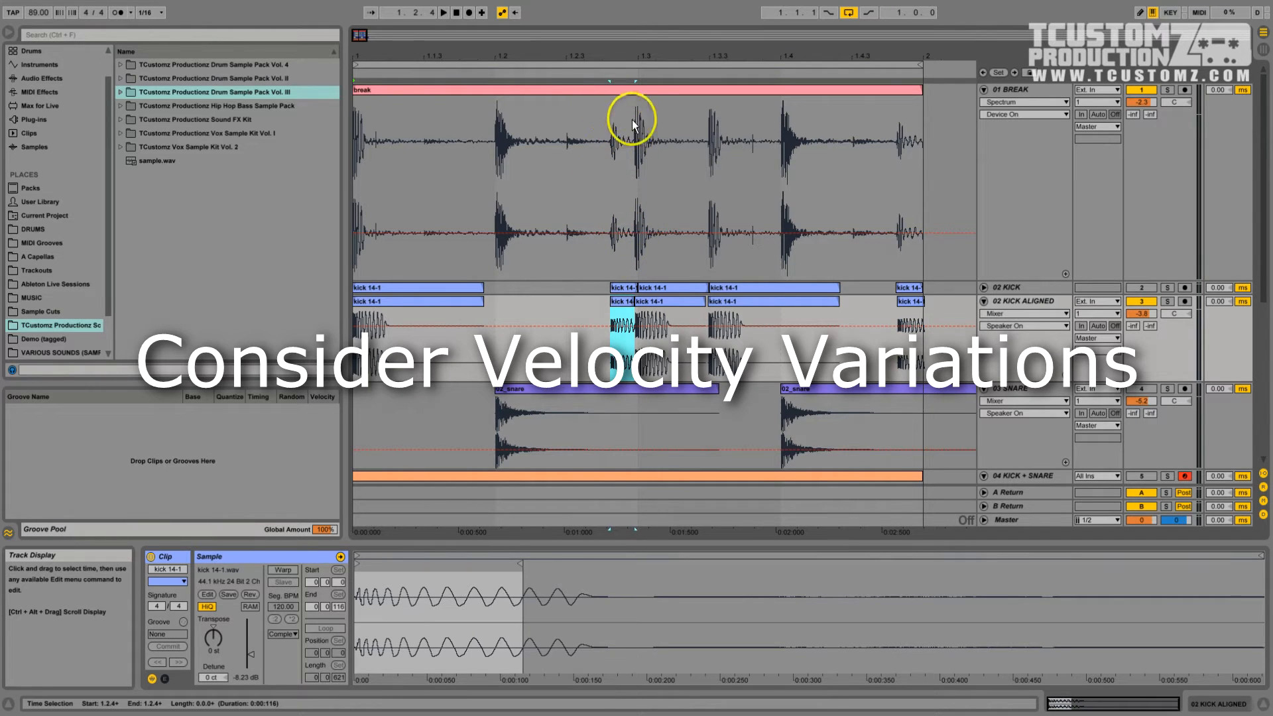
pyautogui.click(624, 303)
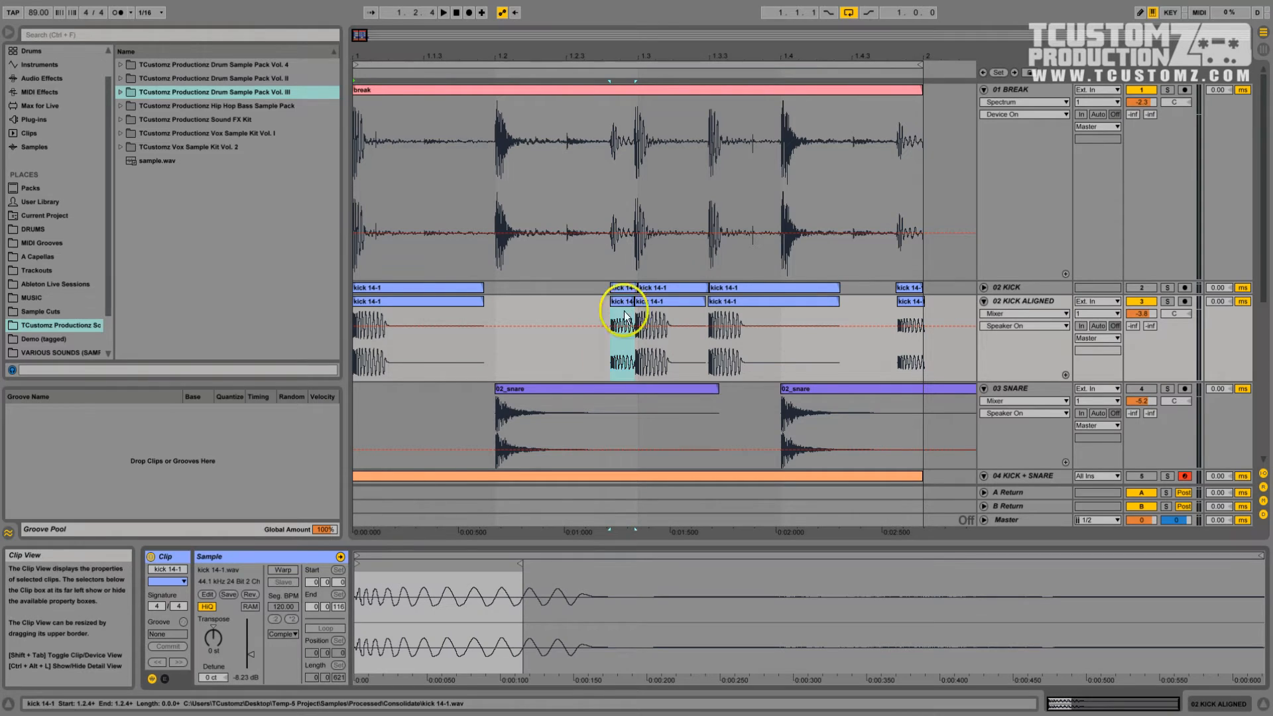
pyautogui.click(294, 622)
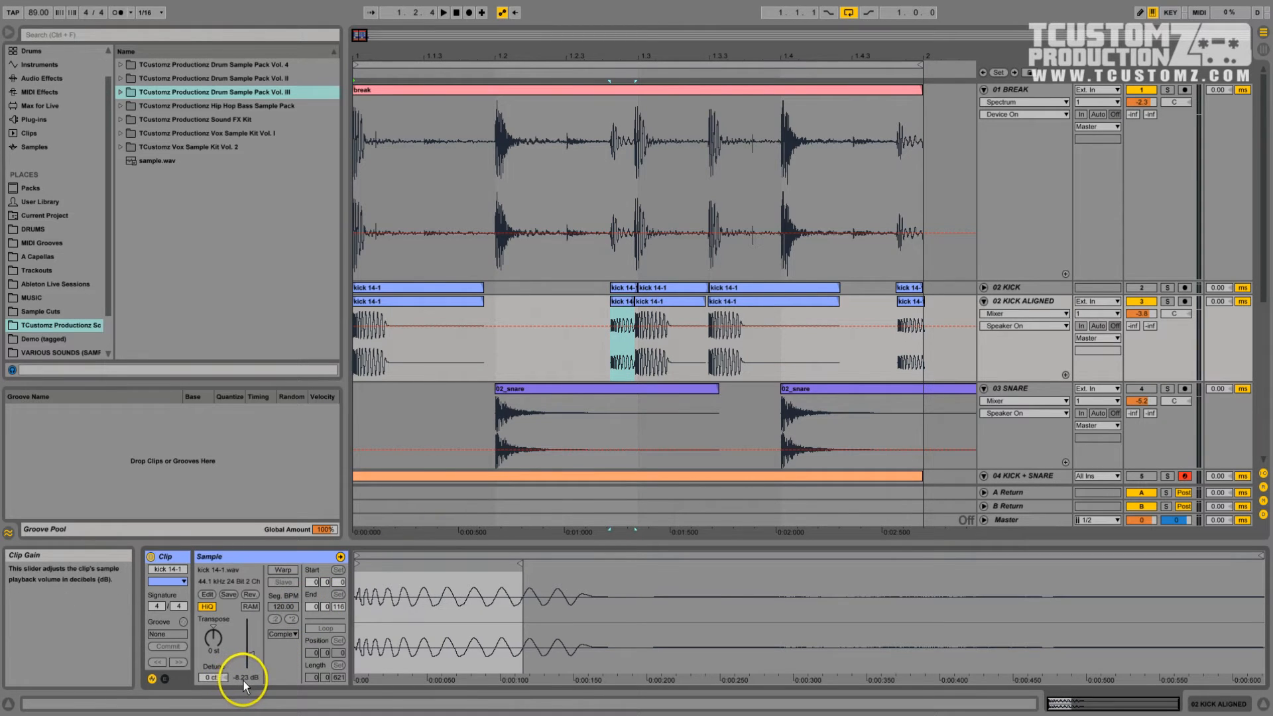
pyautogui.click(657, 304)
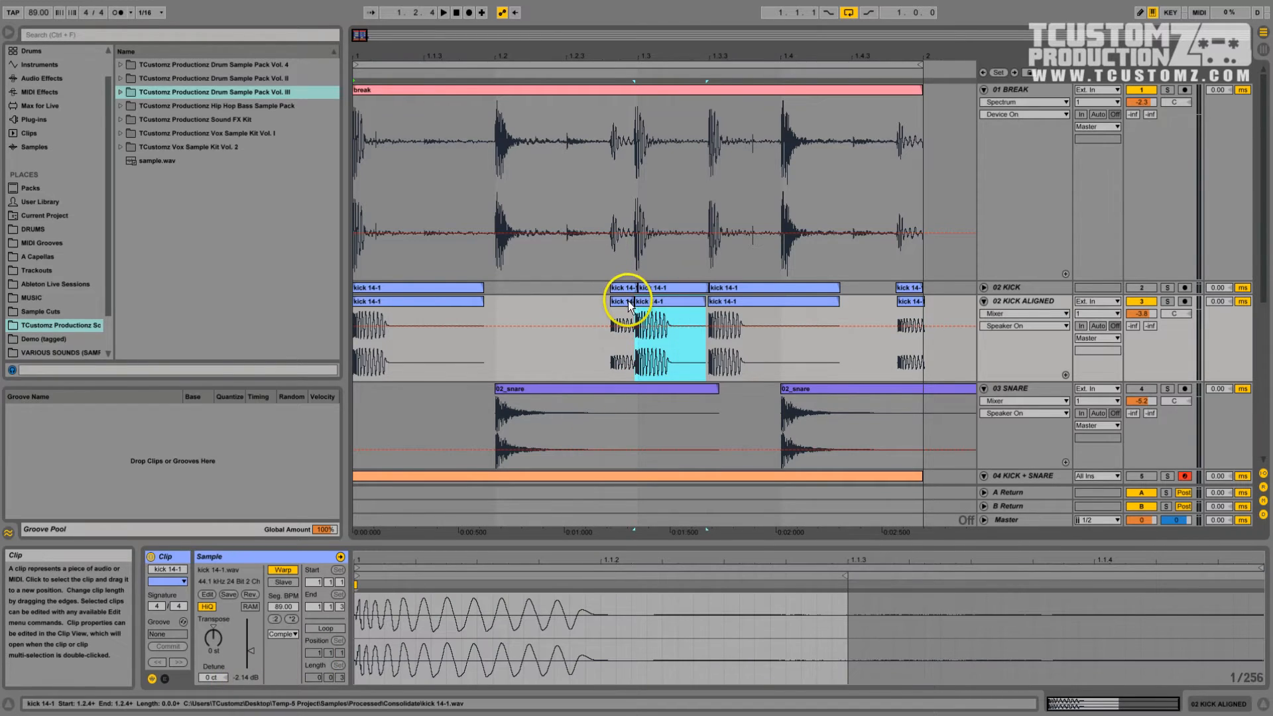
pyautogui.click(627, 301)
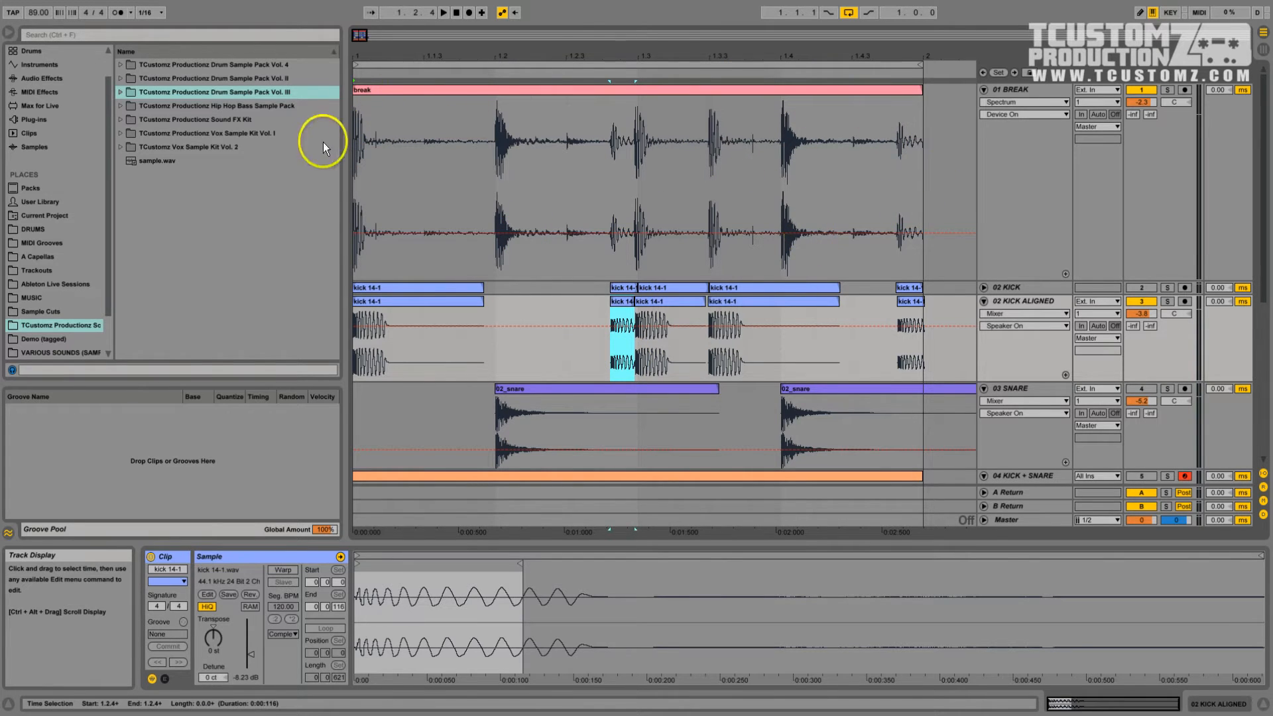
# Step: Audition the layered drums with the 03 SNARE track active, and select the break clip
pyautogui.press('space')
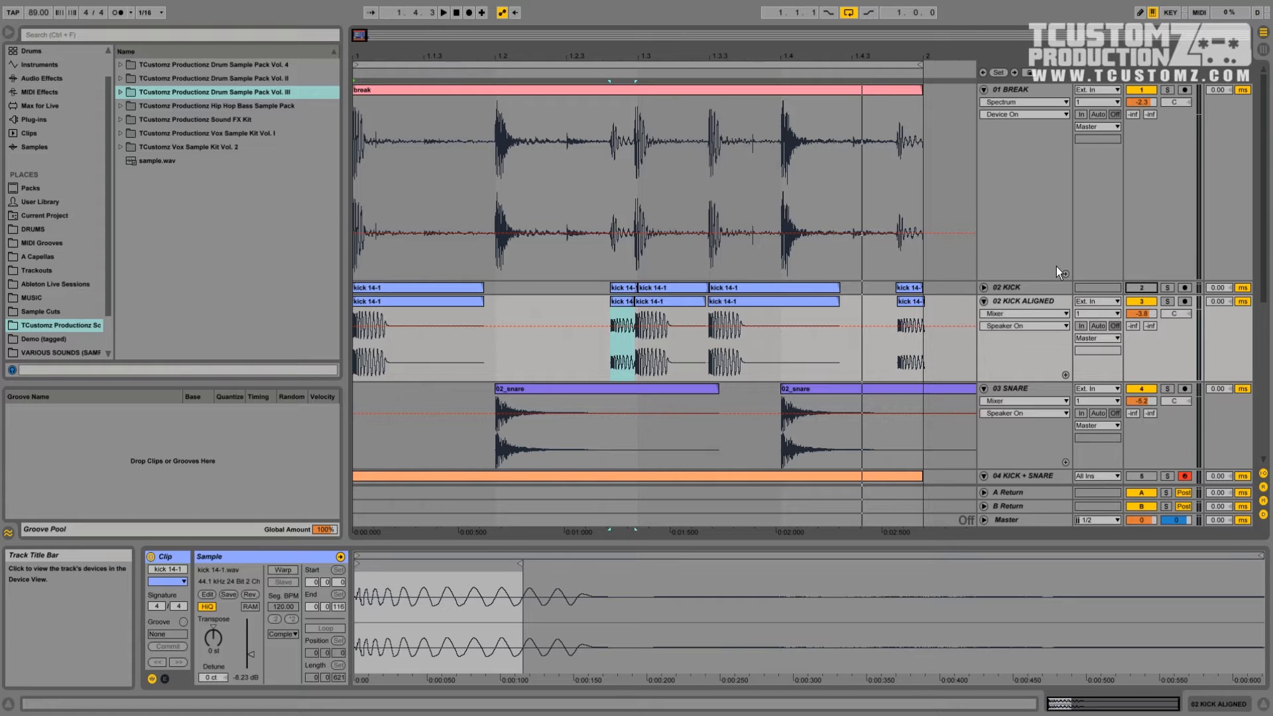
pyautogui.click(1039, 301)
pyautogui.click(585, 88)
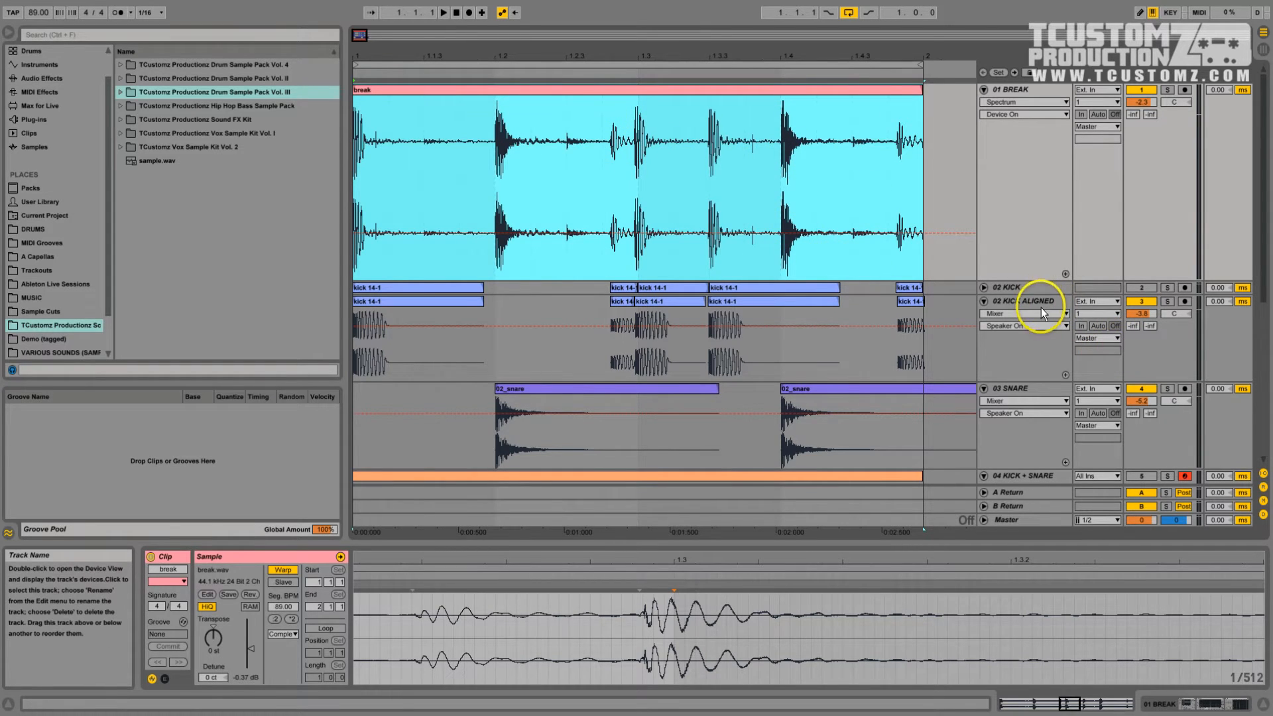
# Step: Turn on the 01 BREAK track's Auto Filter with its high-pass cutoff at 790 Hz, and turn on the Spectrum
pyautogui.scroll(-3, 1041, 362)
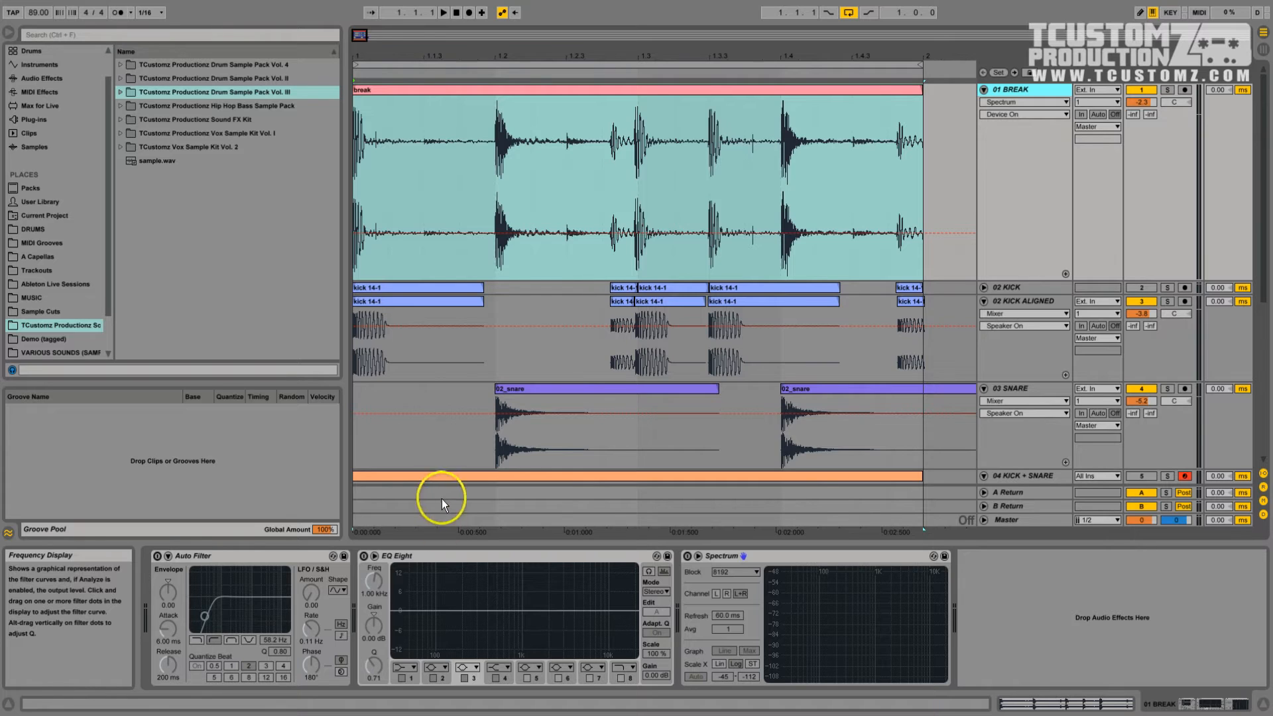
pyautogui.click(157, 556)
pyautogui.moveTo(206, 627); pyautogui.dragTo(240, 621)
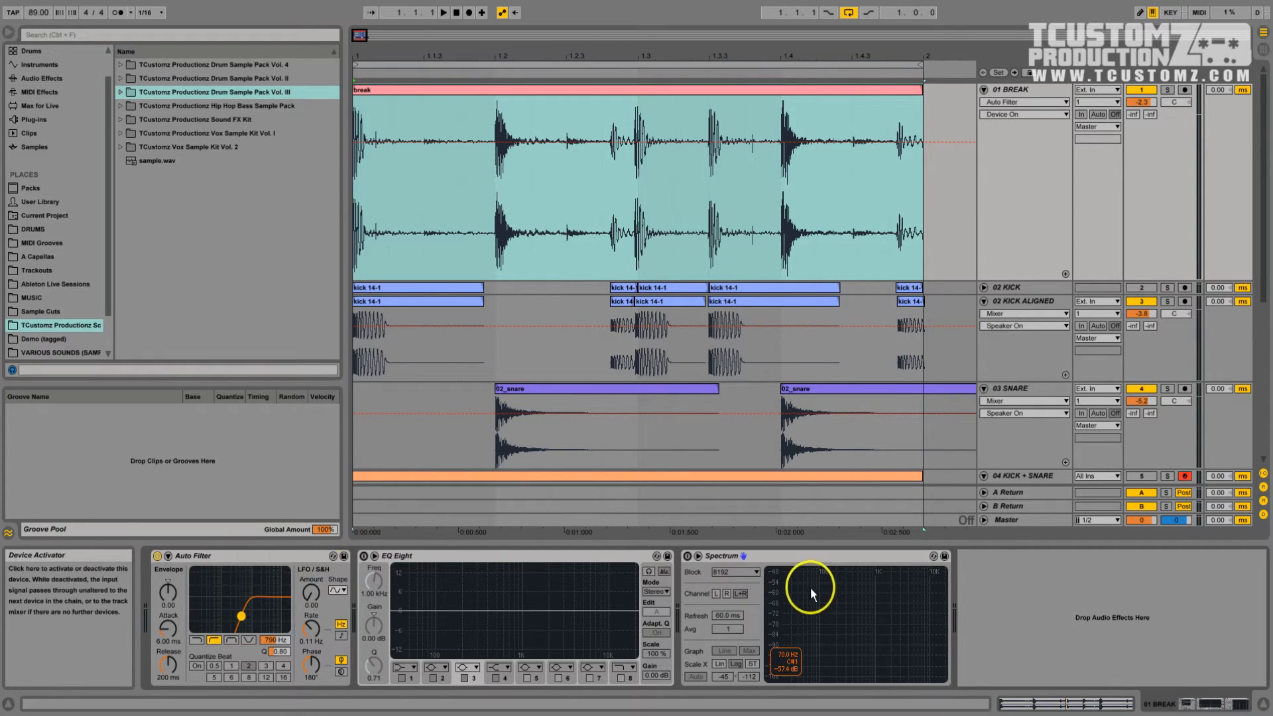
pyautogui.click(688, 555)
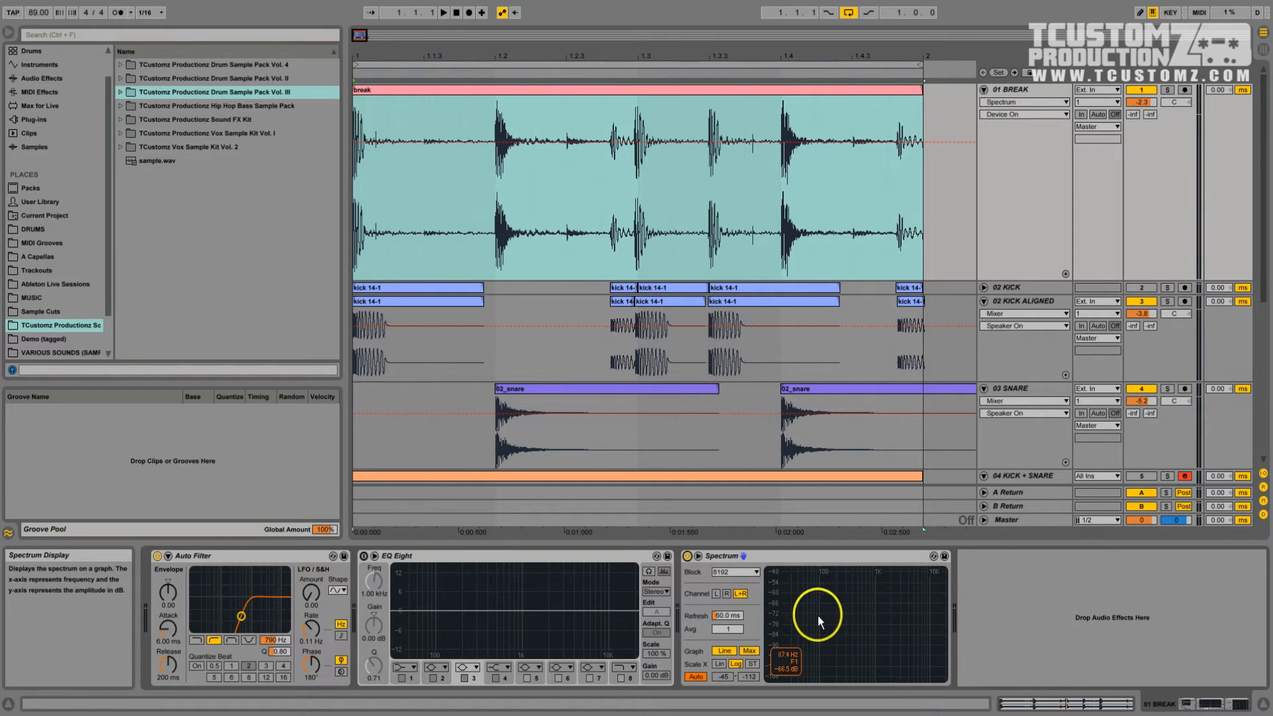
# Step: Try an EQ Eight cut of -8.31 dB at 158 Hz on the break, and switch off EQ Eight and Auto Filter
pyautogui.click(364, 556)
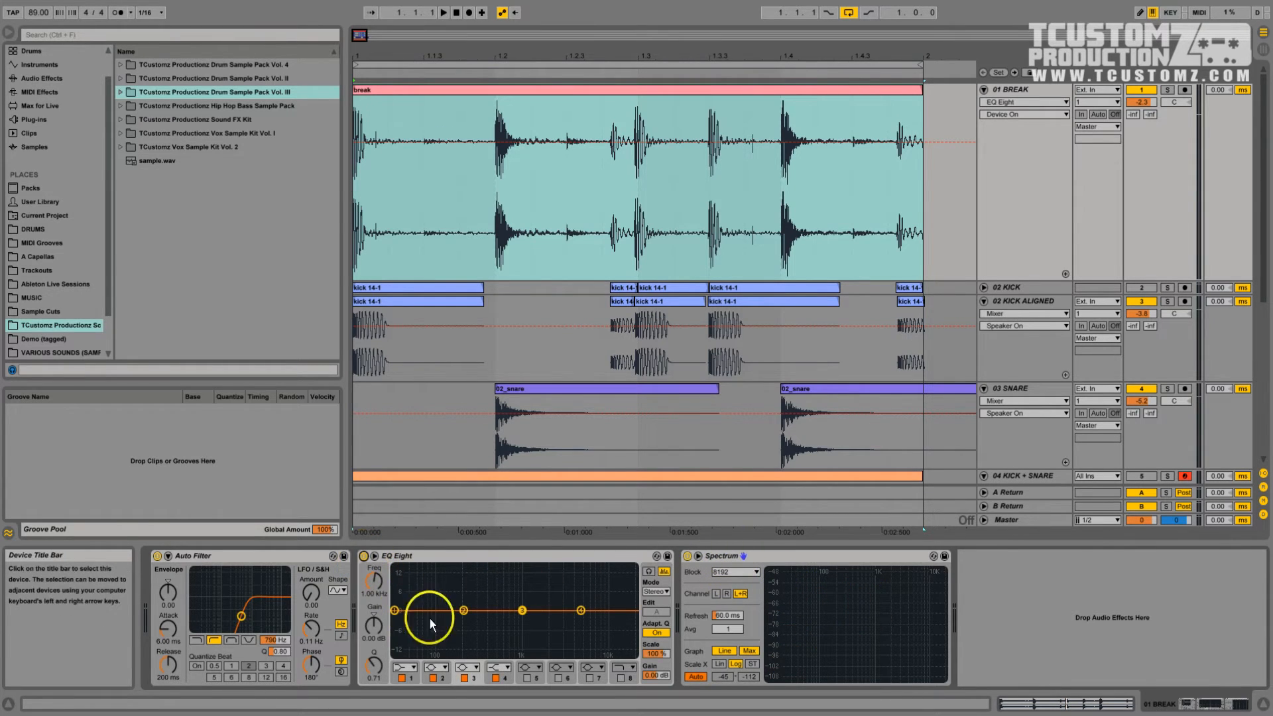
pyautogui.moveTo(464, 610); pyautogui.dragTo(455, 635)
pyautogui.click(363, 556)
pyautogui.click(157, 555)
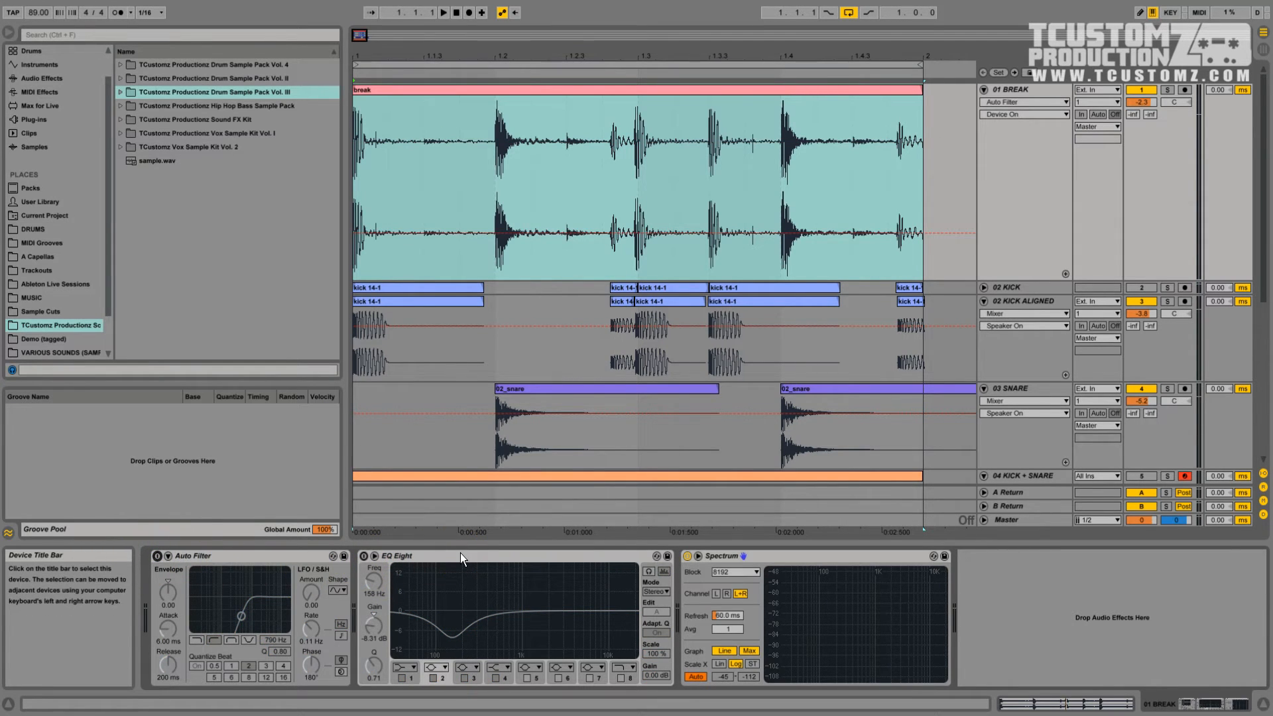
# Step: Open the MIDI clip on the 04 KICK + SNARE track and examine its kick and snare notes and velocities
pyautogui.click(524, 302)
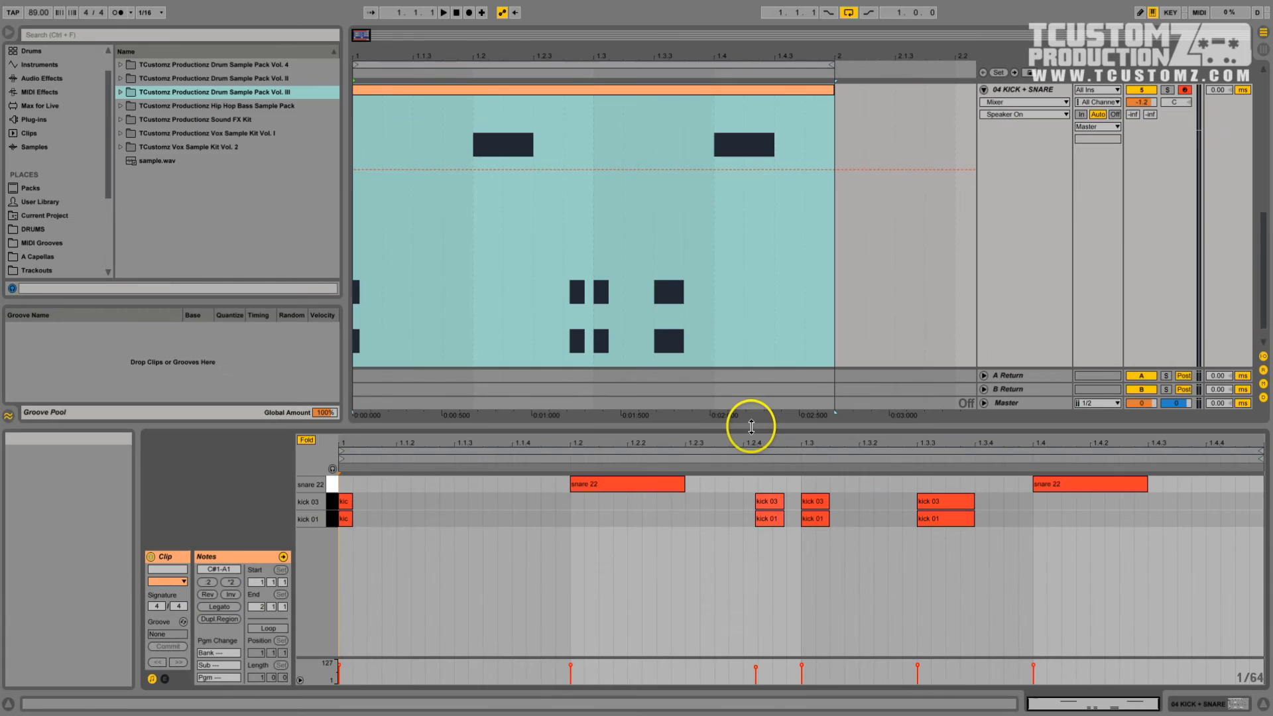
pyautogui.click(527, 301)
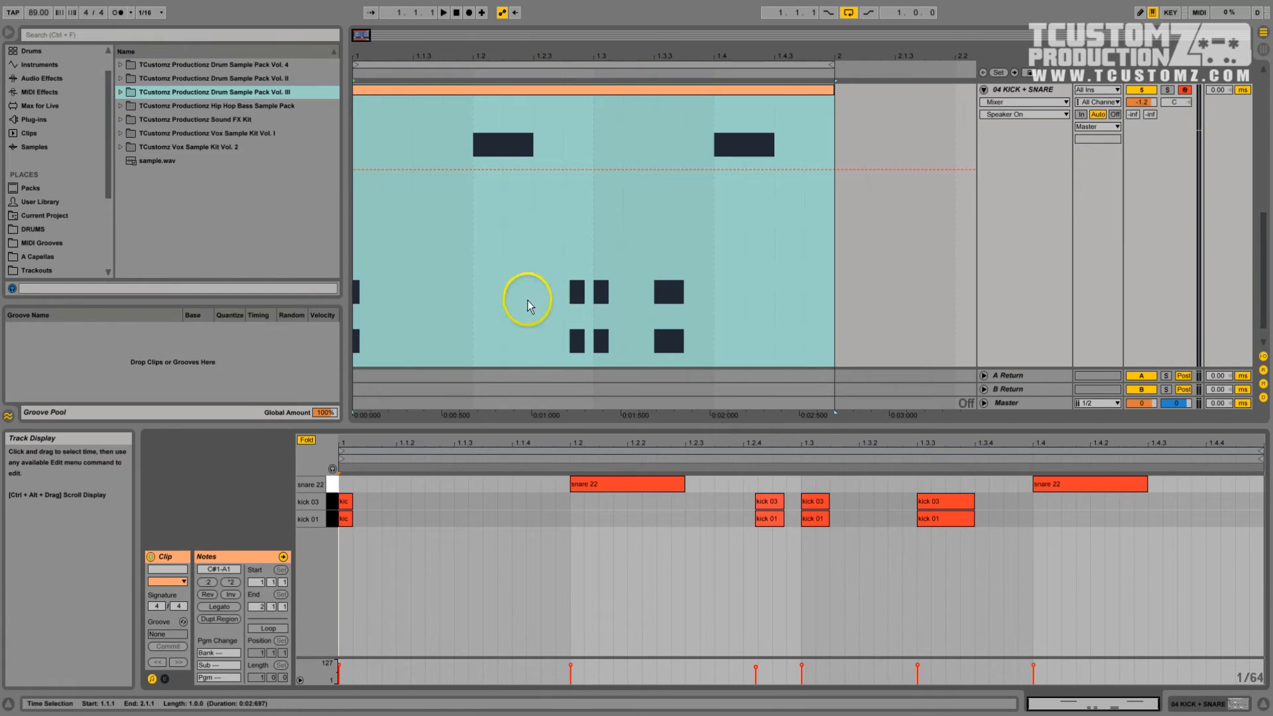
pyautogui.click(412, 57)
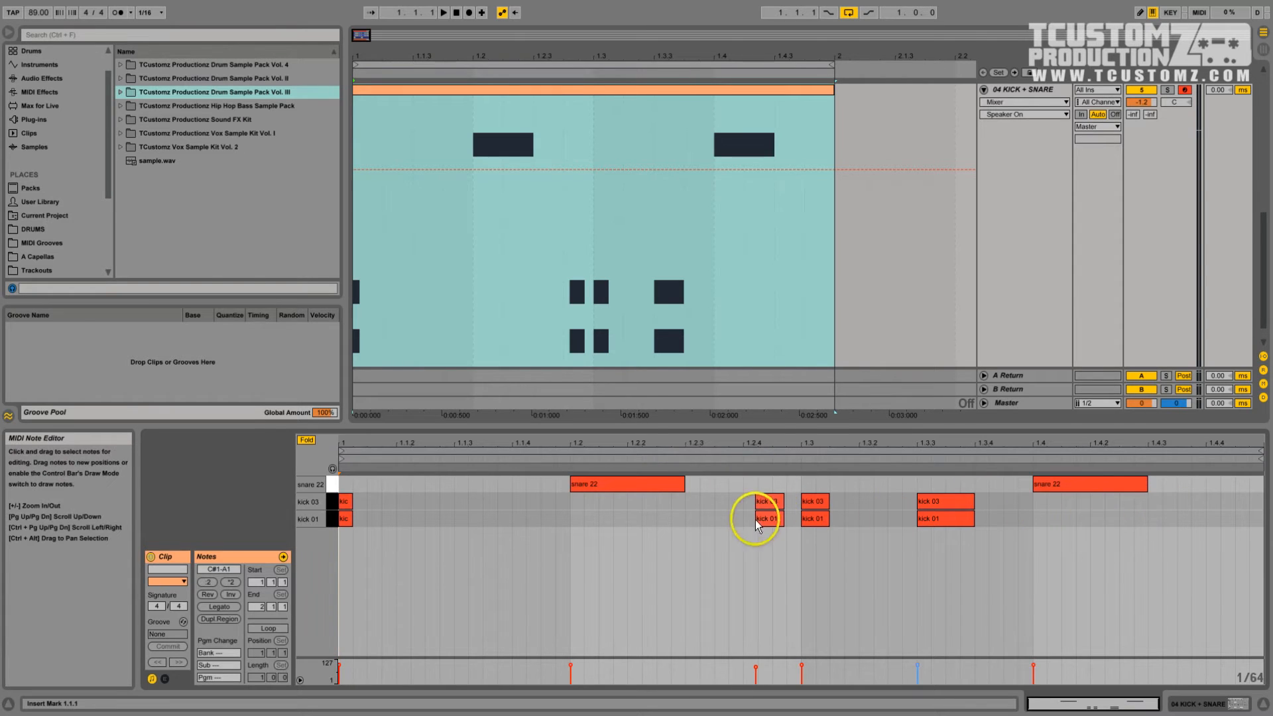
pyautogui.click(726, 209)
pyautogui.scroll(3, 729, 212)
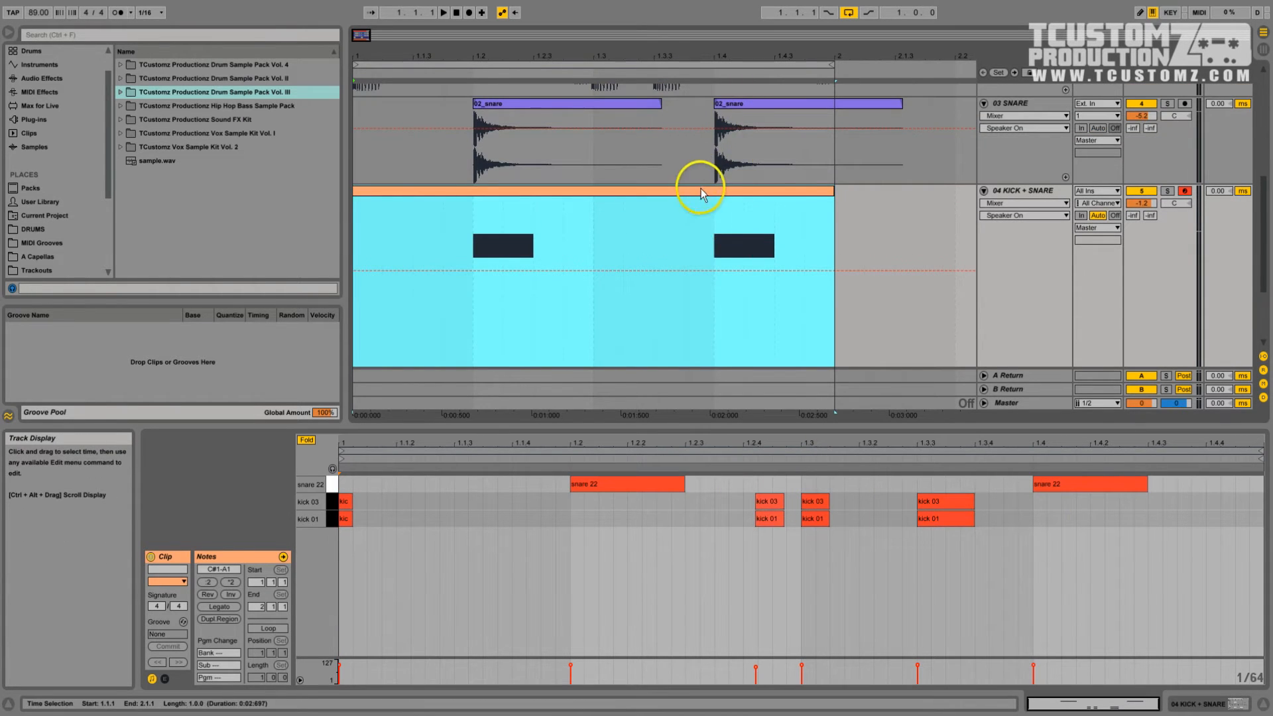
# Step: Mute kick 03 in the Drum Rack, inspect the kick 01 and snare 22 samples, and audition the 04 KICK + SNARE pattern
pyautogui.press('z')
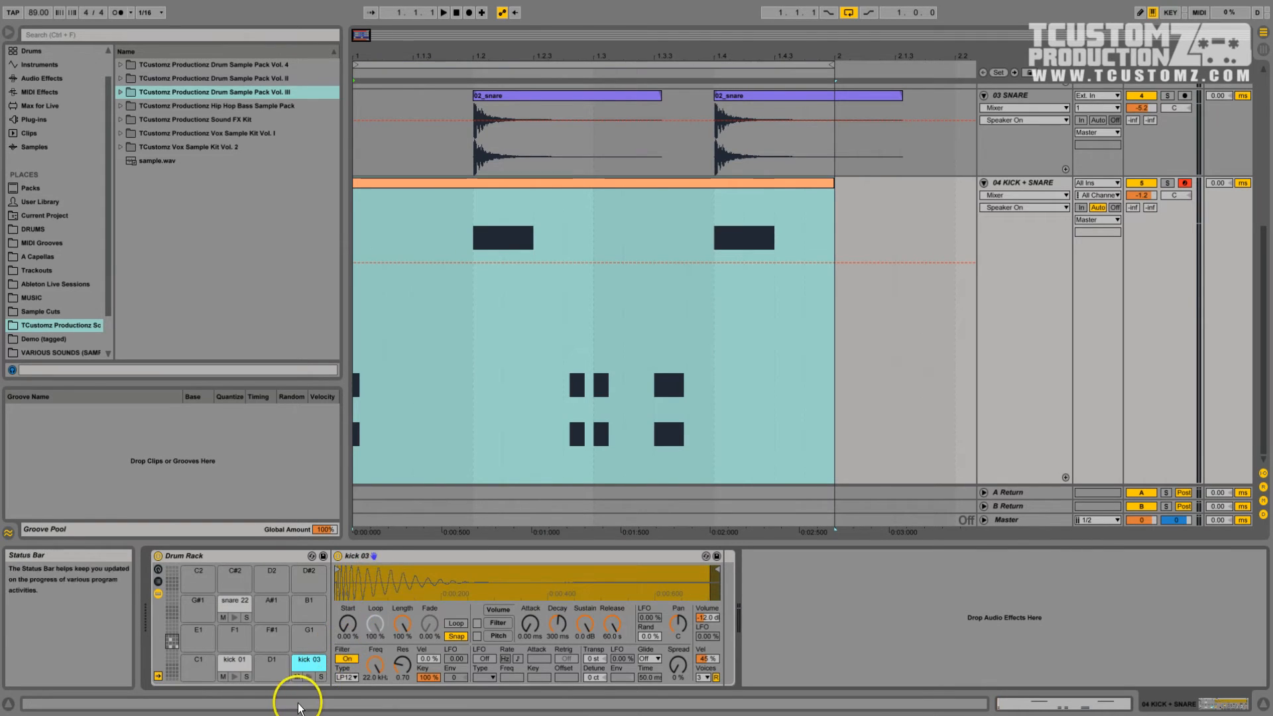
pyautogui.click(302, 668)
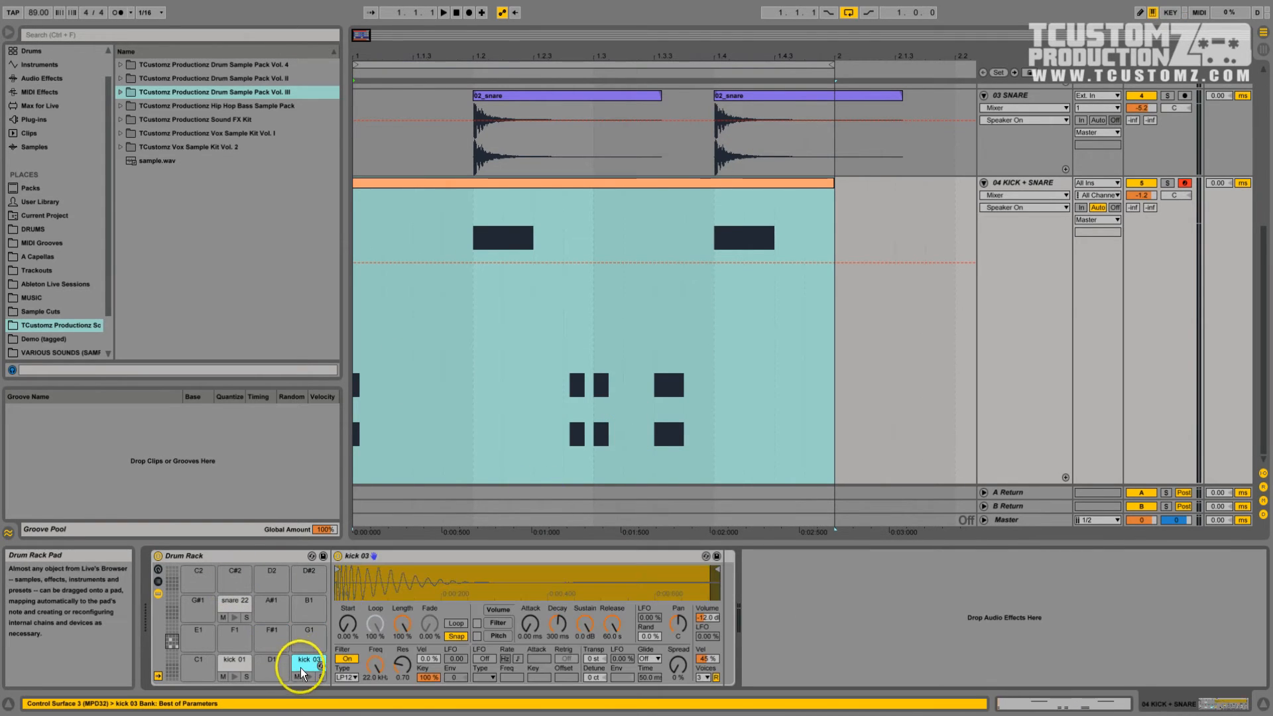
pyautogui.click(298, 676)
pyautogui.click(232, 660)
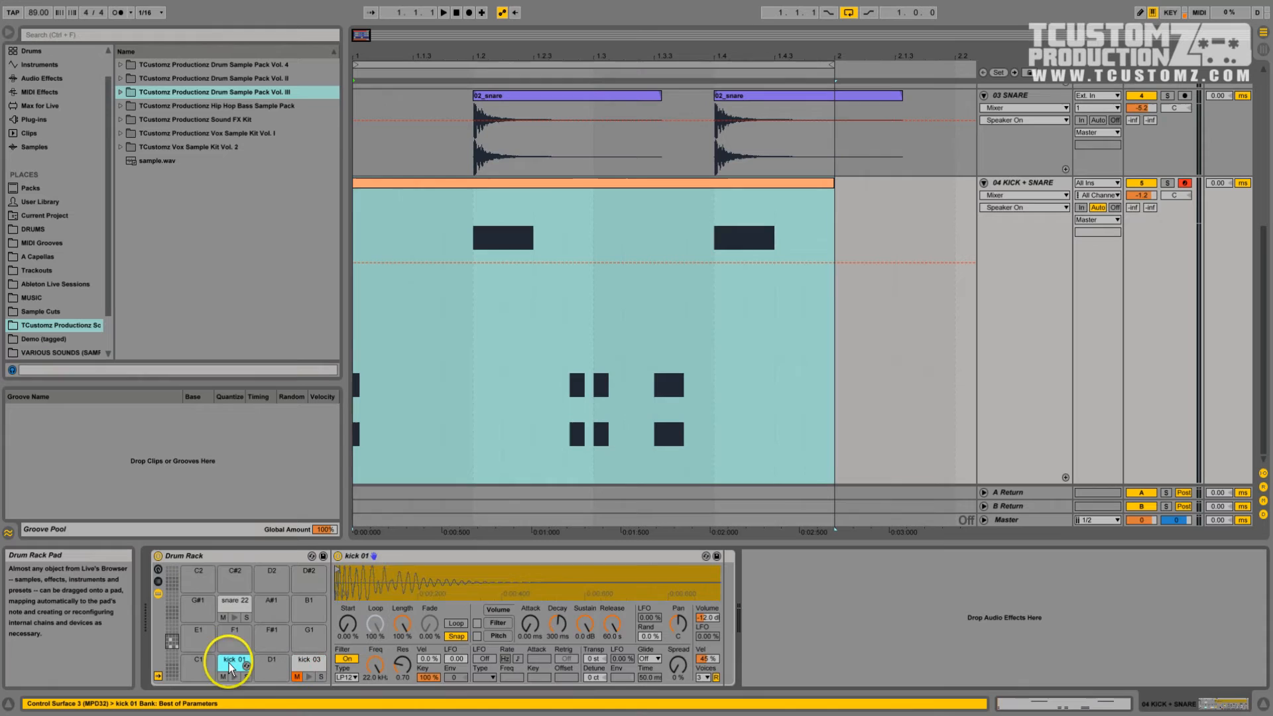
pyautogui.click(234, 598)
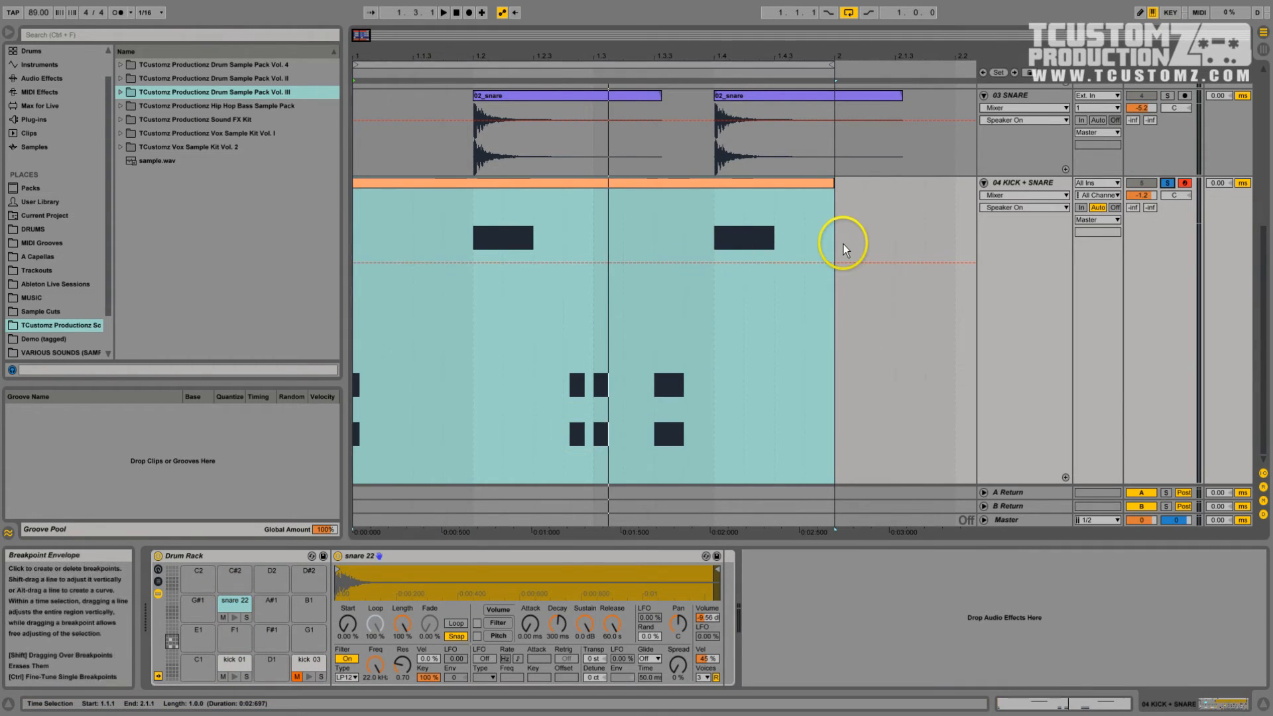
pyautogui.press('space')
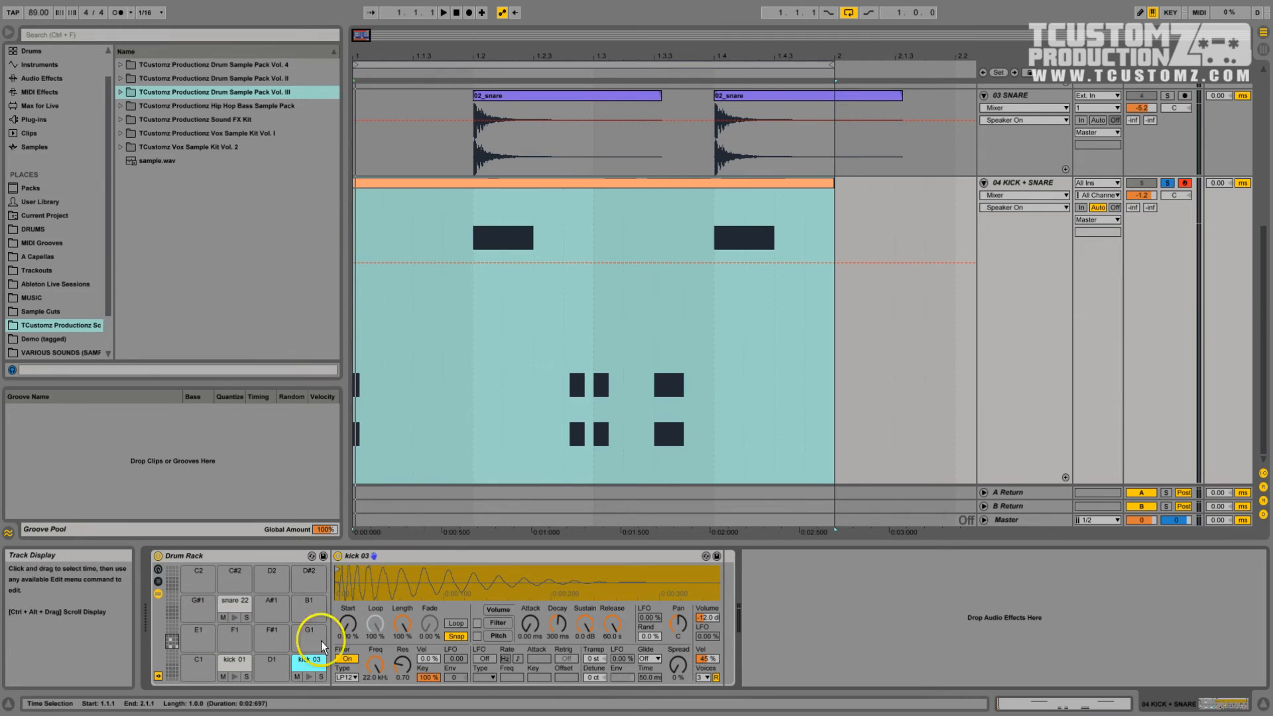
# Step: Audition the 04 KICK + SNARE pattern with kick 01 and kick 03 layered together under snare 22
pyautogui.click(236, 663)
pyautogui.click(309, 662)
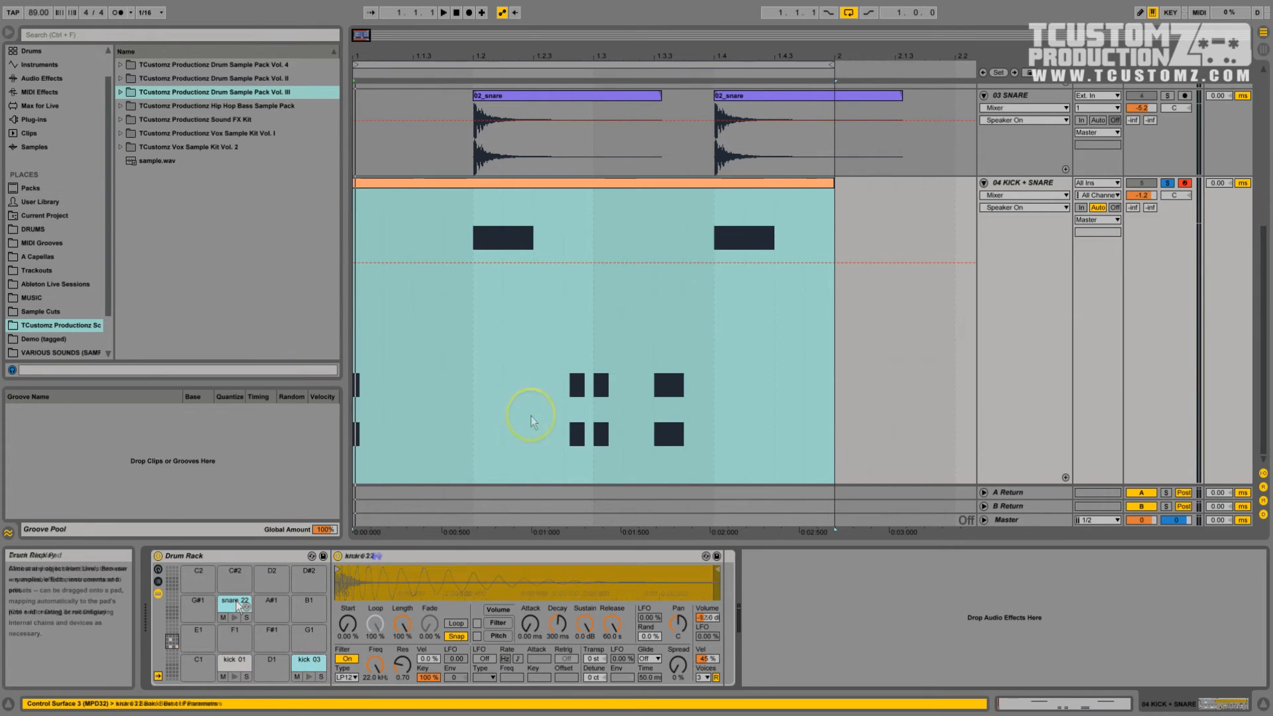
pyautogui.press('space')
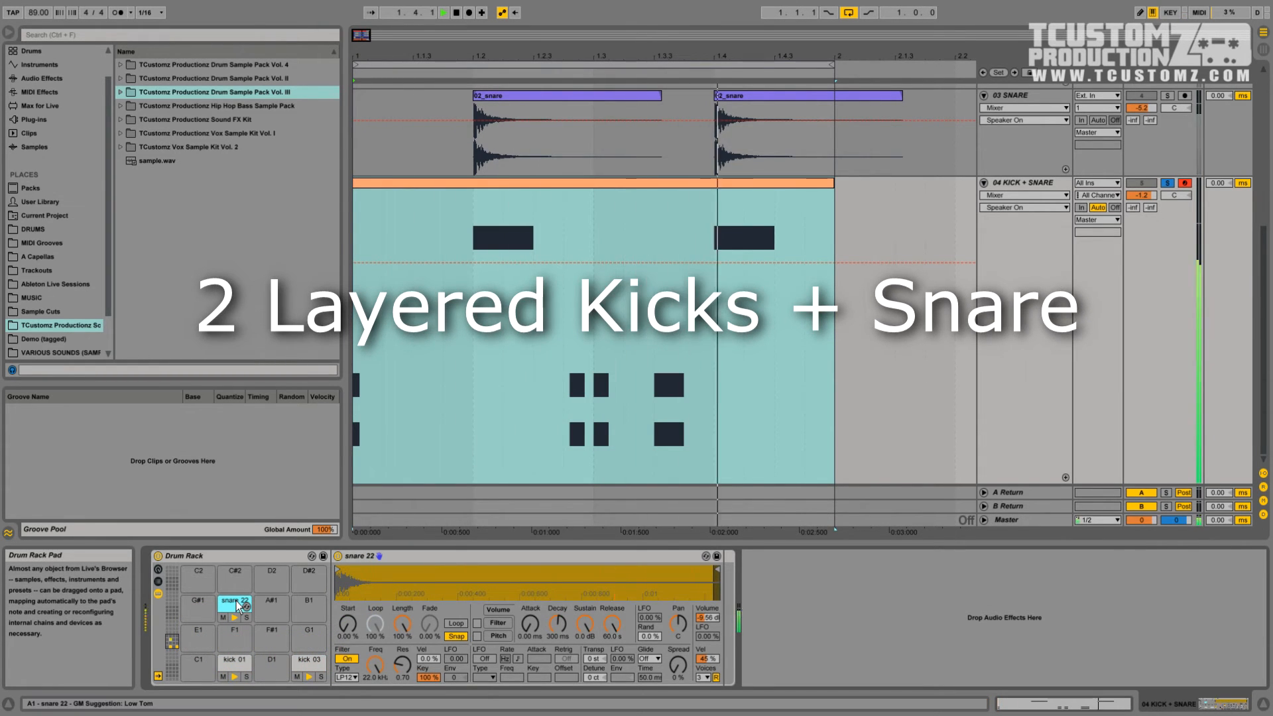
pyautogui.click(237, 668)
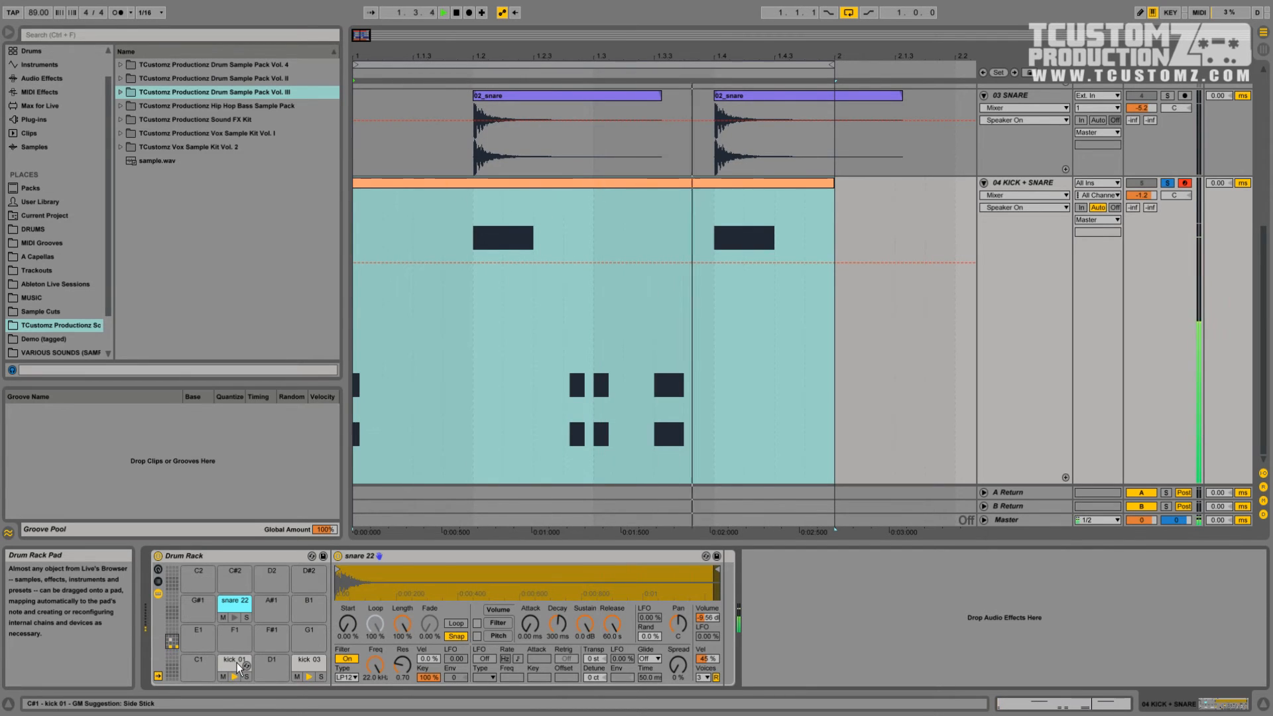
pyautogui.press('space')
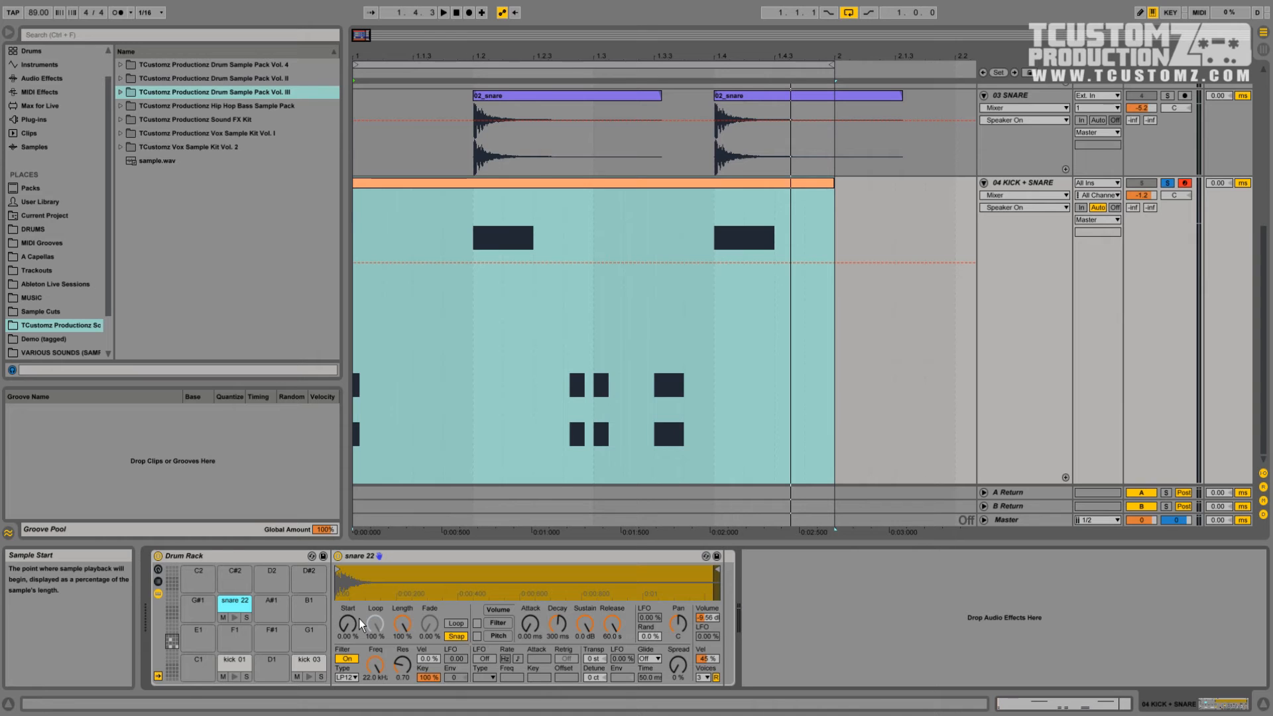
# Step: Examine the start of the snare 22, kick 01 and kick 03 sample waveforms up close
pyautogui.moveTo(342, 584); pyautogui.dragTo(317, 693)
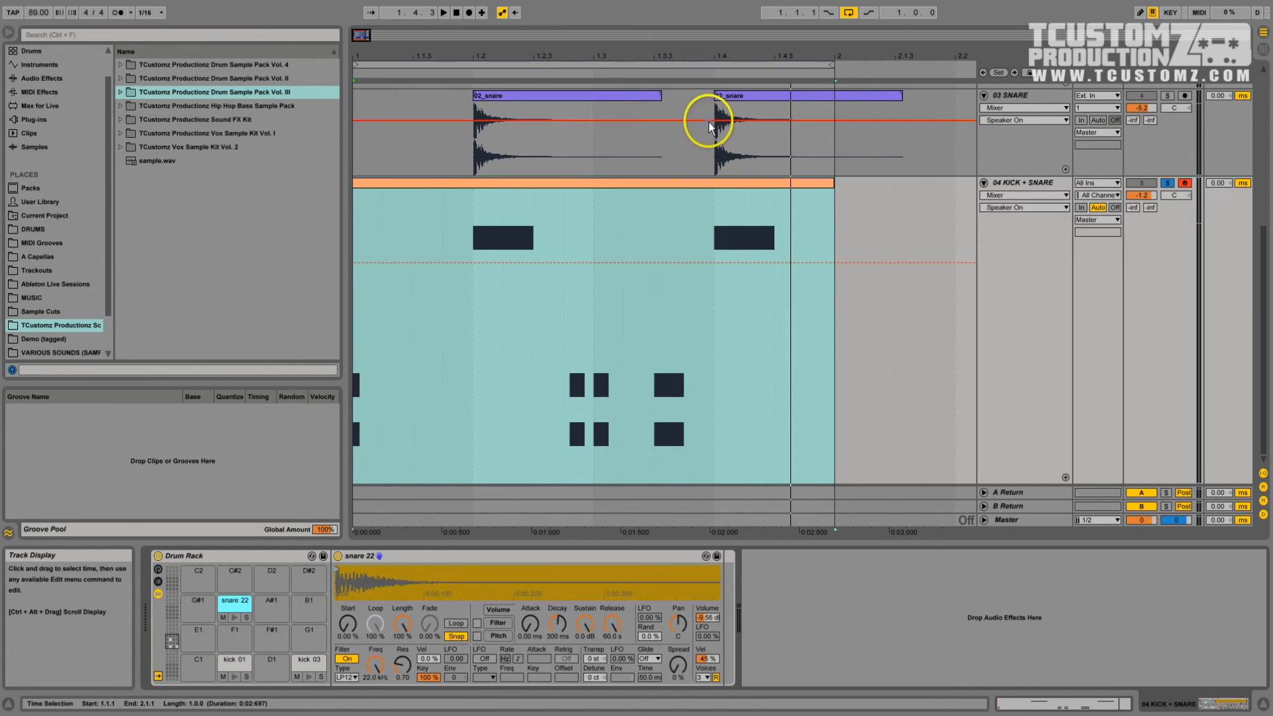
pyautogui.click(233, 660)
pyautogui.moveTo(339, 586); pyautogui.dragTo(339, 592)
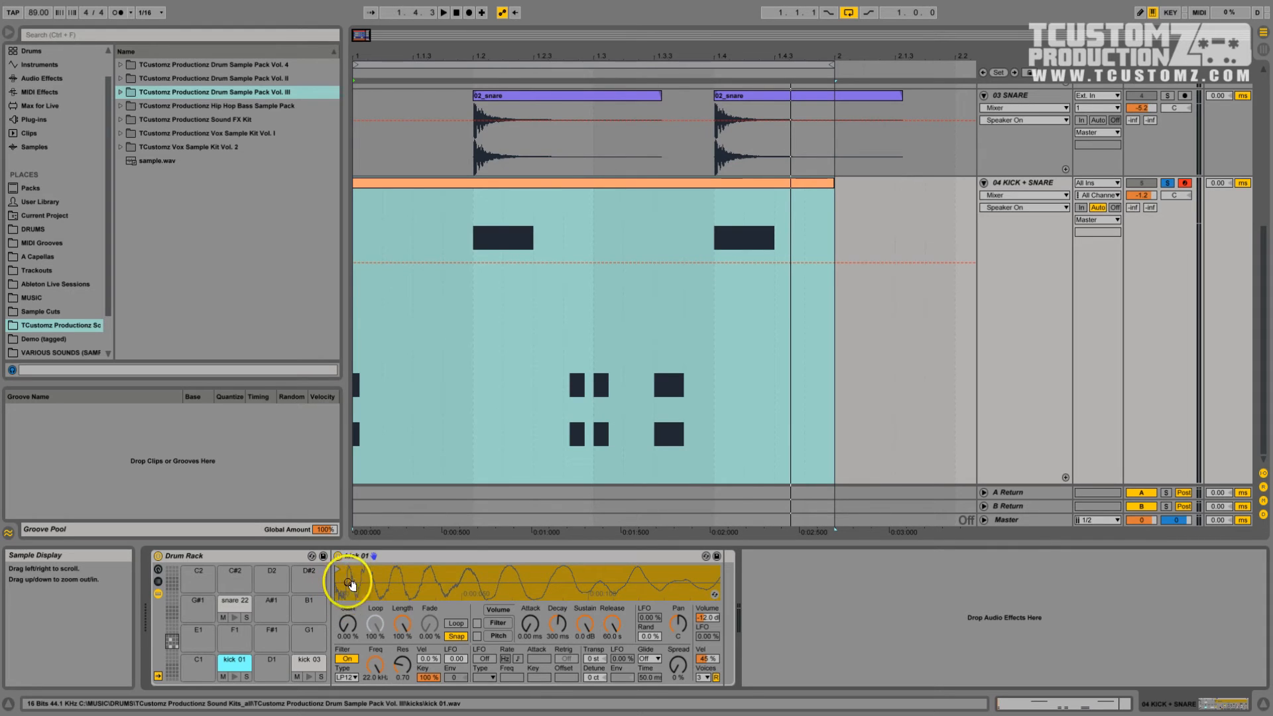
pyautogui.click(316, 666)
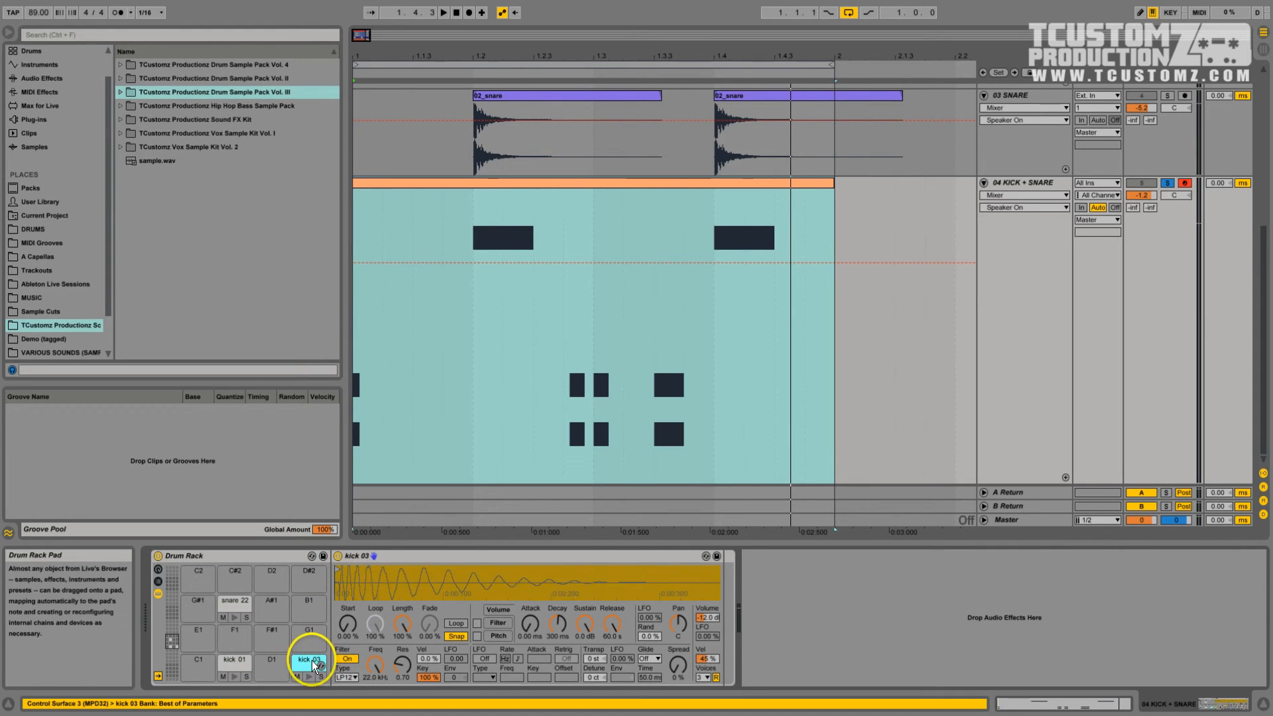
pyautogui.moveTo(336, 583)
pyautogui.mouseDown()
pyautogui.moveTo(355, 579)
pyautogui.moveTo(343, 592)
pyautogui.mouseUp()
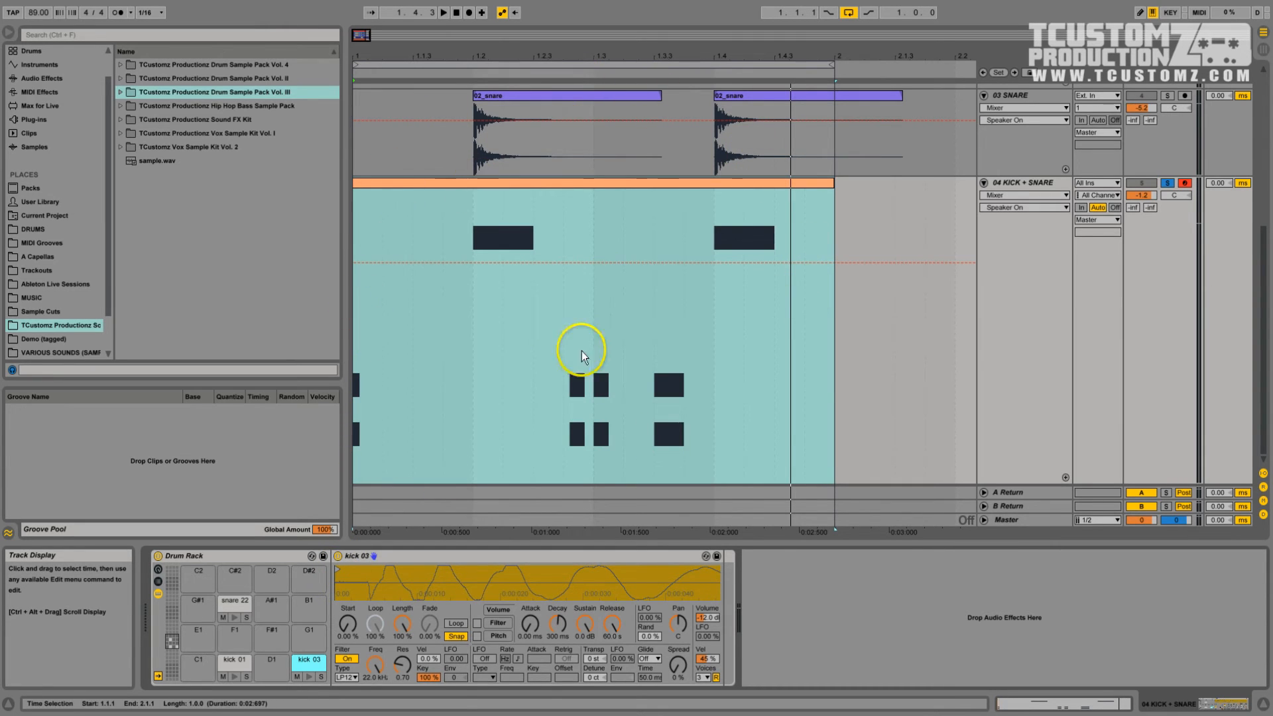
# Step: Move kick 03's sample start forward toward its first transient, comparing it with kick 01's waveform
pyautogui.click(340, 570)
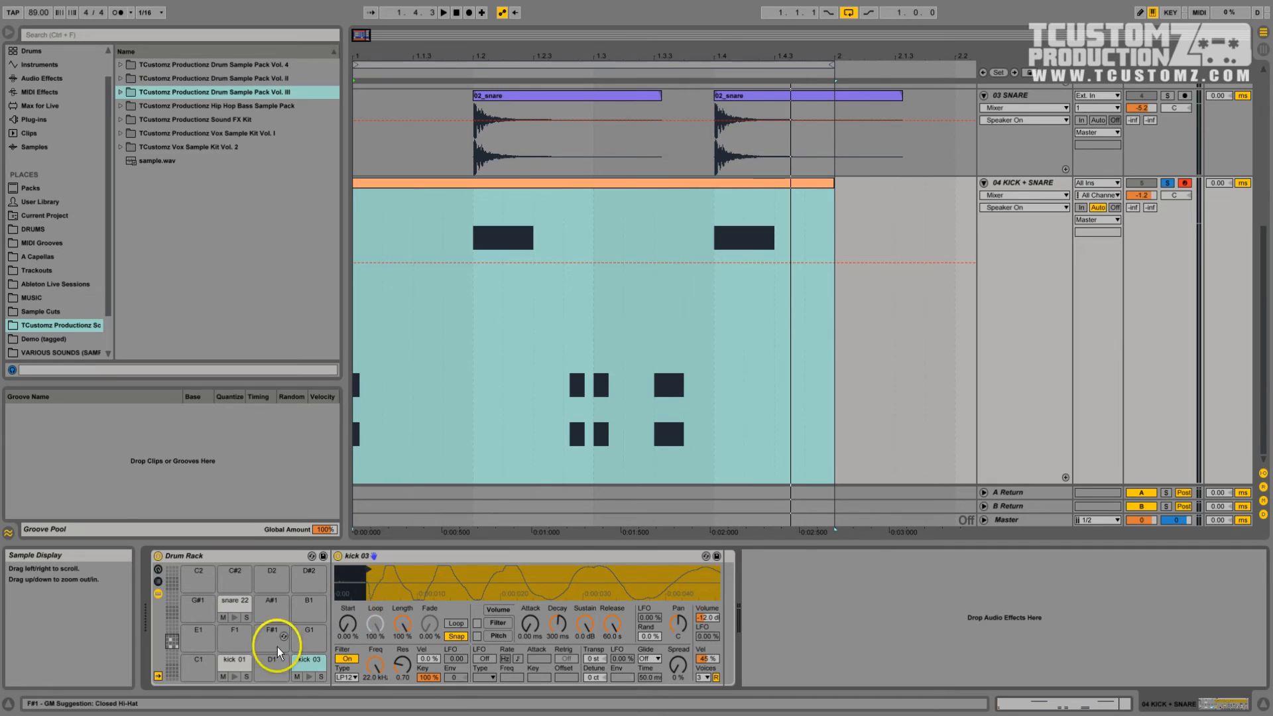
pyautogui.click(220, 666)
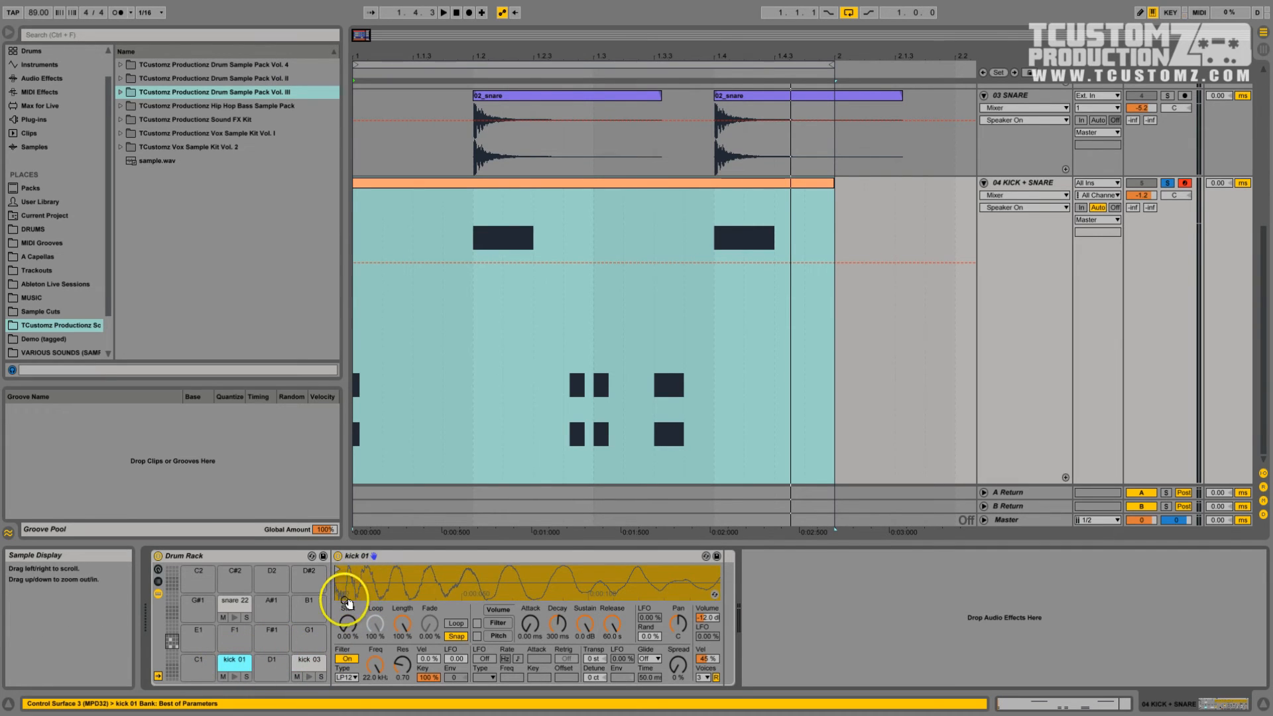
pyautogui.click(313, 661)
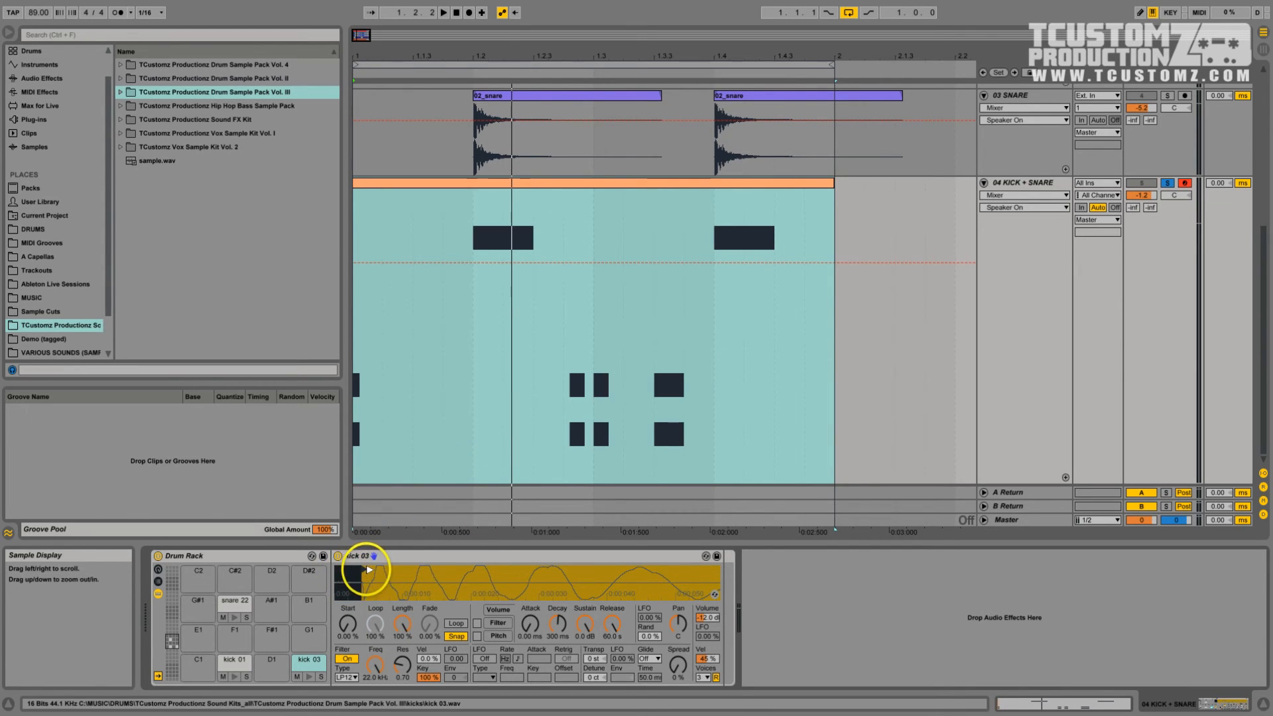
pyautogui.moveTo(369, 570)
pyautogui.mouseDown()
pyautogui.moveTo(425, 580)
pyautogui.moveTo(387, 591)
pyautogui.mouseUp()
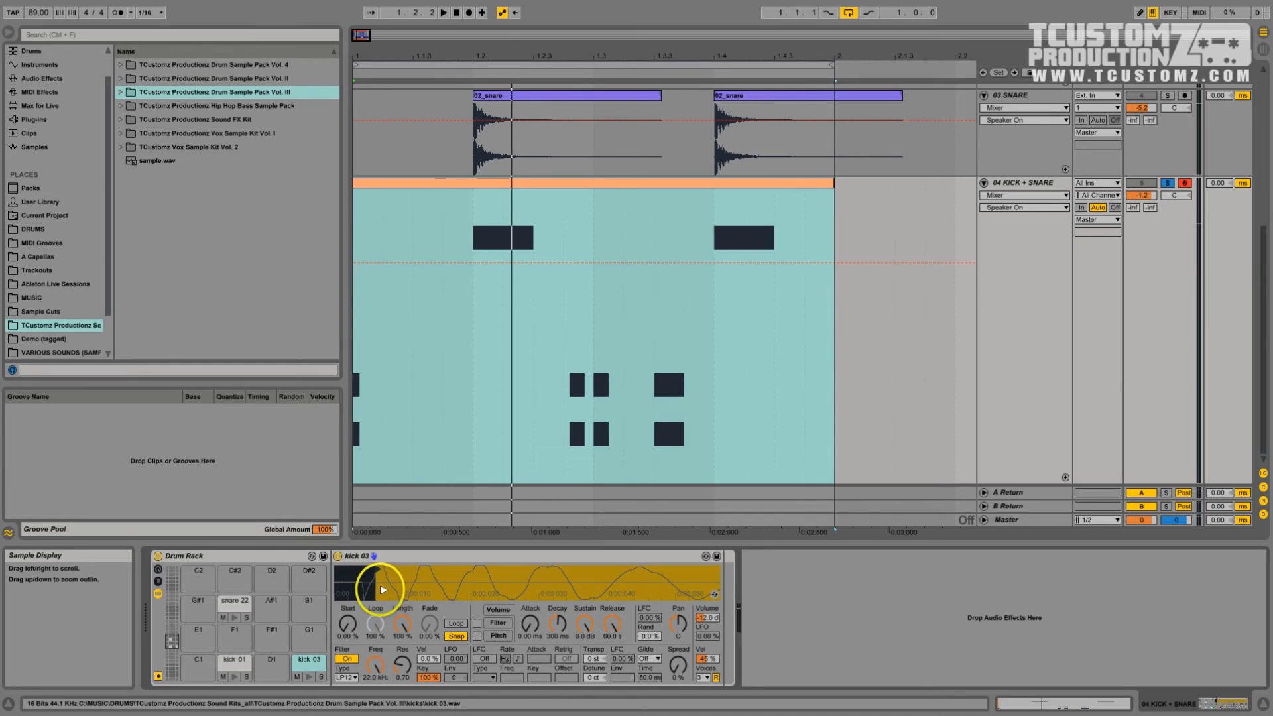
pyautogui.moveTo(384, 589); pyautogui.dragTo(372, 595)
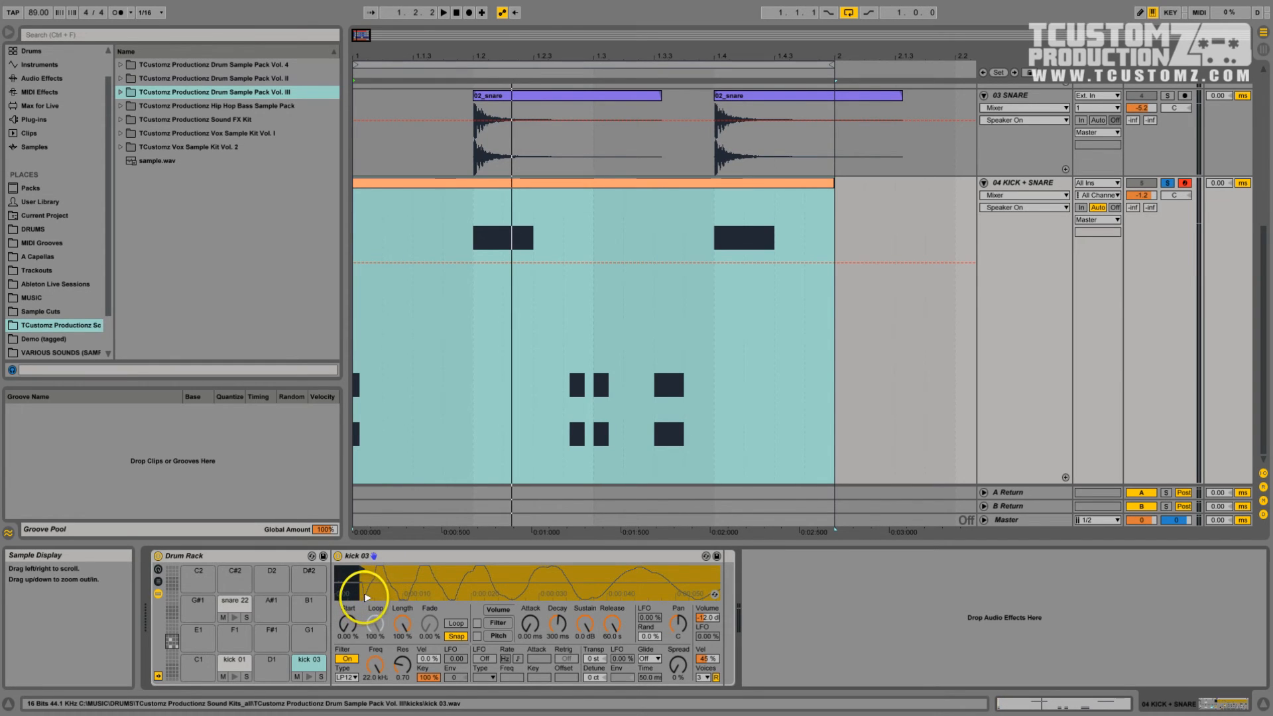
pyautogui.moveTo(369, 600)
pyautogui.mouseDown()
pyautogui.moveTo(369, 573)
pyautogui.moveTo(336, 569)
pyautogui.moveTo(400, 581)
pyautogui.moveTo(379, 587)
pyautogui.mouseUp()
# Step: Fine-tune kick 03's sample start while the pattern plays, soloing kick 03 temporarily, and stop playback
pyautogui.press('space')
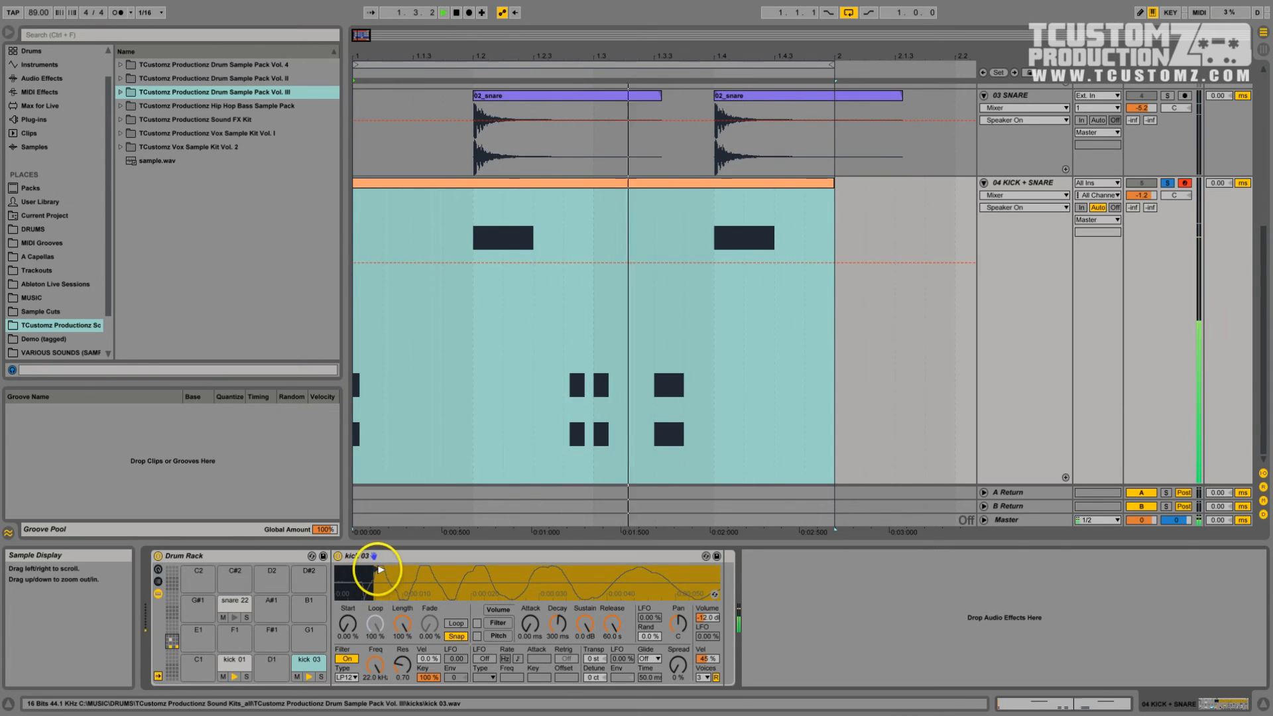
pyautogui.moveTo(381, 569); pyautogui.dragTo(386, 571)
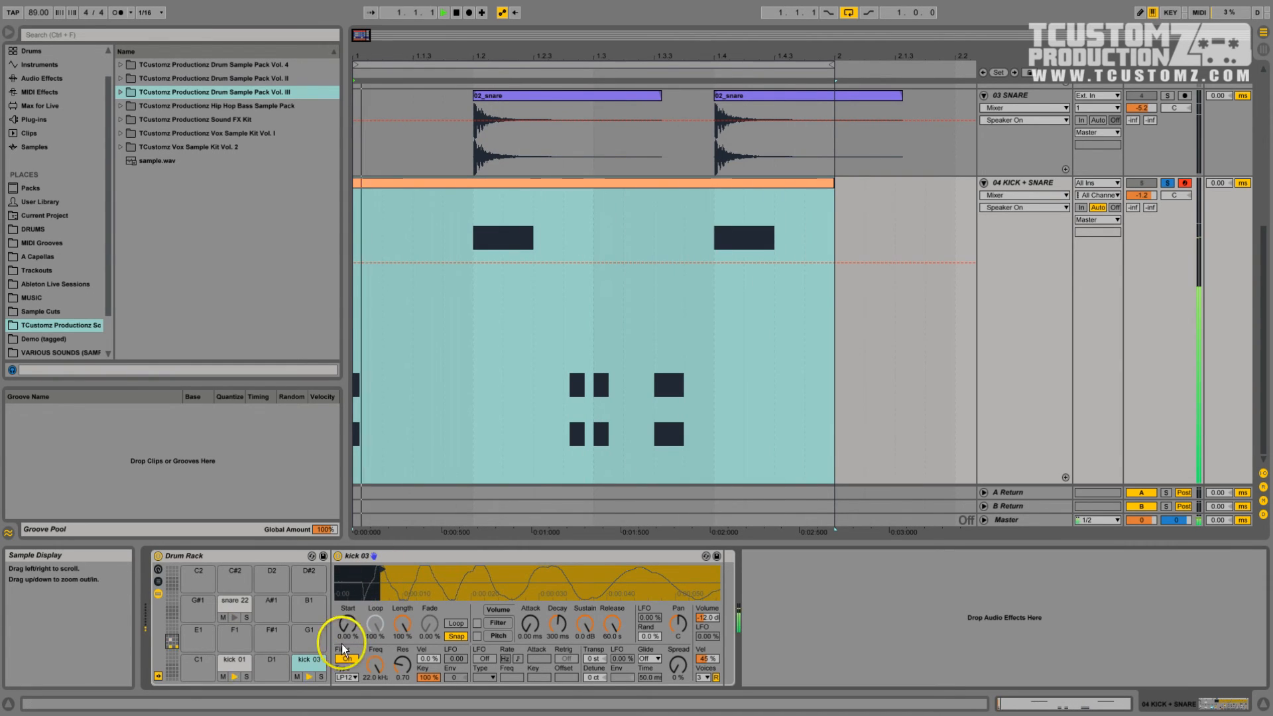
pyautogui.click(320, 675)
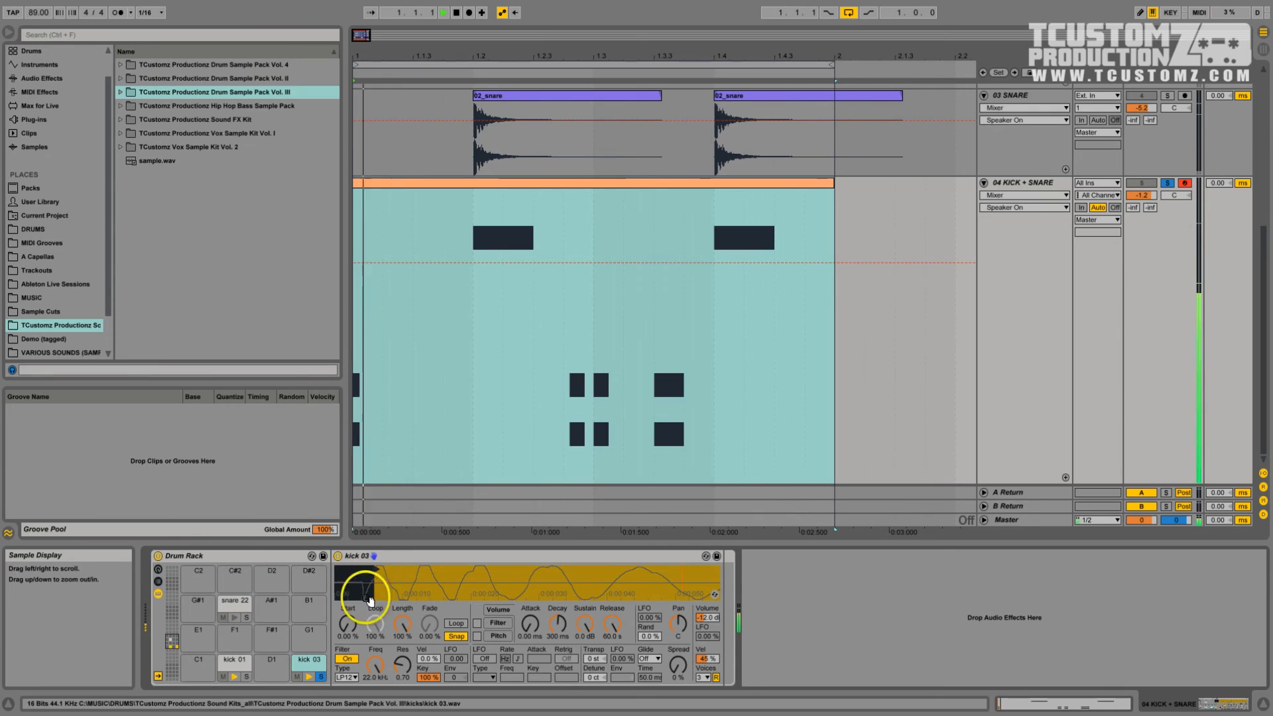
pyautogui.moveTo(381, 571); pyautogui.dragTo(390, 572)
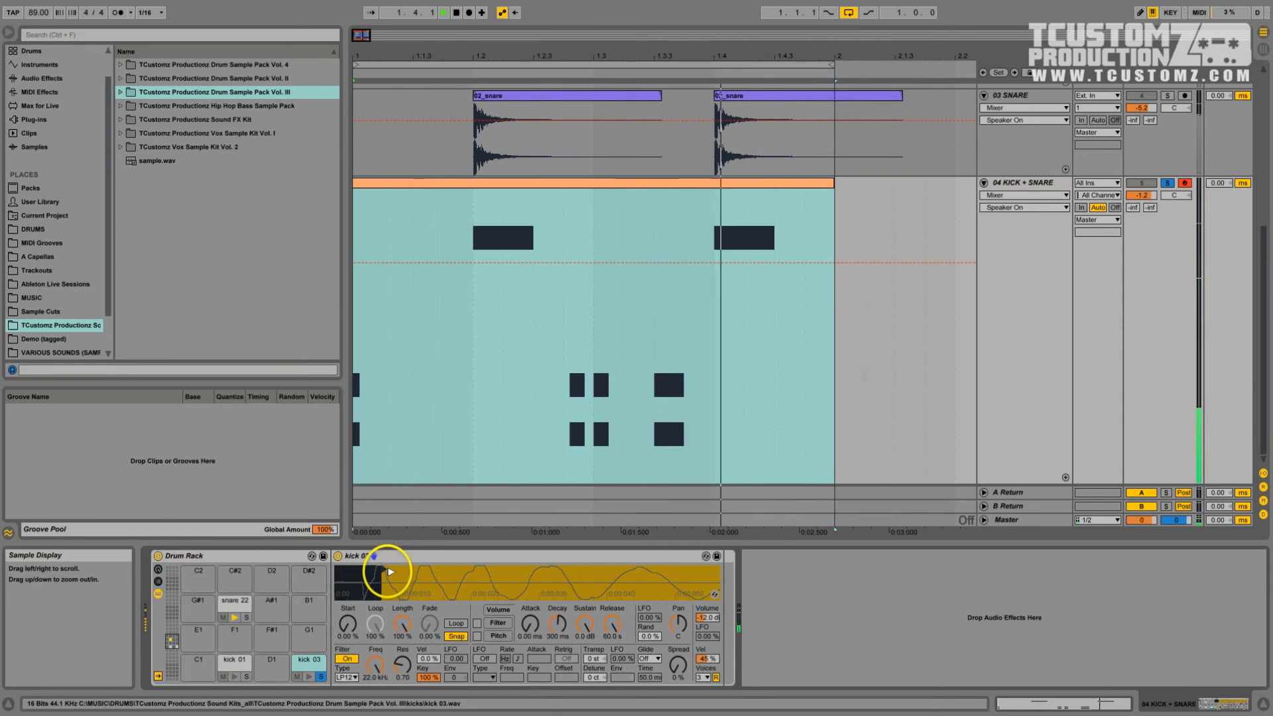
pyautogui.click(321, 677)
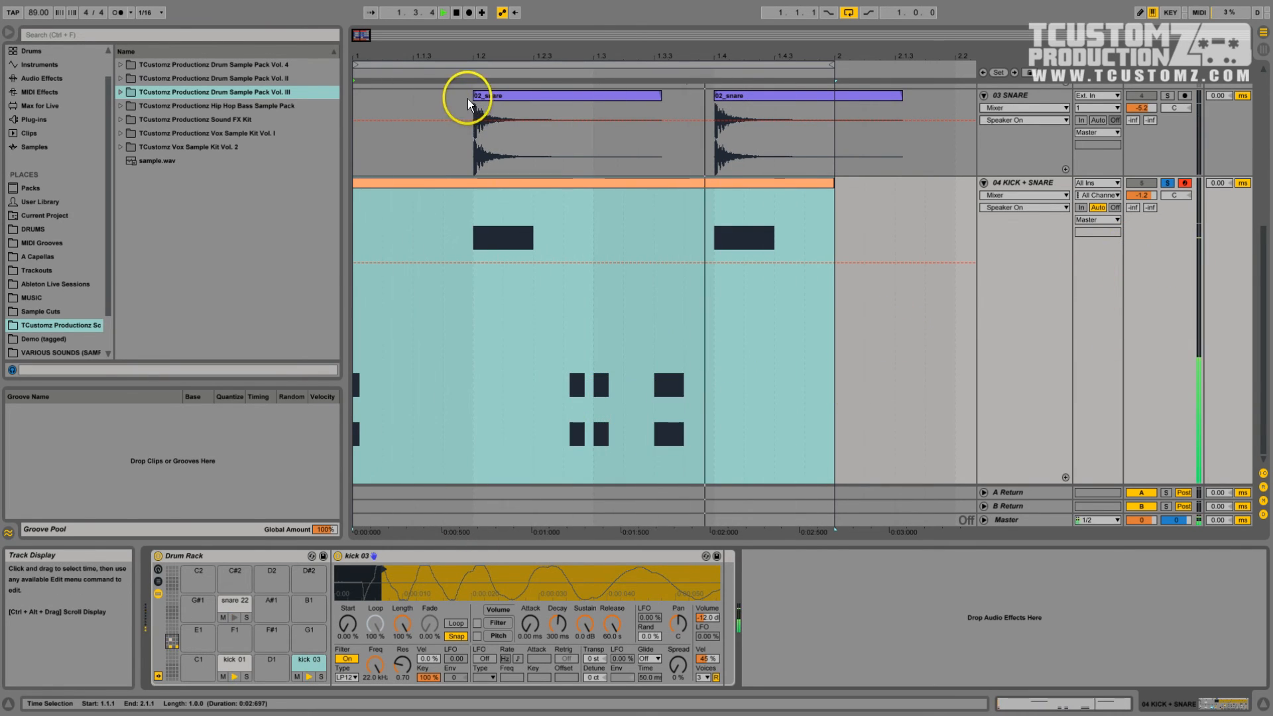
pyautogui.moveTo(364, 34); pyautogui.dragTo(364, 30)
pyautogui.press('space')
# Step: Examine the velocity marker of the kick 01 note just before beat 1.3 in the MIDI clip
pyautogui.moveTo(446, 574); pyautogui.dragTo(447, 582)
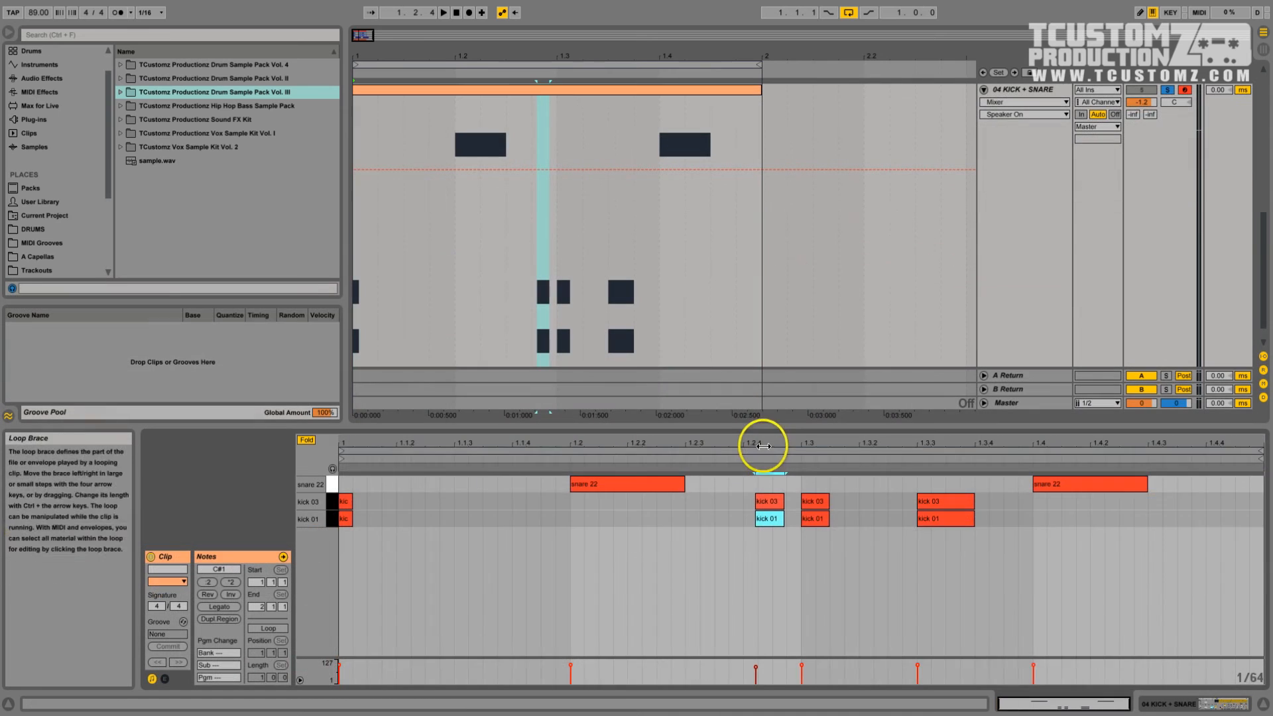
pyautogui.moveTo(763, 441); pyautogui.dragTo(756, 468)
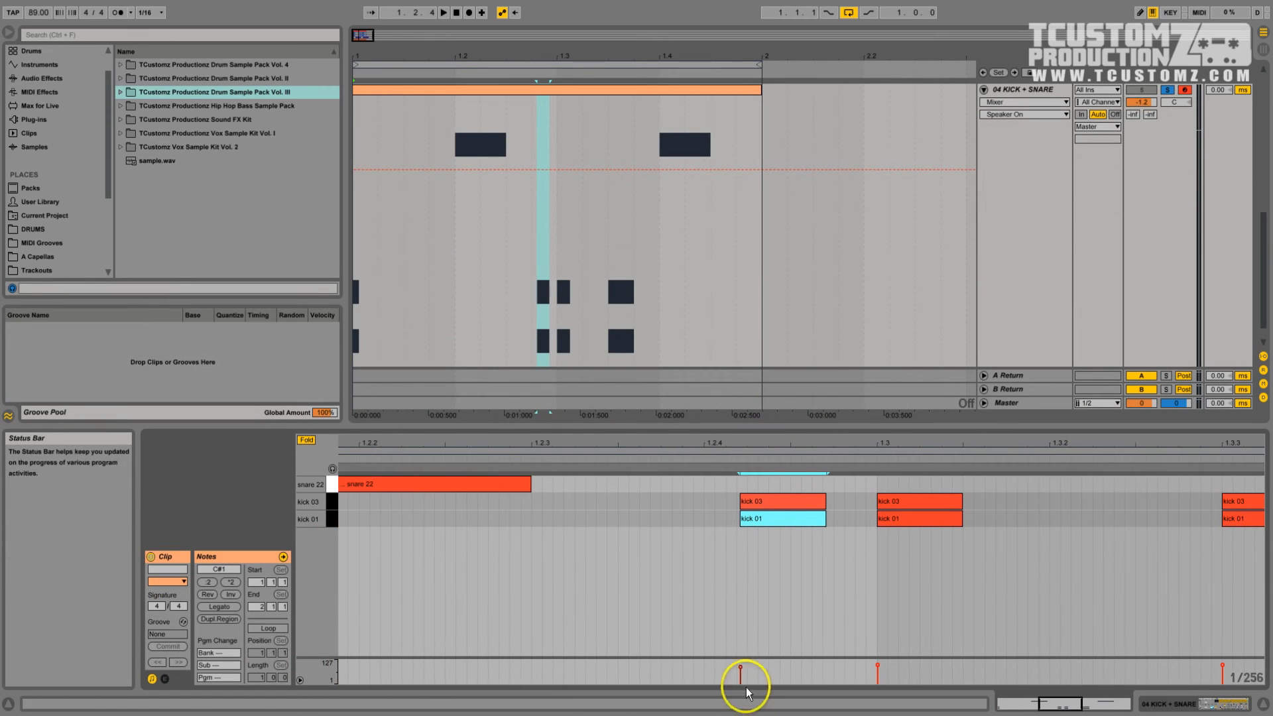
pyautogui.click(740, 668)
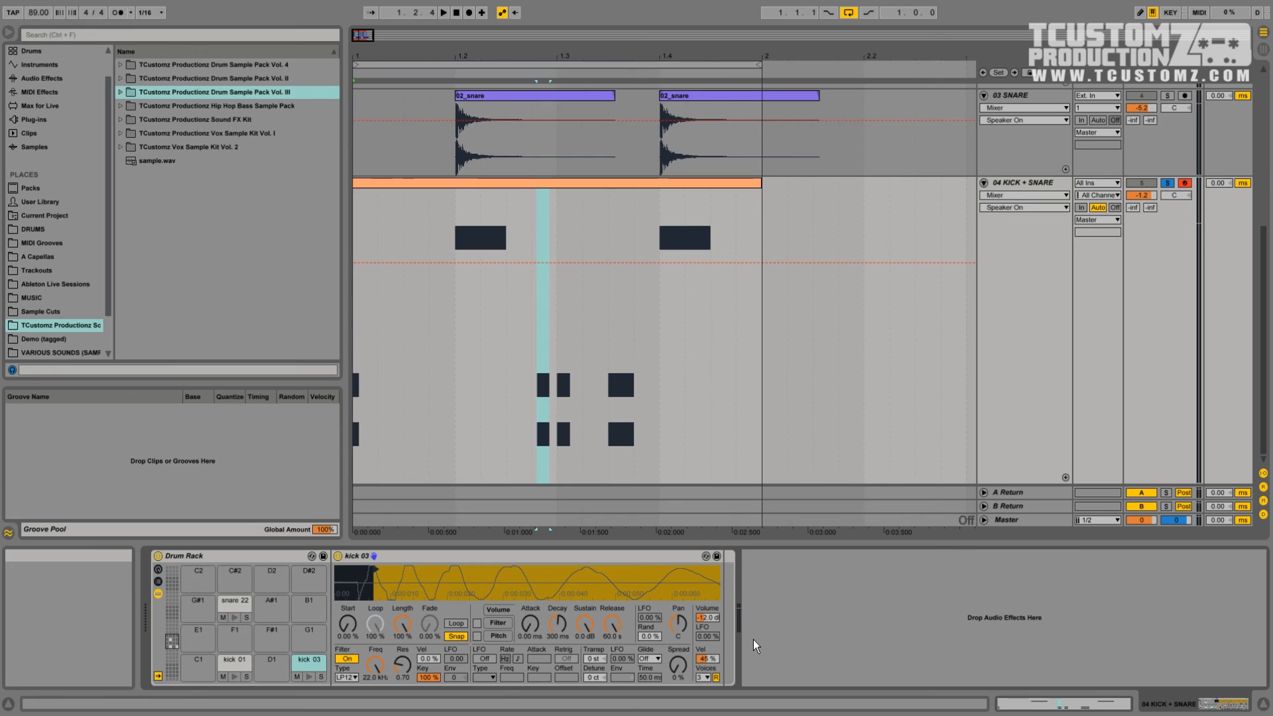
# Step: Switch to the Session View and check the Master track's volume fader
pyautogui.click(935, 420)
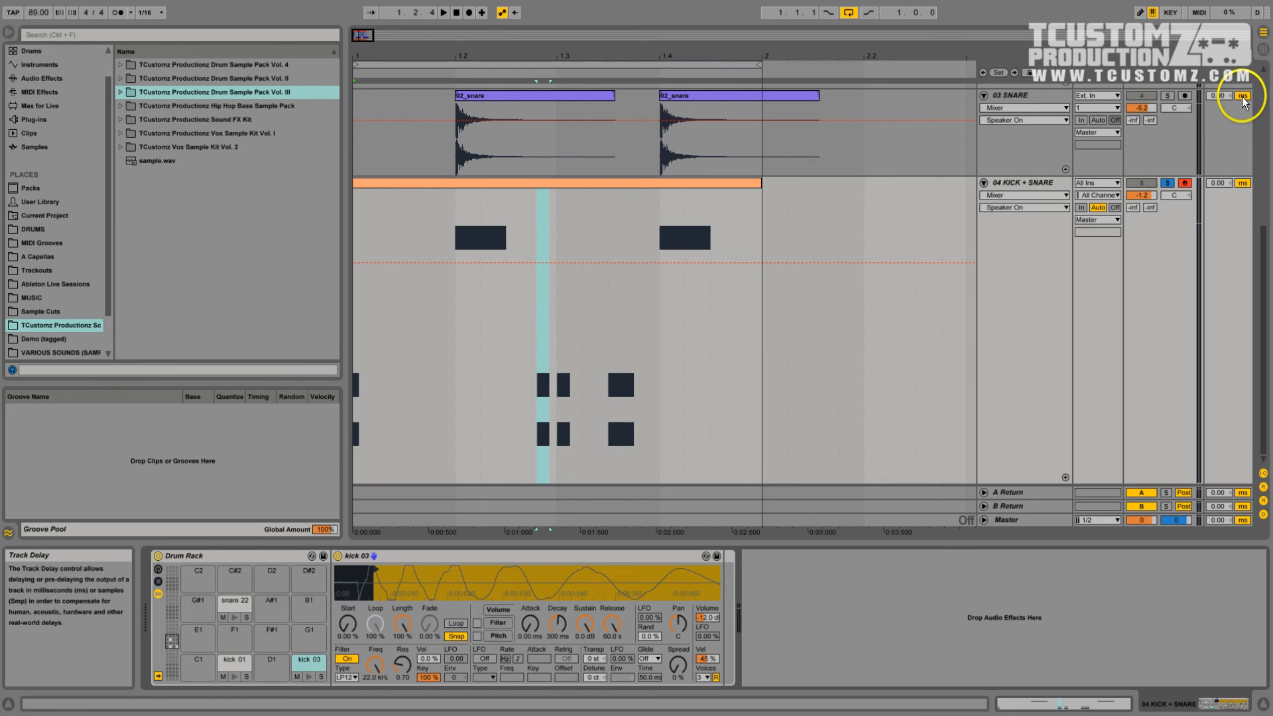
pyautogui.click(1263, 50)
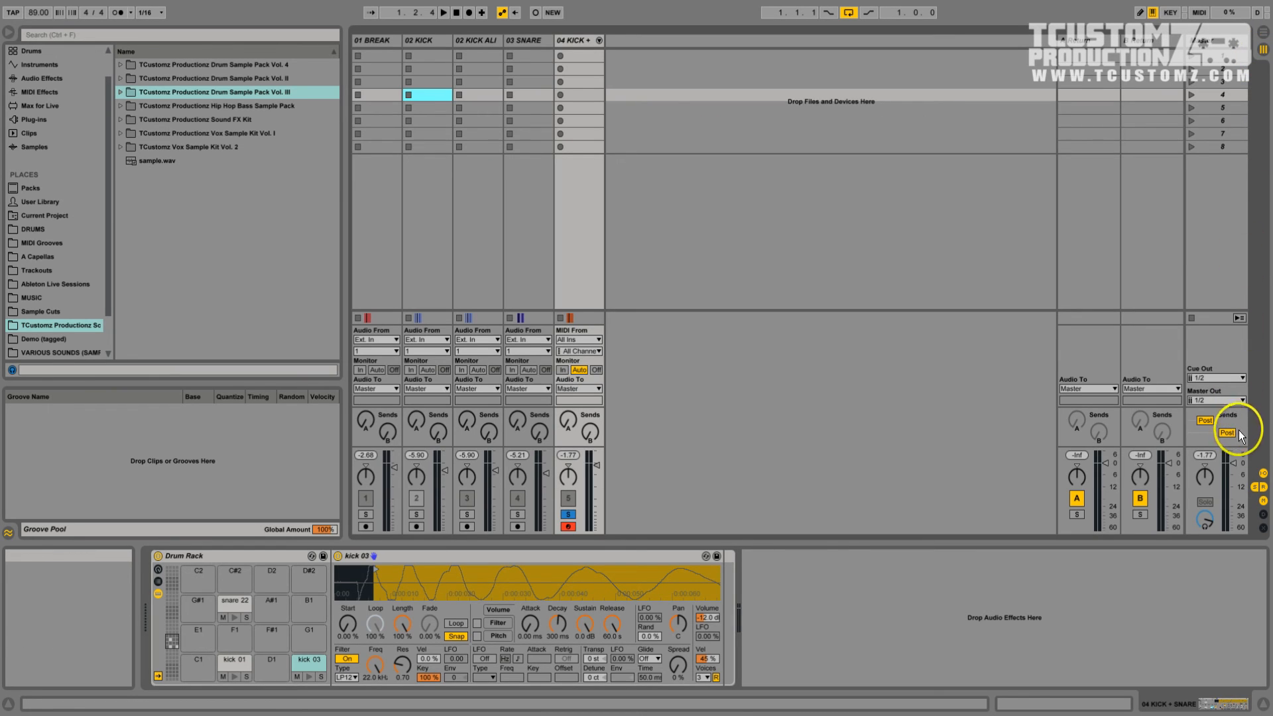
pyautogui.click(1232, 460)
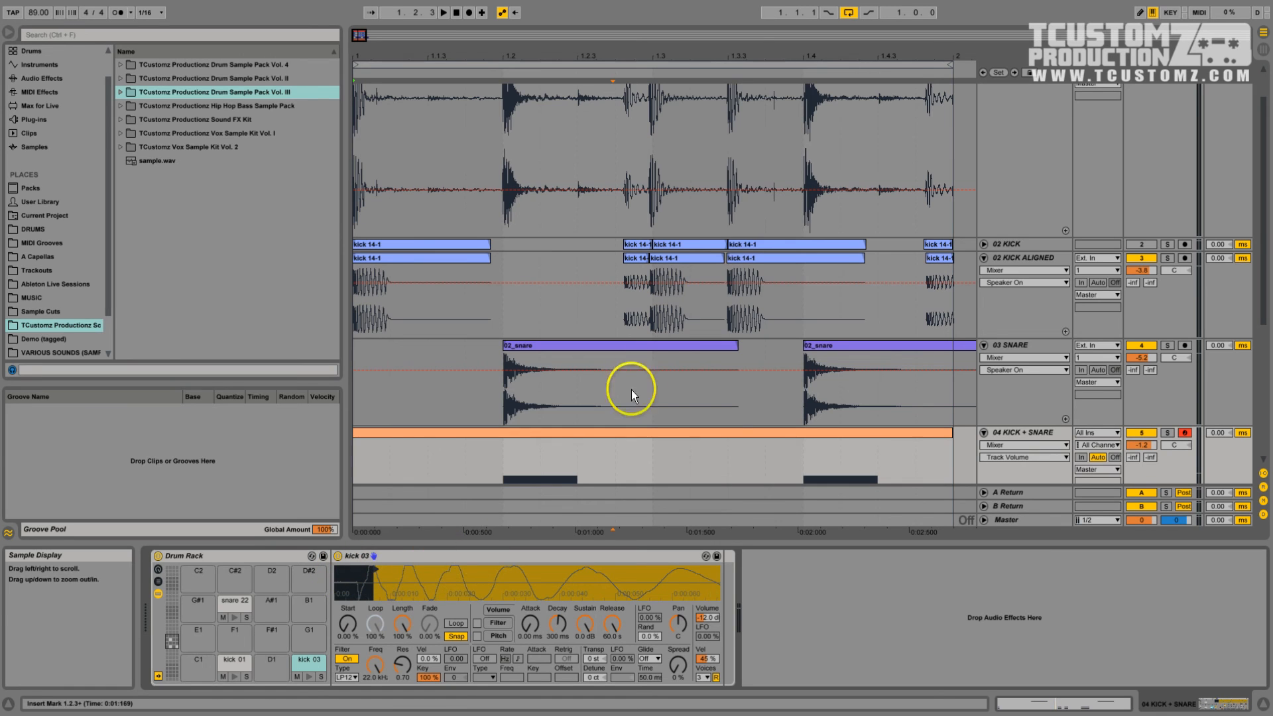
# Step: Select the break clip in the arrangement, show the 01 BREAK track's devices, and switch off its Auto Filter
pyautogui.scroll(2, 687, 224)
pyautogui.click(635, 106)
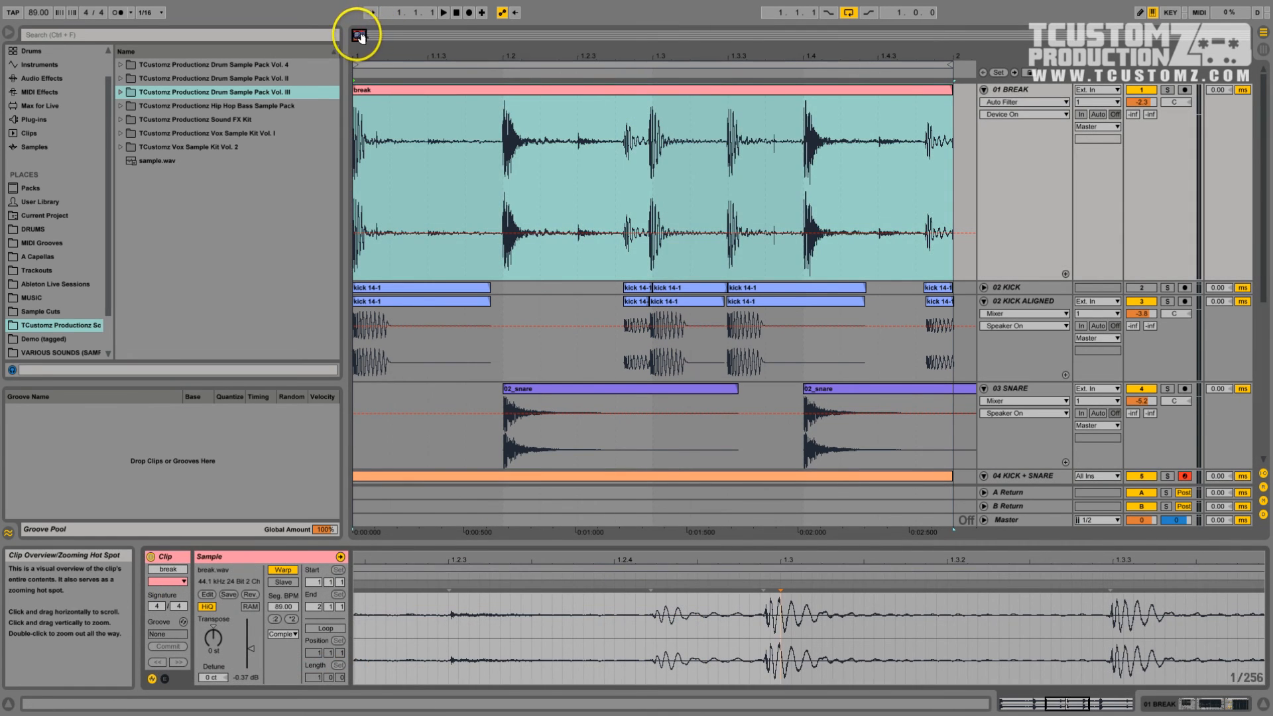
pyautogui.moveTo(355, 33); pyautogui.dragTo(352, 34)
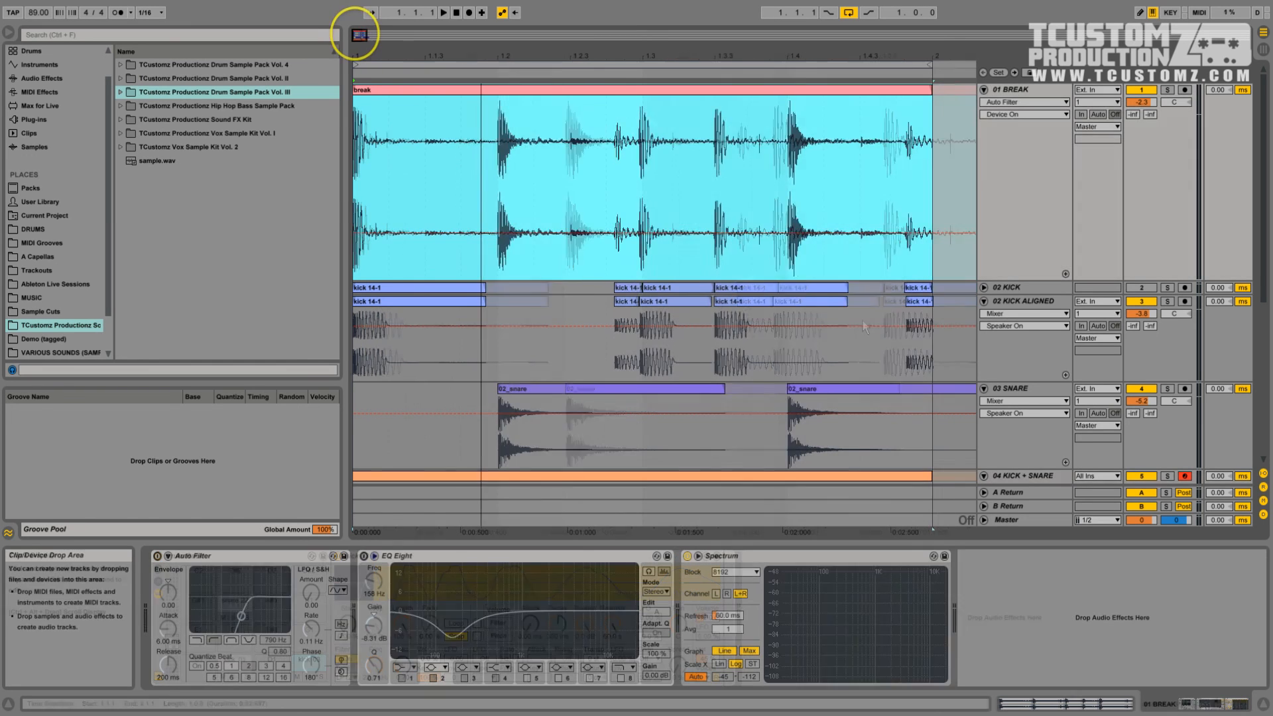
pyautogui.click(411, 94)
pyautogui.click(1043, 89)
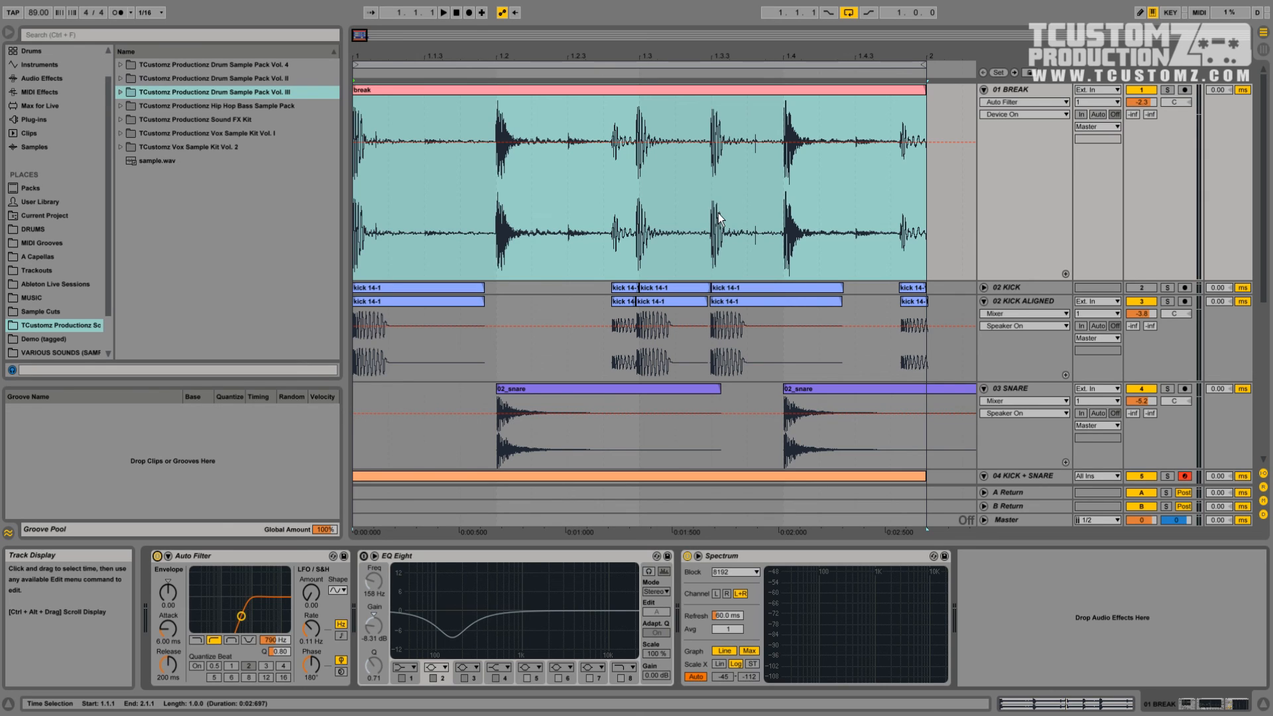
pyautogui.click(158, 557)
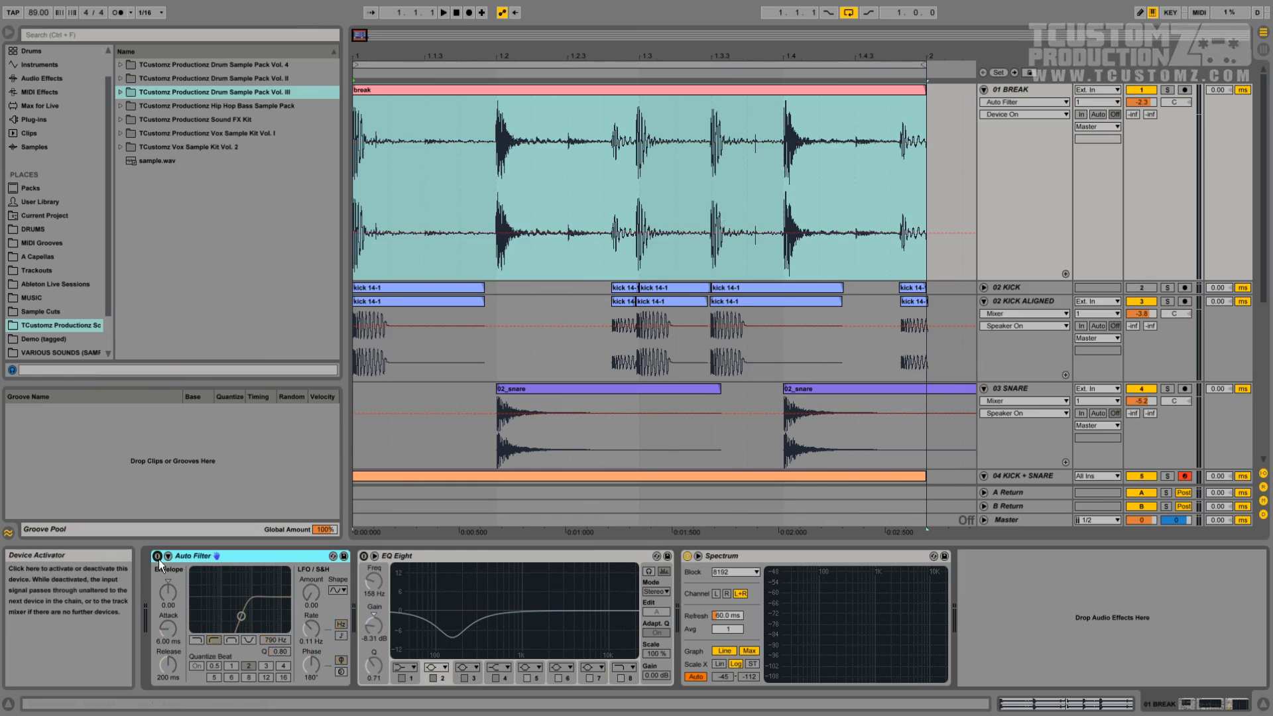